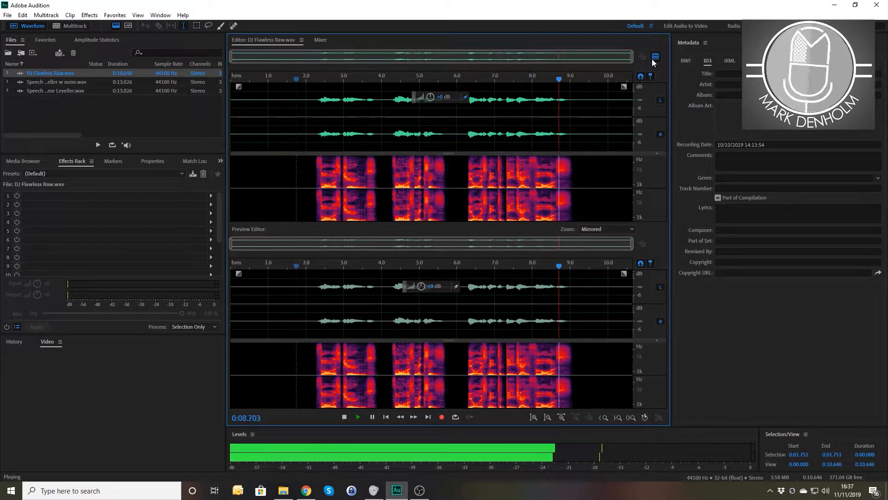
Stop the current playback, open Speech Volume Leveller.wav and play it from about 1.7 s to just past the last phrase.
key("space")
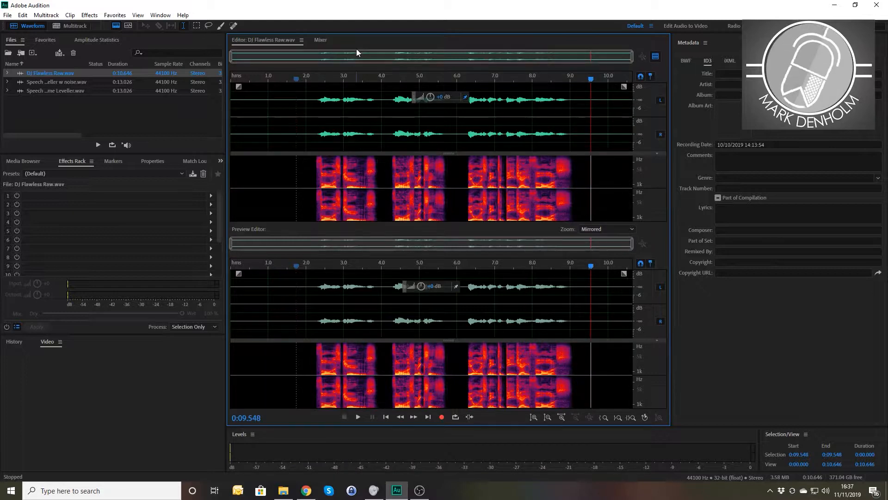
left_click(63, 93)
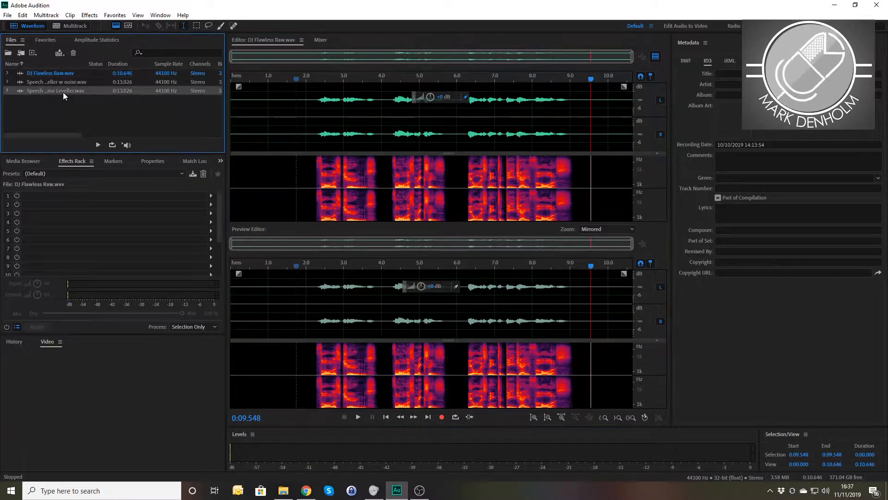
double_click(63, 93)
left_click(282, 125)
key("space")
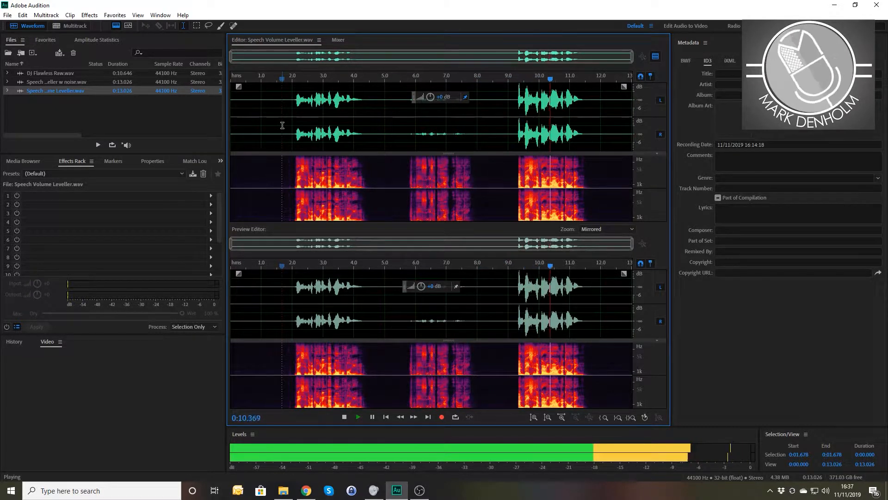
key("space")
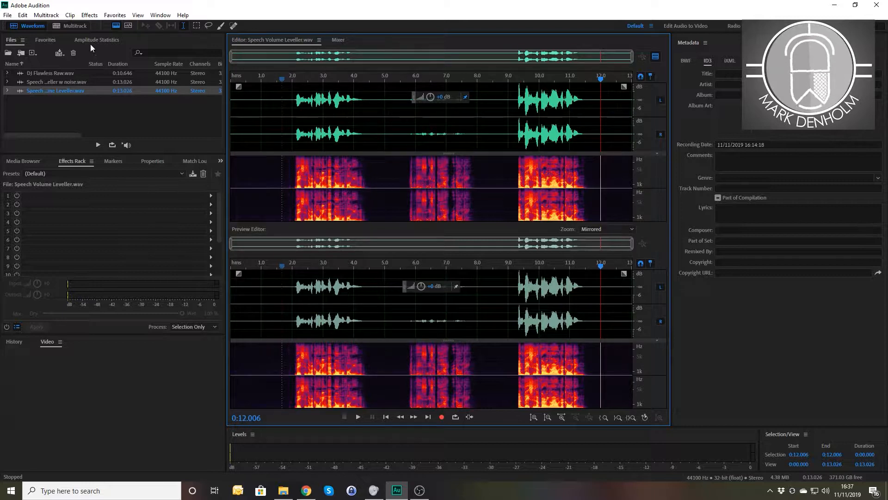
Create a 44100 Hz stereo multitrack session named Untitled Session 4 and place Speech Volume Leveller.wav at the start of Track 1.
left_click(79, 27)
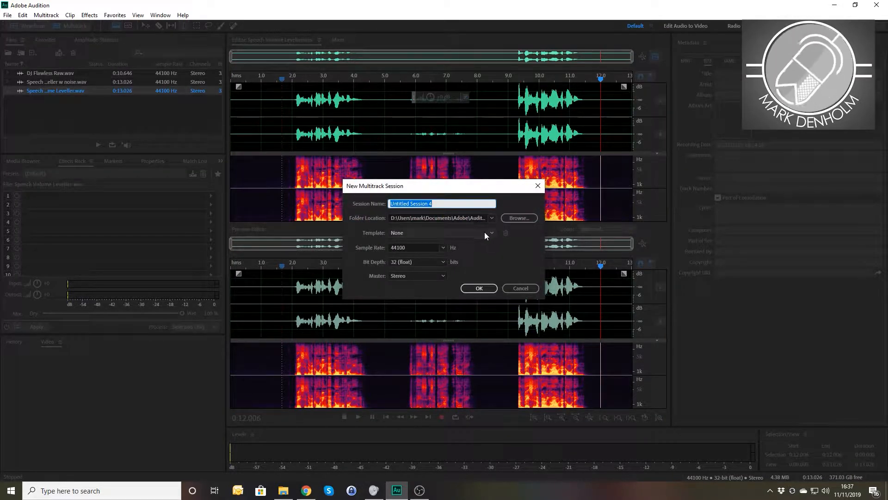
left_click(479, 288)
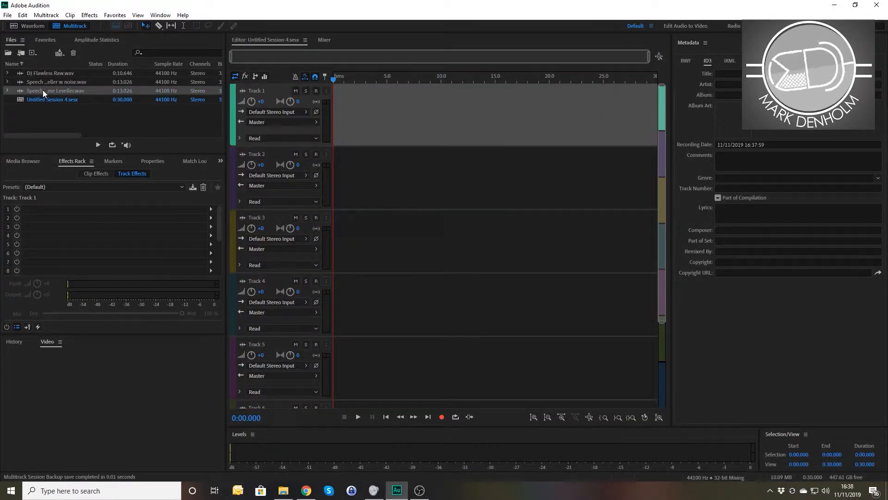
left_click_drag(42, 90, 323, 132)
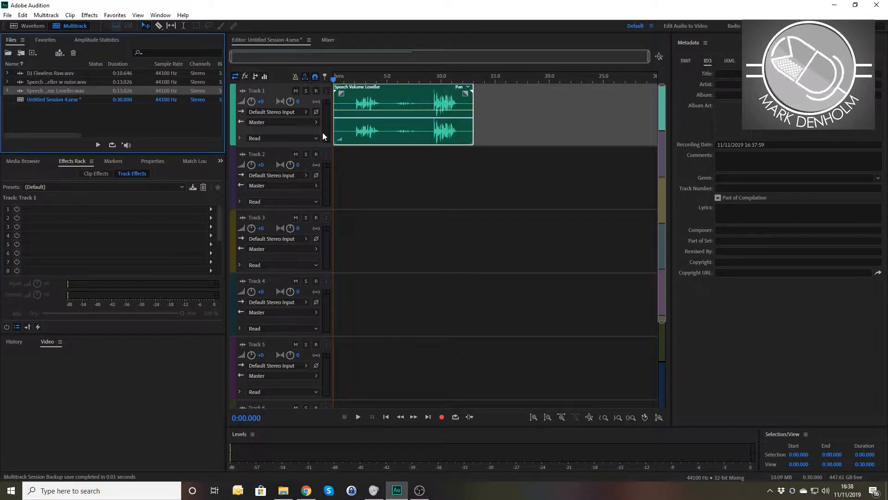
Play the clip through, and add the Speech Volume Leveler effect to the first effects slot of Track 1.
key("space")
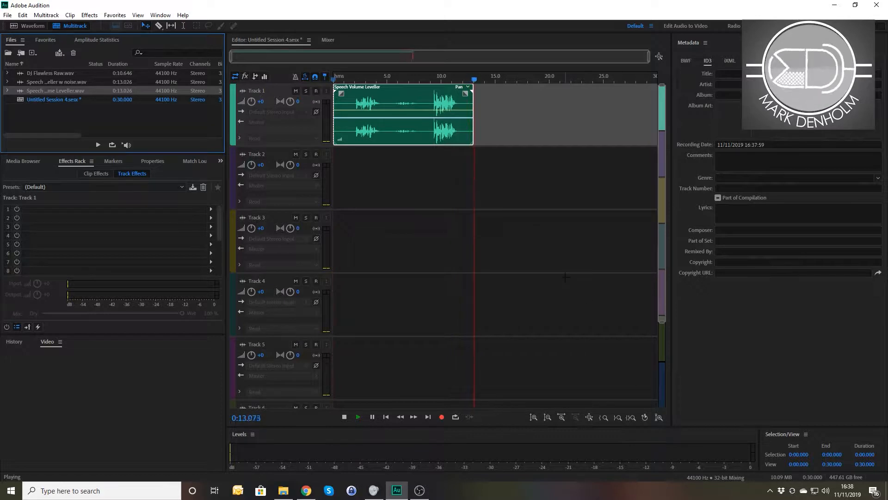
key("space")
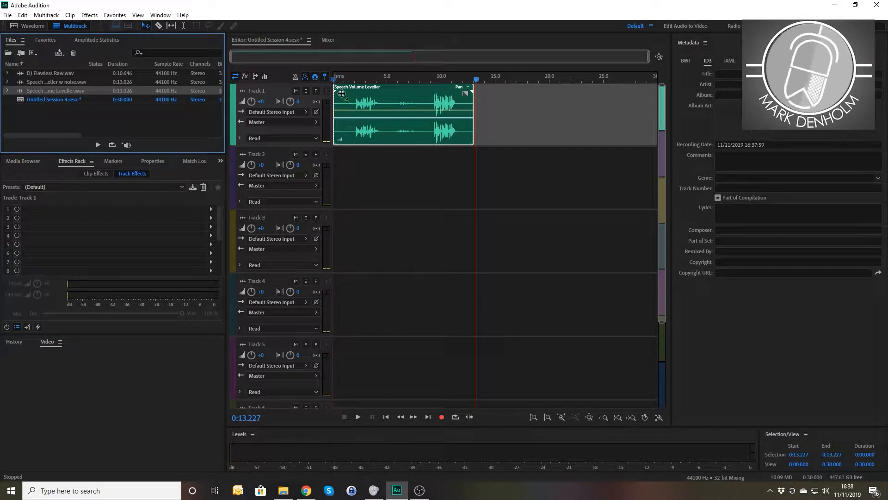
left_click(211, 209)
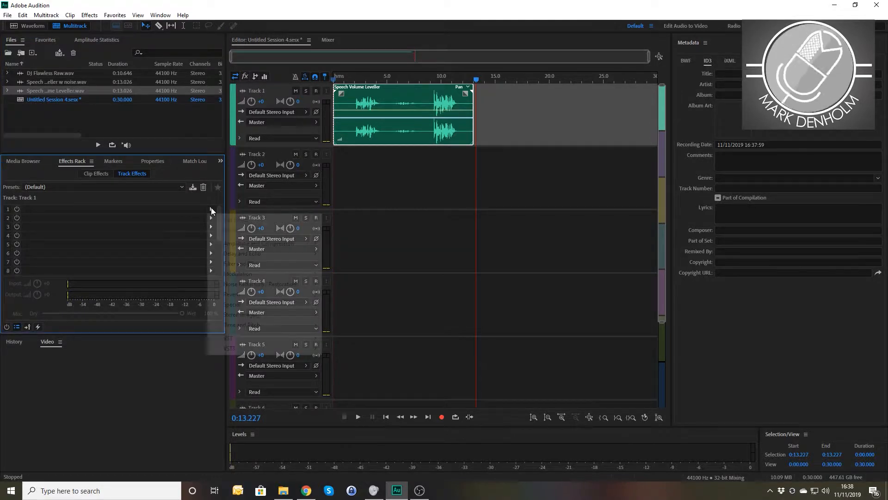
mouse_move(265, 242)
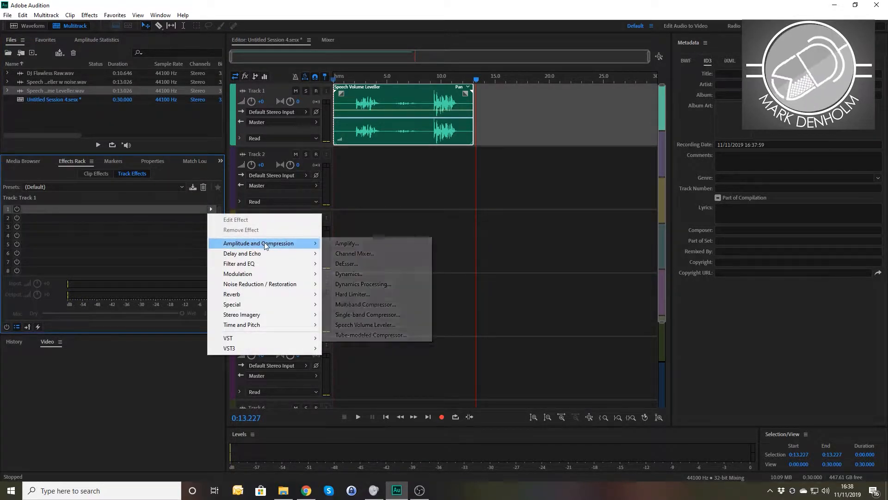
left_click(374, 326)
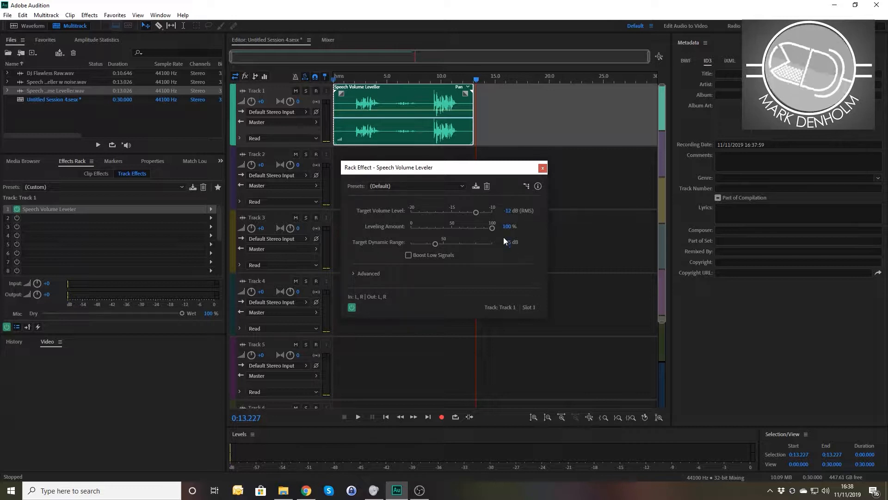
Select the loud third phrase, about 9.16 to 11.45 s, in the Speech Volume Leveller.wav waveform, and return to the multitrack session.
double_click(48, 92)
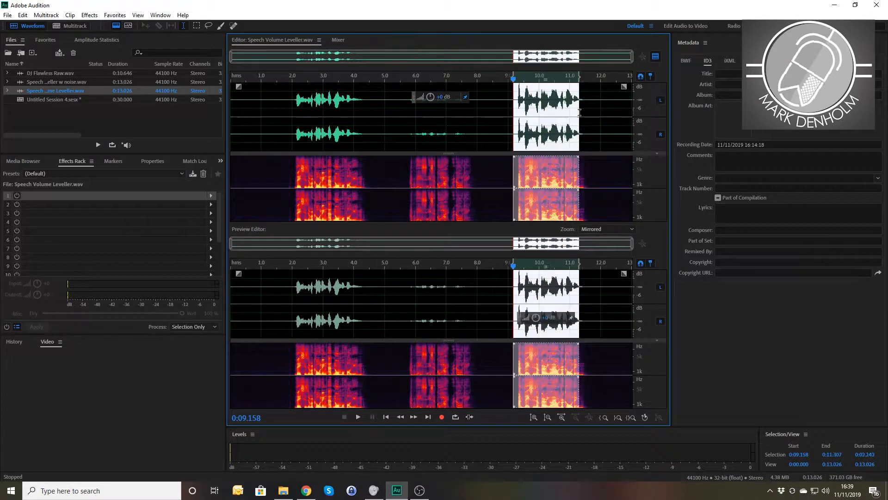
left_click_drag(513, 88, 583, 88)
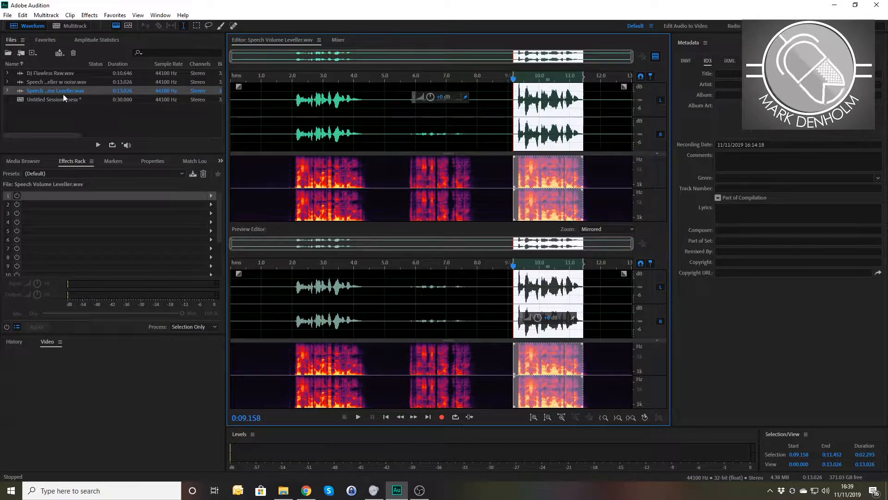
left_click(72, 26)
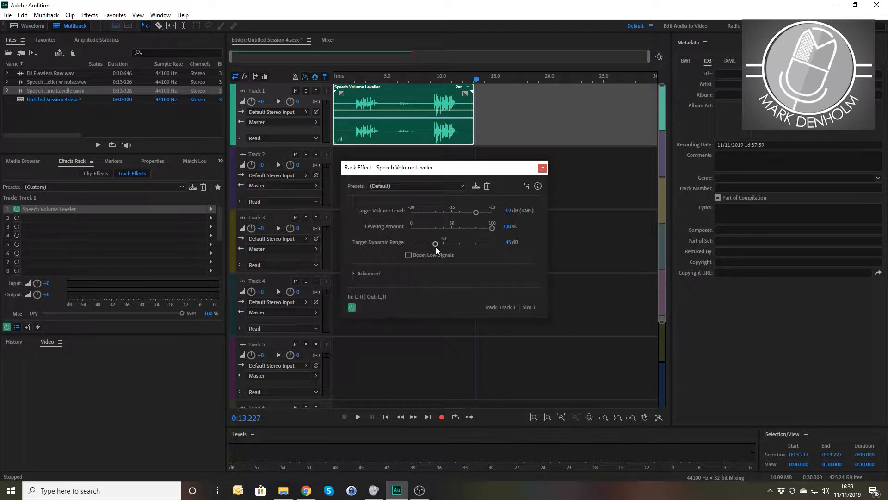
Try target dynamic ranges of 30 dB and 80 dB in the Speech Volume Leveler, and restore its default preset.
left_click_drag(436, 246, 358, 241)
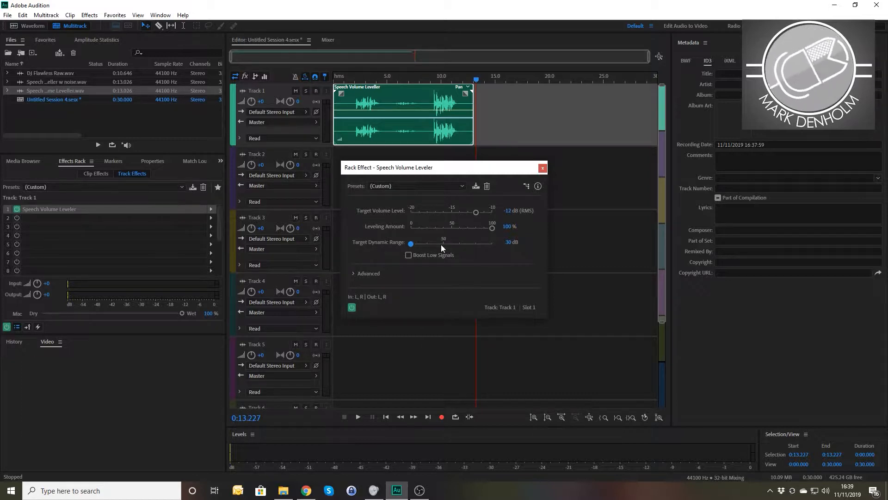
left_click_drag(409, 245, 538, 248)
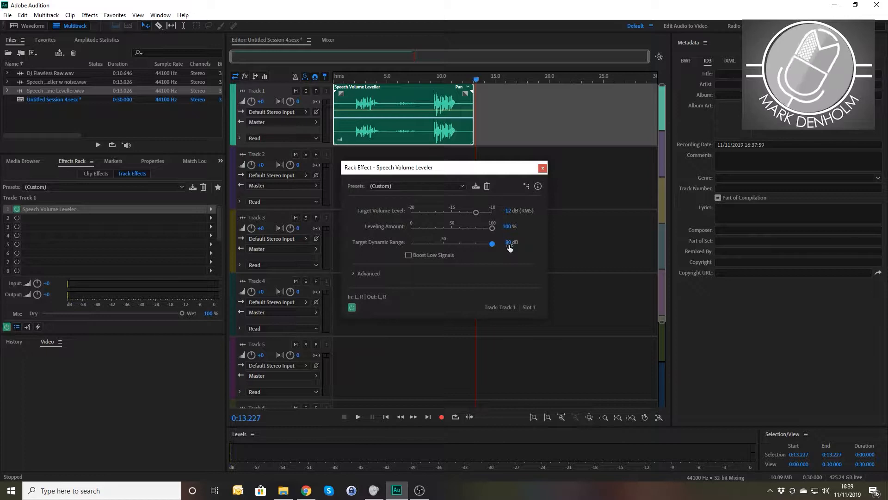
left_click(435, 185)
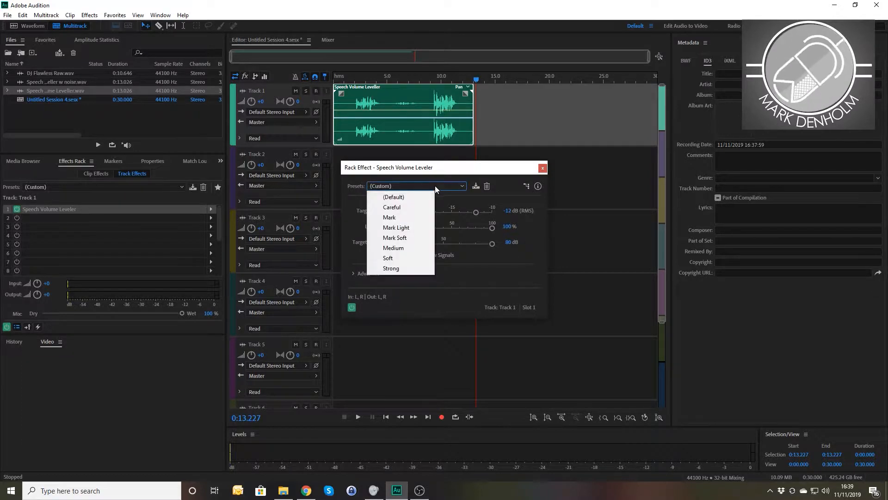
left_click(425, 194)
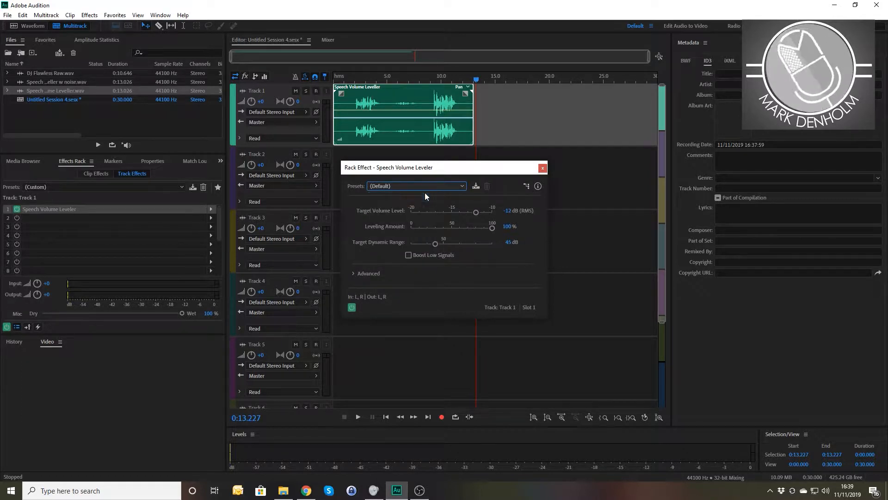
Close the Speech Volume Leveler settings and play the leveled clip from the start of the session to its end.
left_click(542, 167)
left_click_drag(344, 78, 309, 73)
key("space")
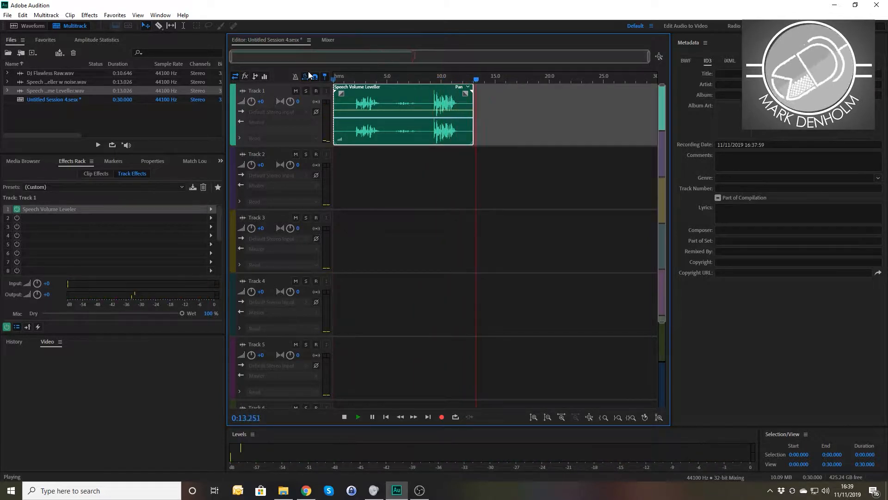
key("space")
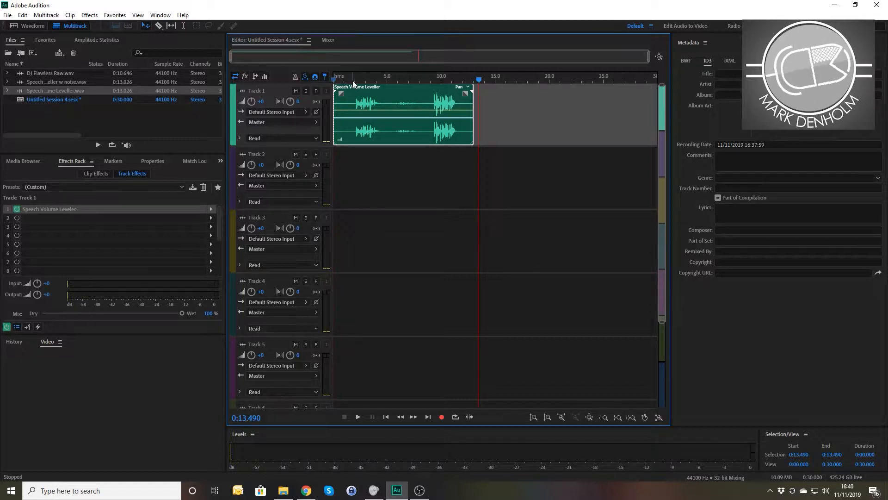
Bypass the Speech Volume Leveler on Track 1 and play the first phrase from about 1 s.
key("Home")
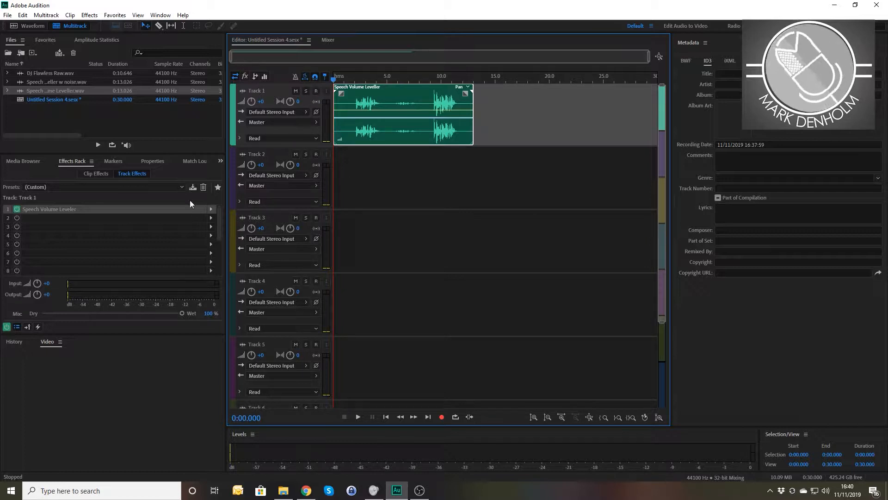
left_click(16, 209)
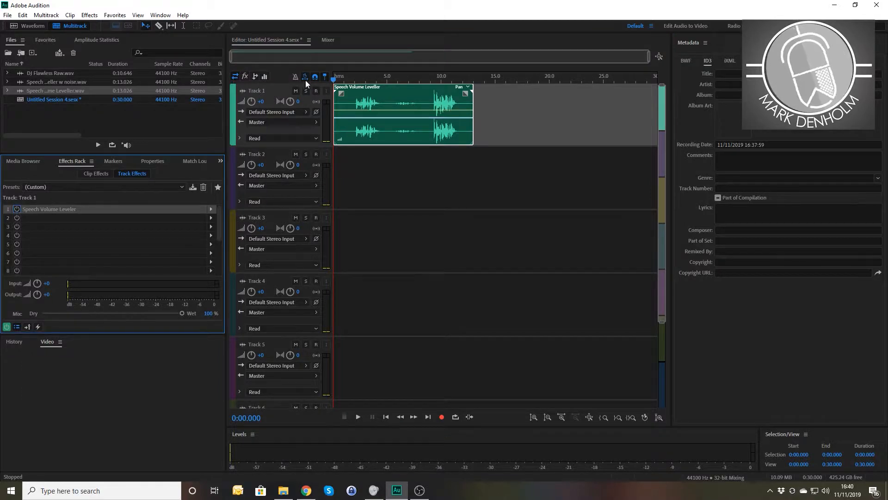
left_click(343, 78)
key("space")
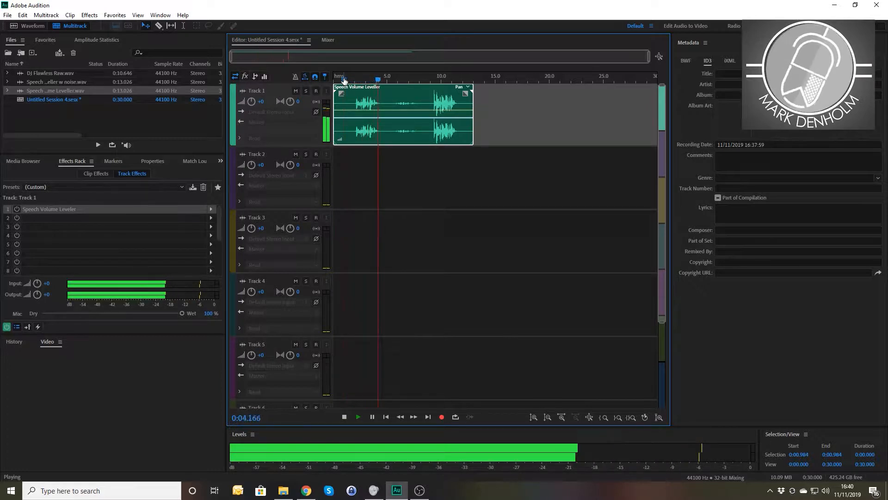
key("space")
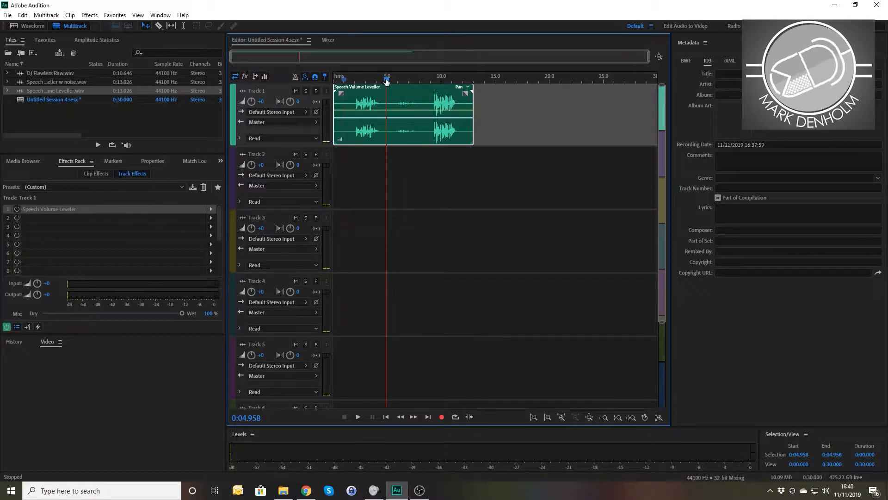
Return the playhead to the session start, re-enable the Speech Volume Leveler on Track 1 and play the first phrase.
left_click_drag(385, 79, 198, 110)
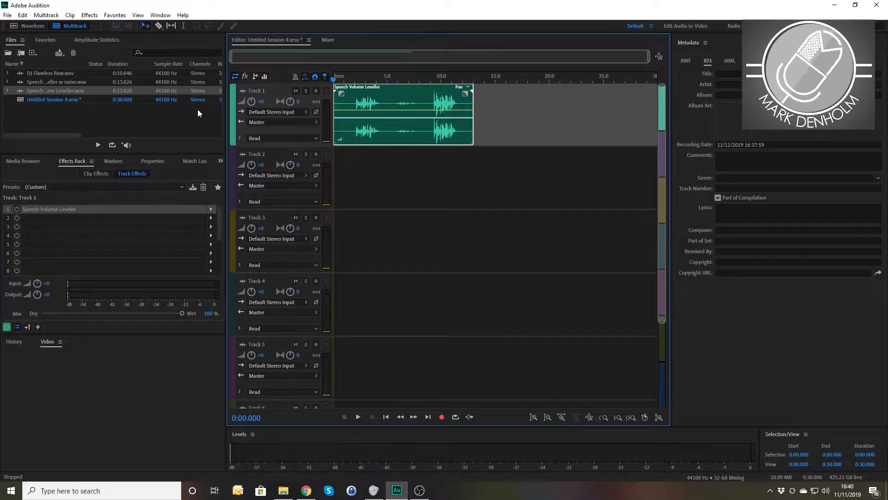
left_click(16, 209)
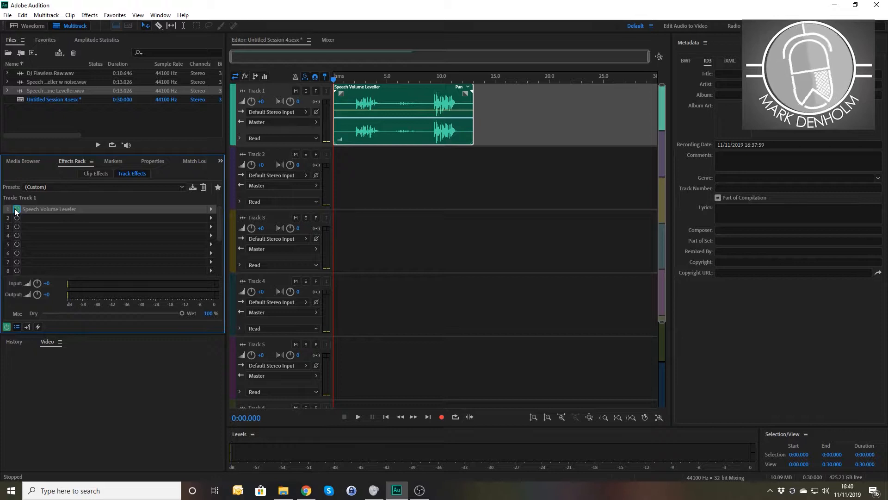
key("space")
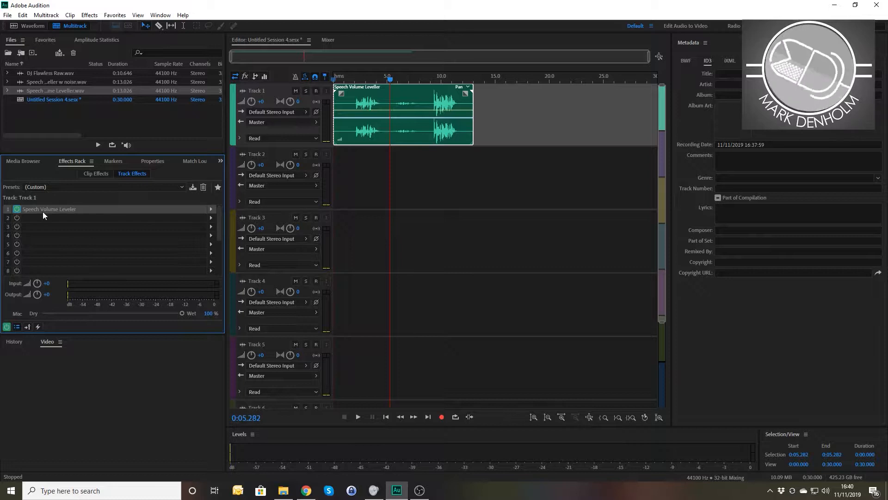
Select the silence in the first 2 seconds of the Speech Volume Leveller.wav waveform and play it.
double_click(63, 91)
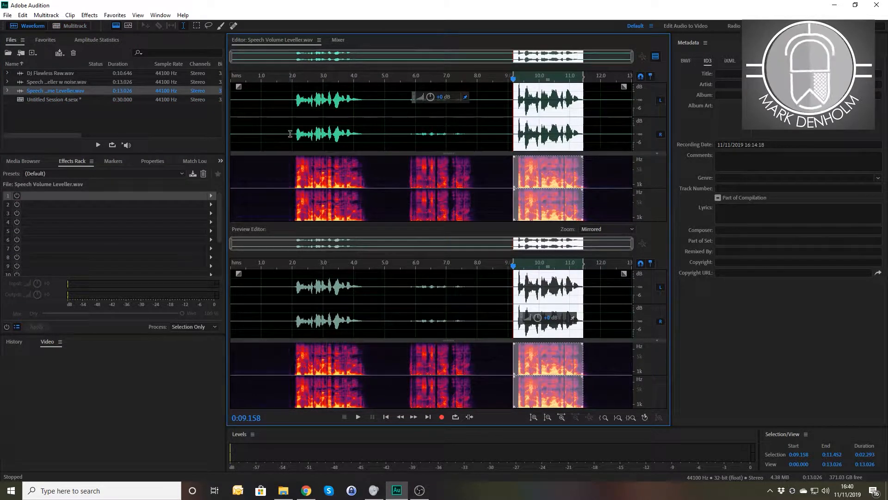
left_click(274, 132)
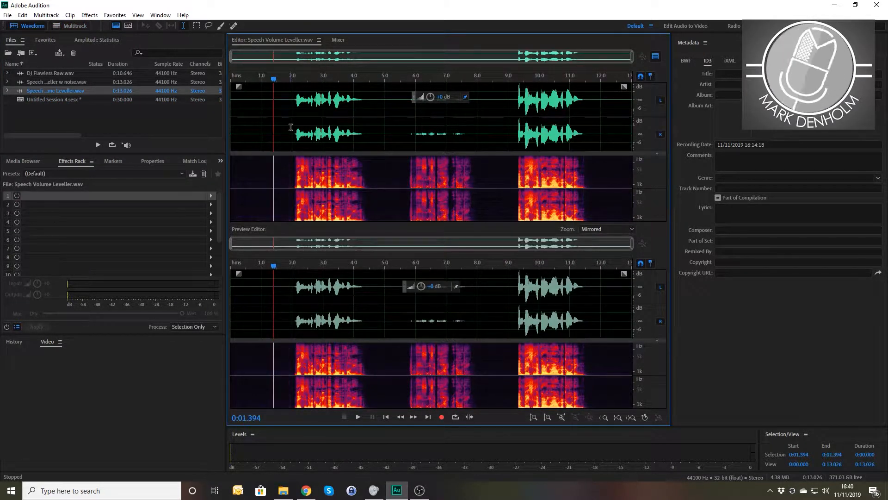
left_click_drag(291, 128, 175, 133)
key("space")
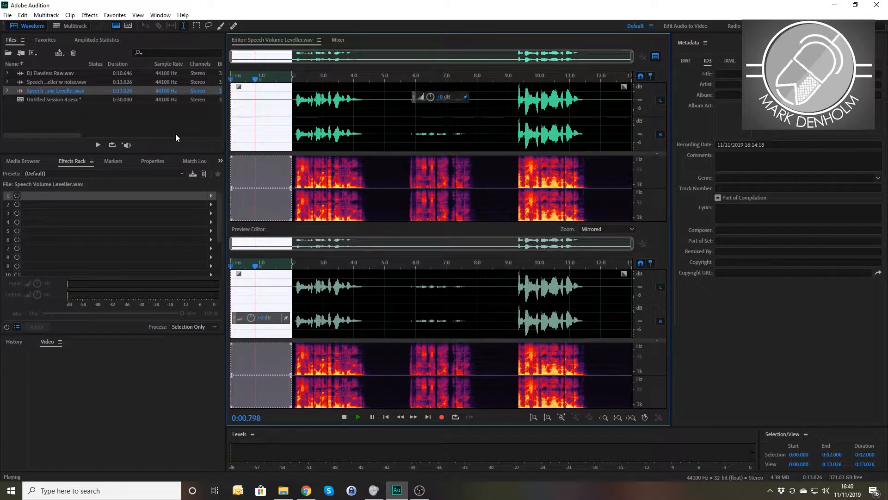
Normalize the selected silence before the first phrase, and undo the normalization.
key("ctrl+shift+n")
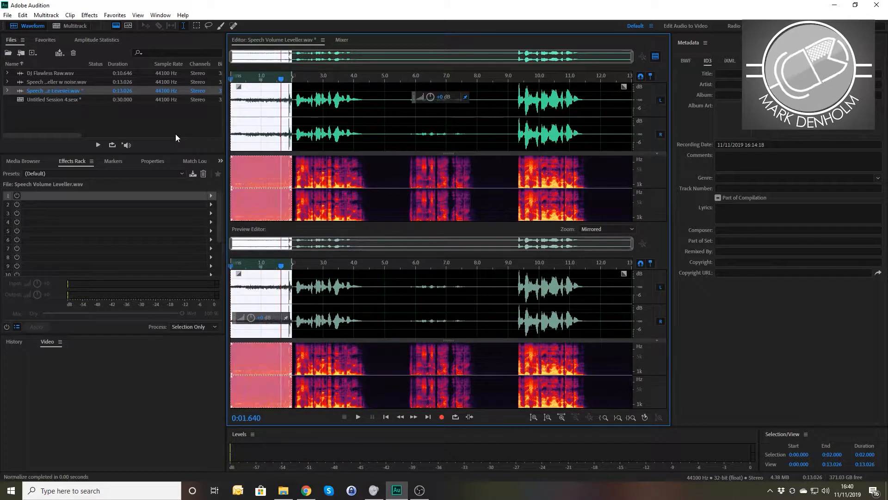
key("ctrl+z")
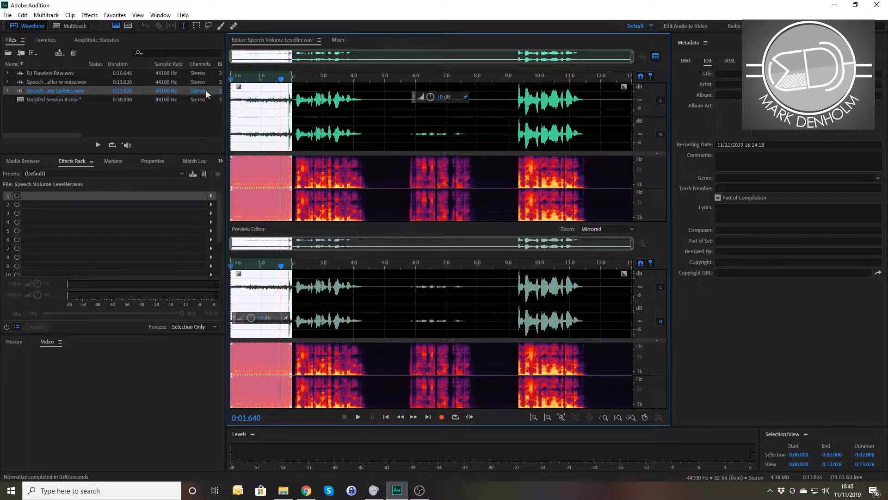
Normalize the selected 2 seconds of silence before the first phrase, using a level in dB.
left_click(89, 15)
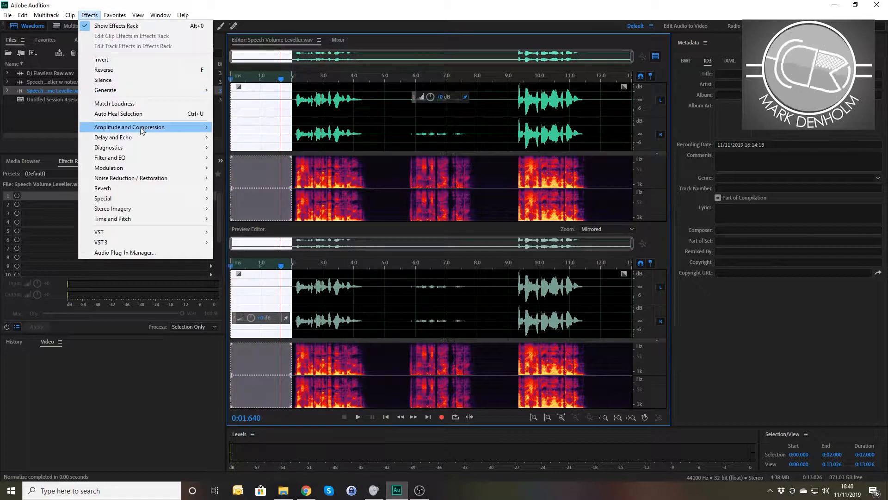
mouse_move(141, 128)
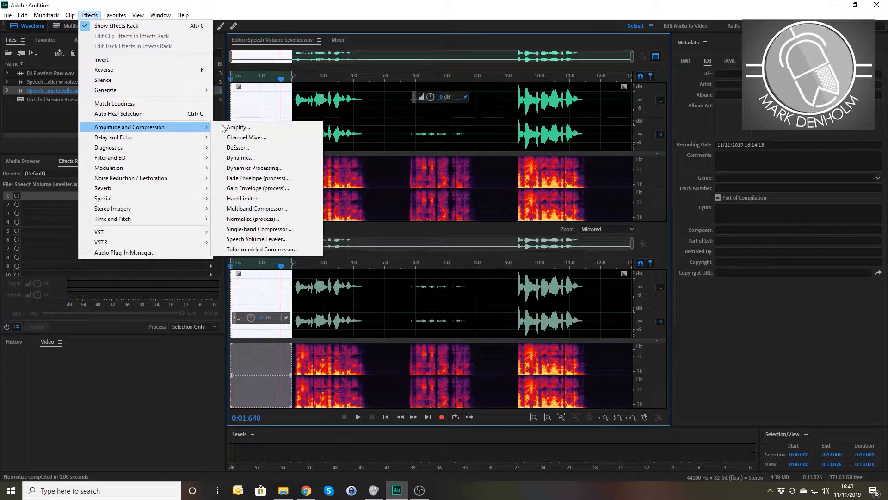
left_click(252, 218)
left_click(469, 222)
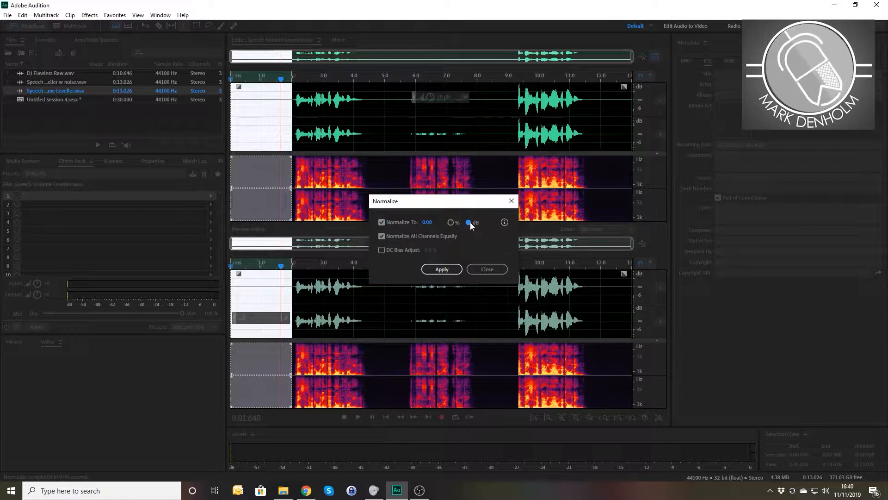
left_click(426, 222)
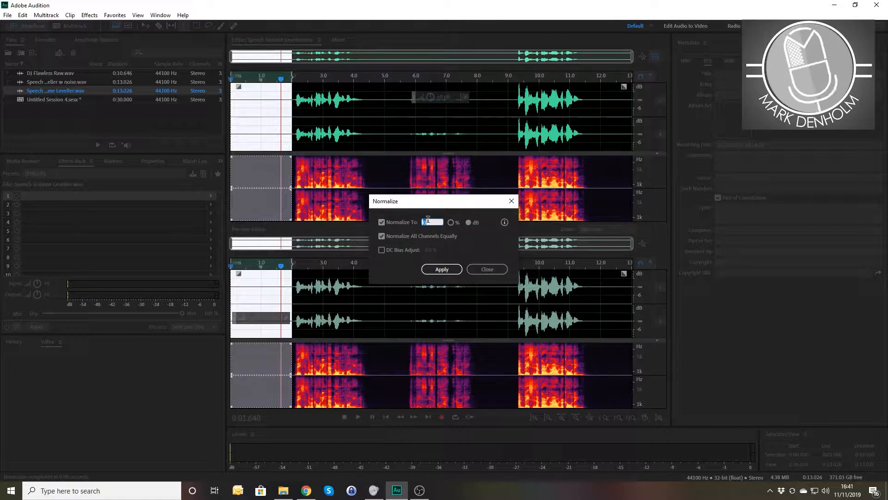
type("0")
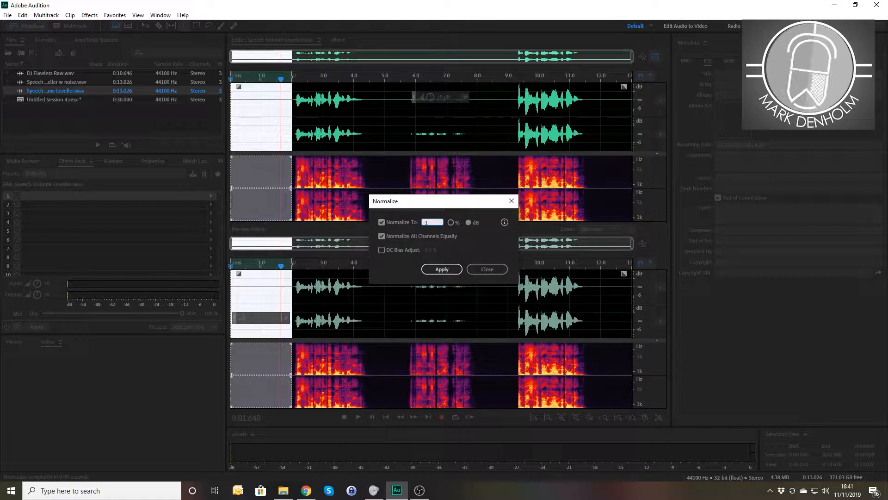
key("Return")
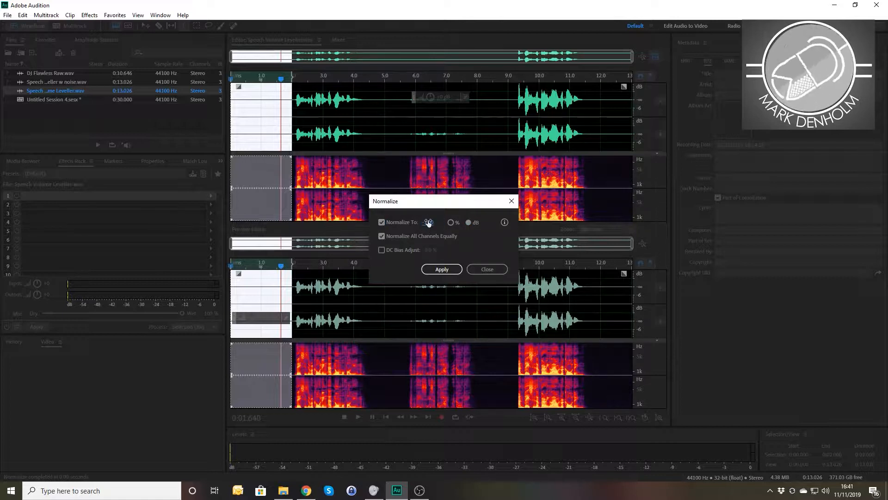
left_click(437, 272)
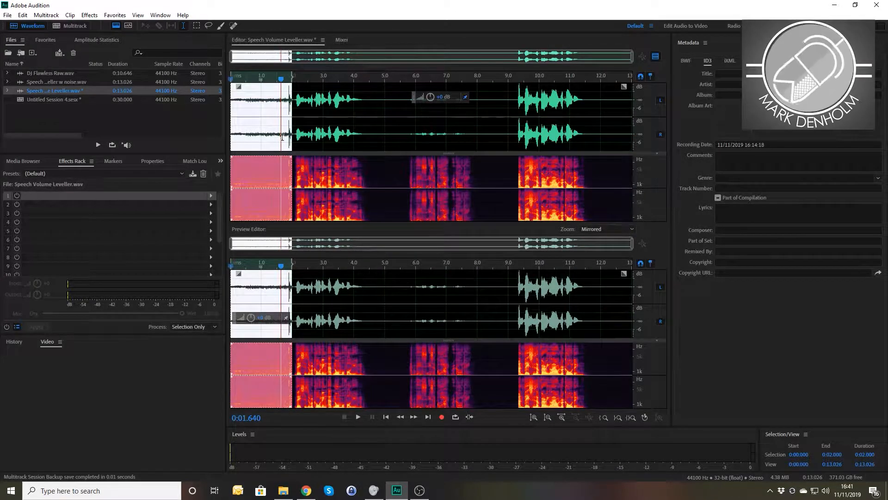
Play the normalized silence, replaying it from the start of the file to hear the raised background noise.
key("space")
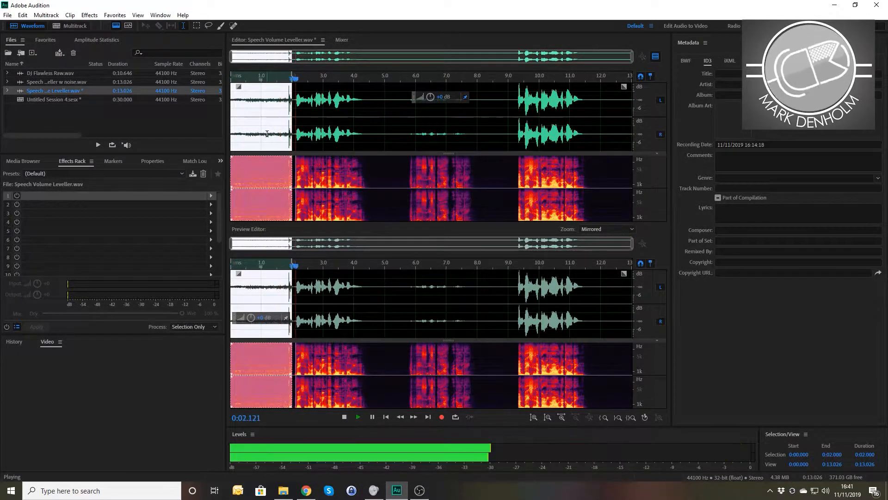
key("space")
left_click(230, 80)
key("space")
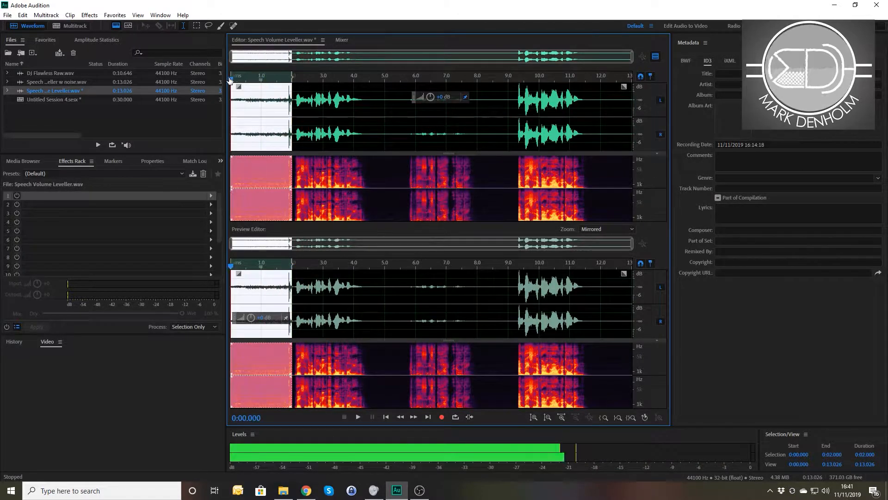
key("space")
key("space")
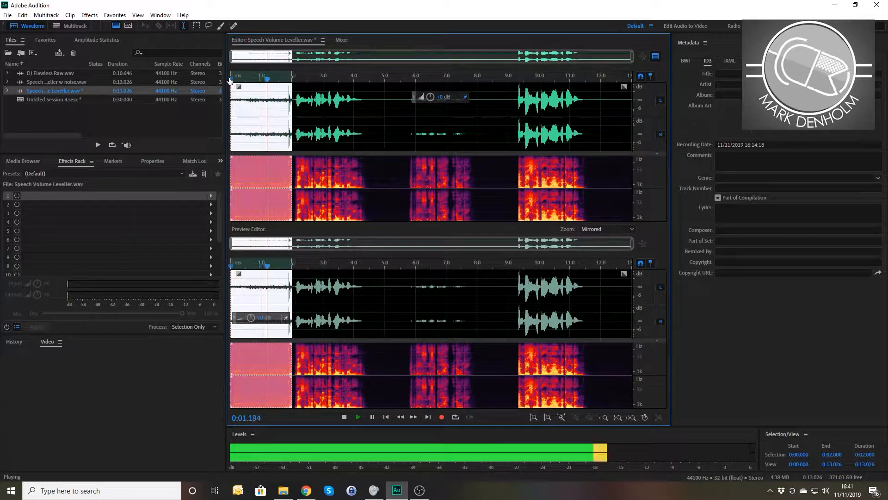
key("space")
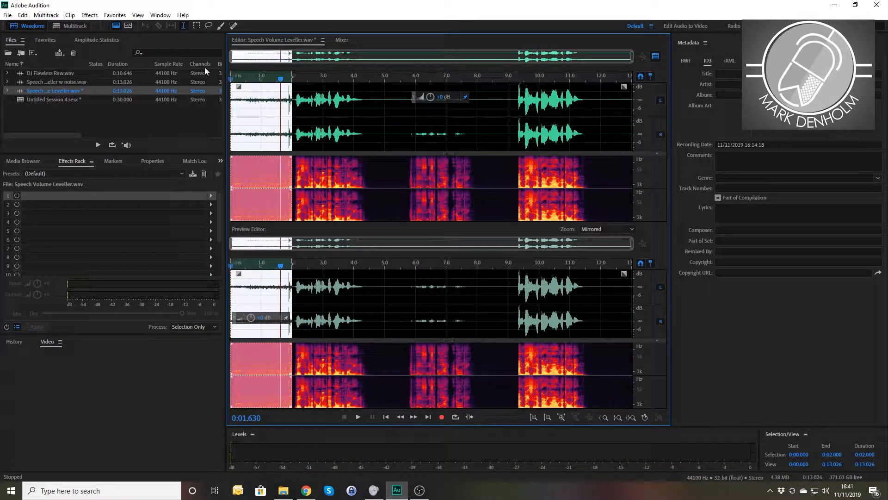
Undo the normalization of the silence before the first phrase.
left_click(91, 15)
mouse_move(141, 131)
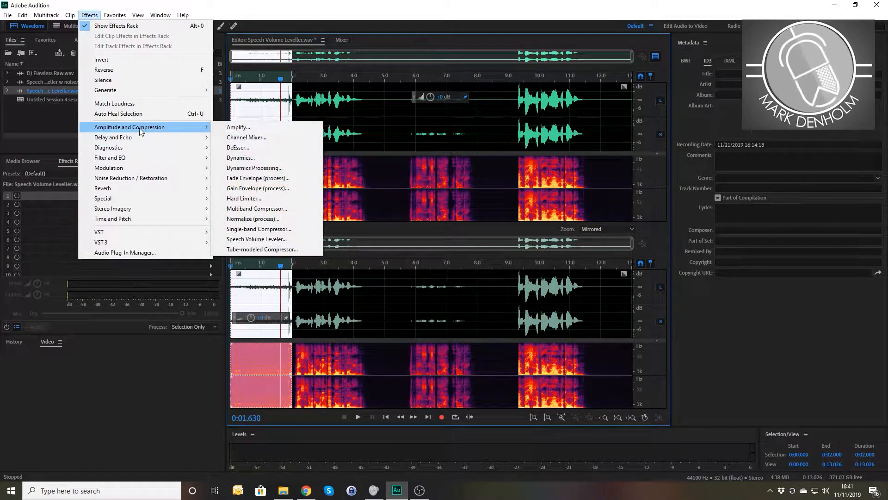
key("Escape")
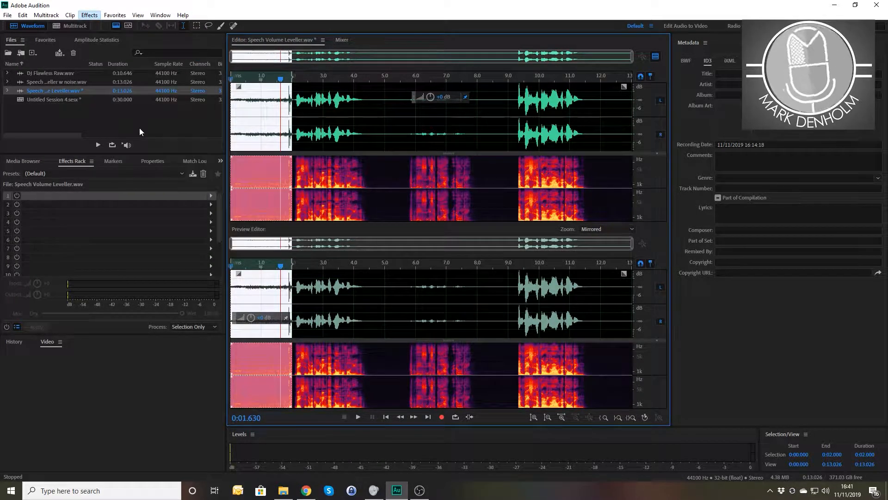
key("ctrl+z")
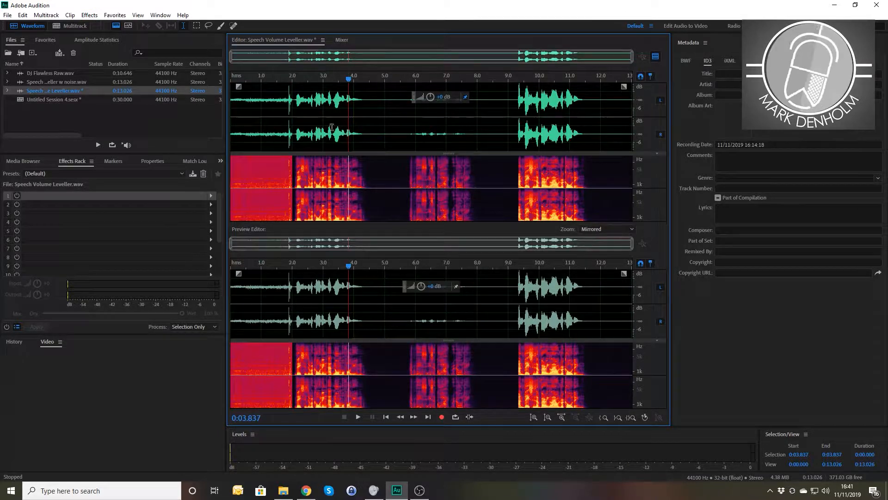
Select the silence in the first 2 seconds of the waveform and scan its amplitude statistics.
left_click(276, 130)
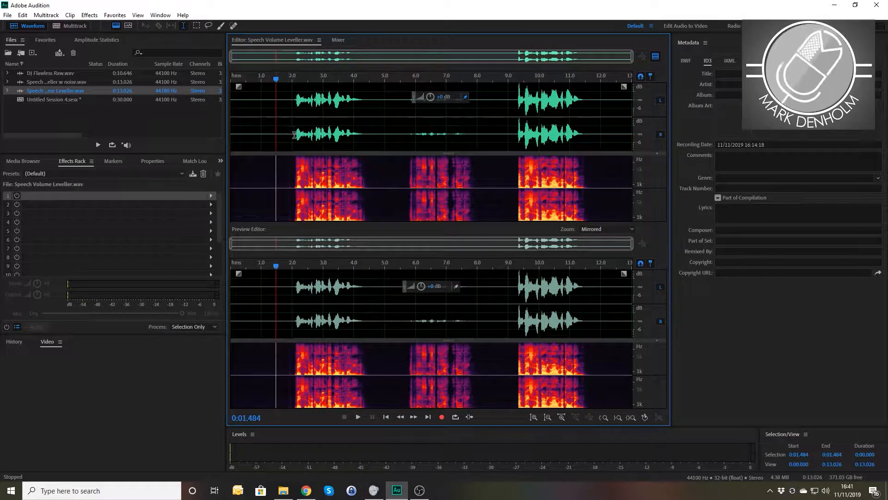
left_click_drag(291, 138, 231, 138)
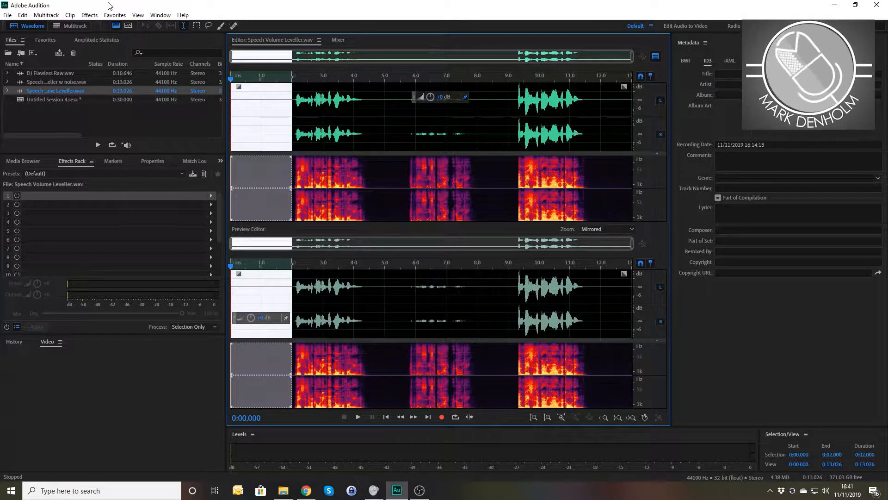
left_click(95, 39)
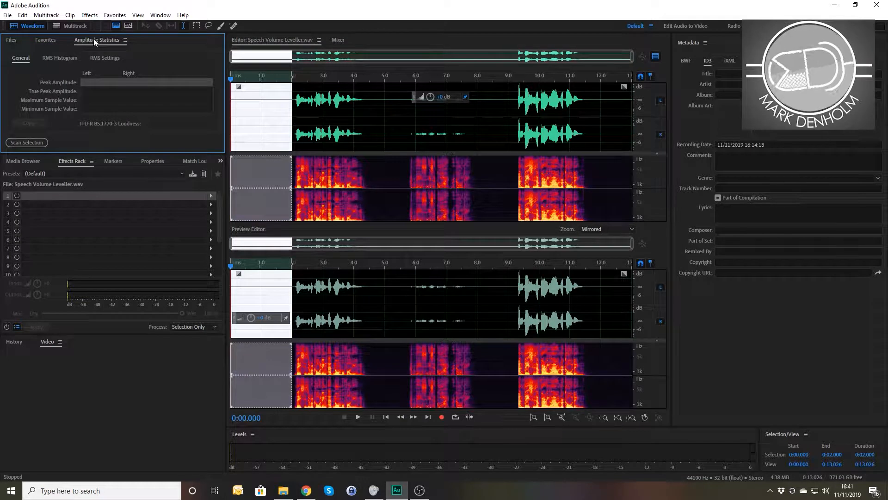
left_click(27, 143)
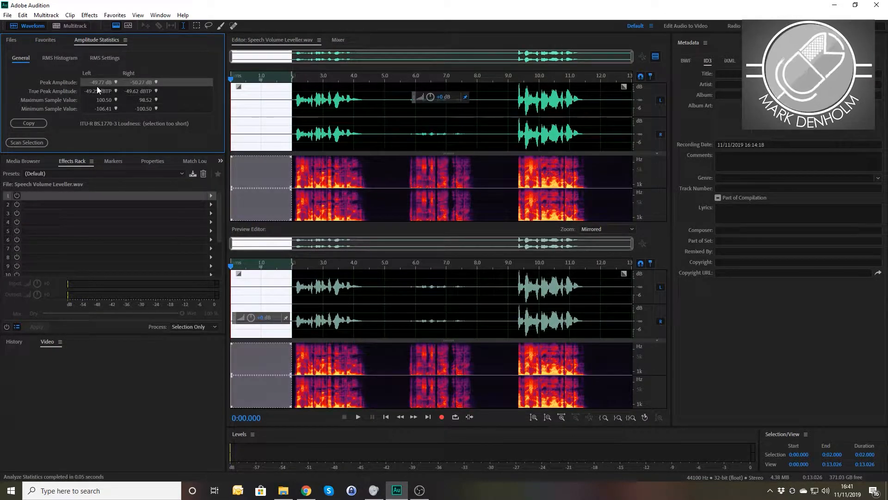
Return to the multitrack session and move the Speech Volume Leveler to slot 2 of Track 1's effects rack.
left_click(211, 196)
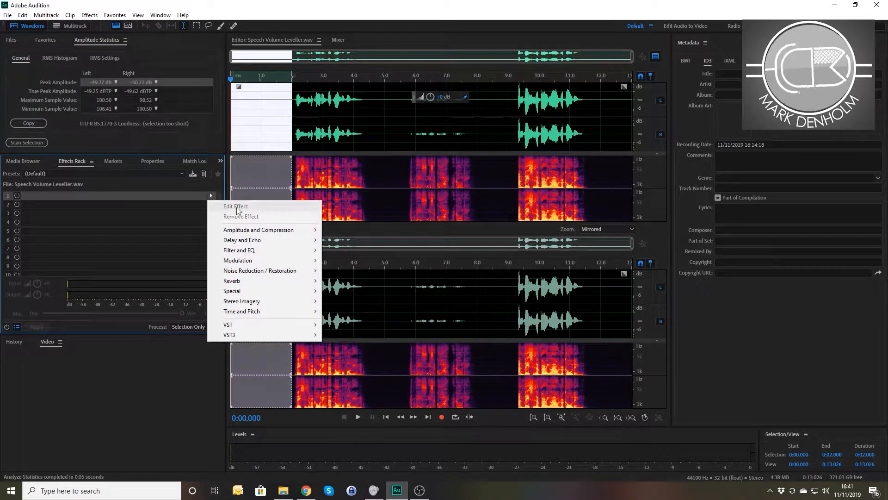
left_click(75, 26)
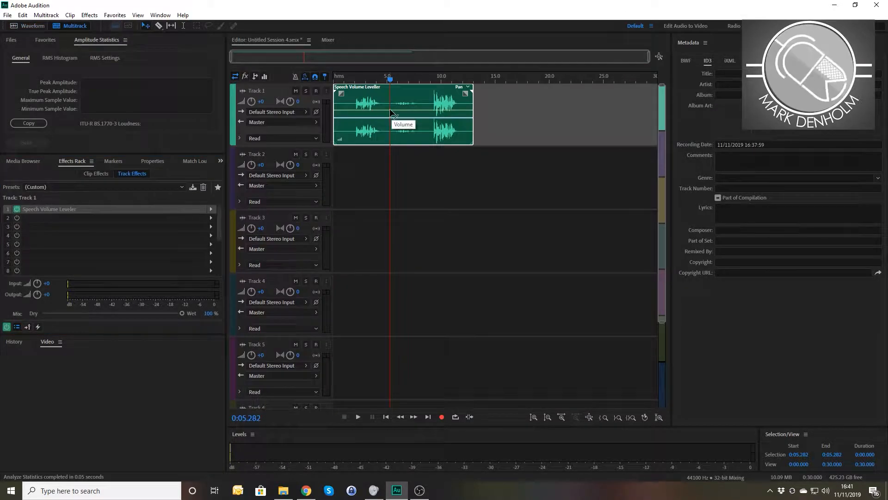
left_click(46, 209)
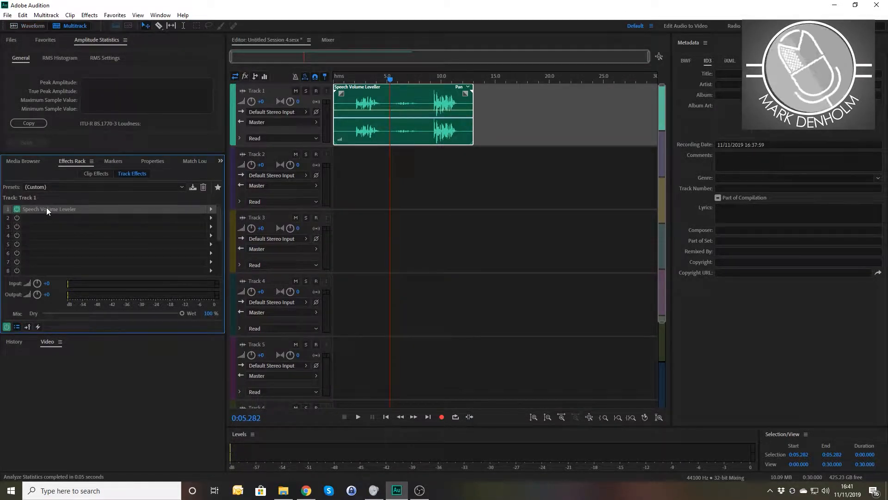
left_click_drag(46, 208, 44, 219)
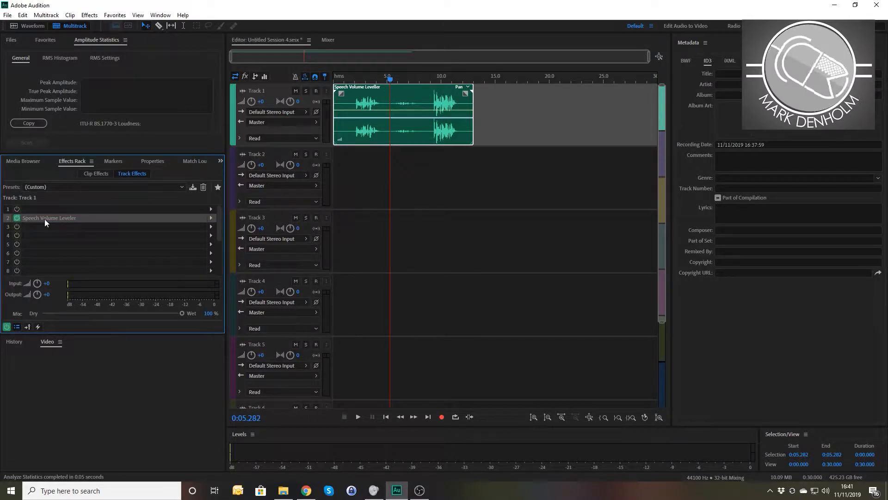
Add a Dynamics effect in slot 1 of Track 1 with AutoGate enabled at a -49 dB threshold, and close its settings.
left_click(209, 207)
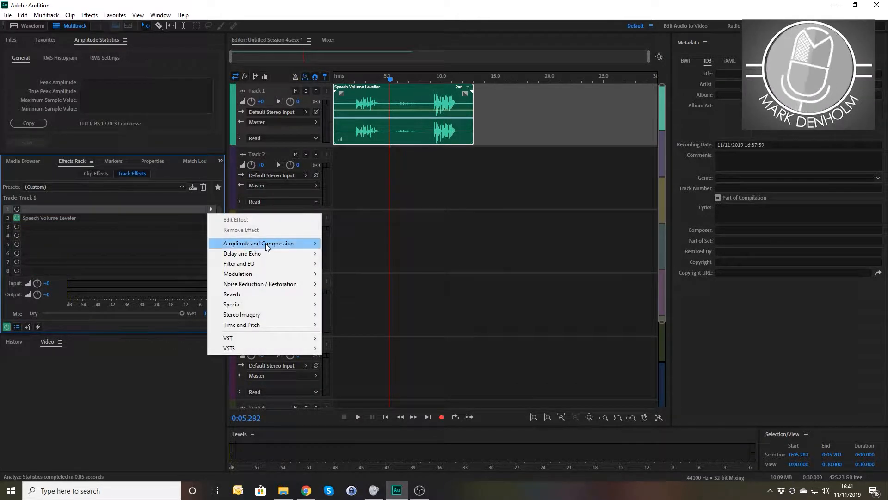
mouse_move(266, 243)
left_click(356, 274)
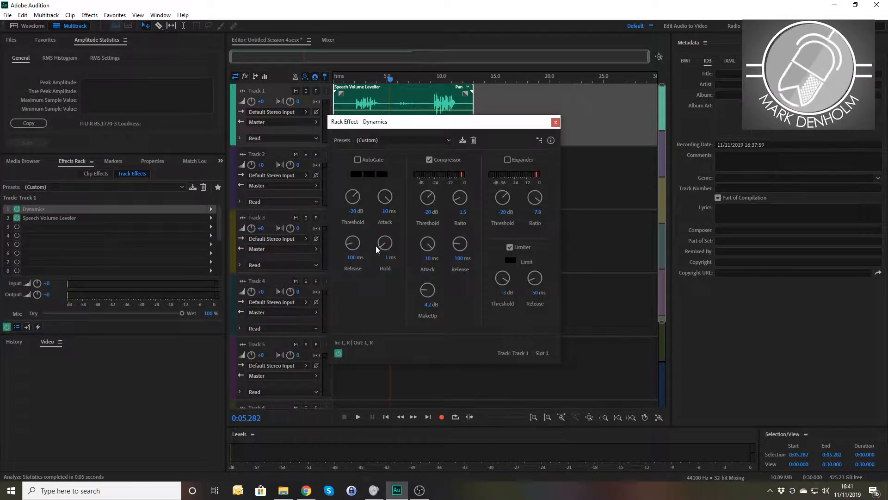
left_click(353, 211)
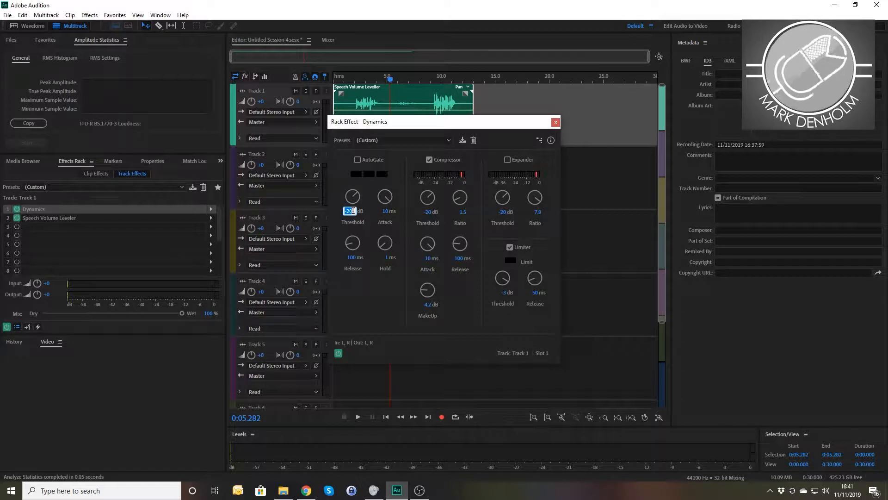
type("-49")
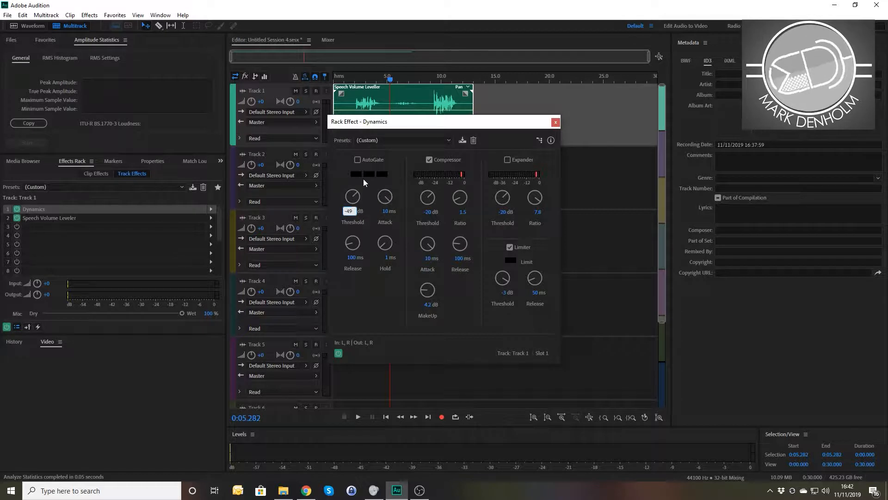
left_click(357, 160)
left_click(556, 122)
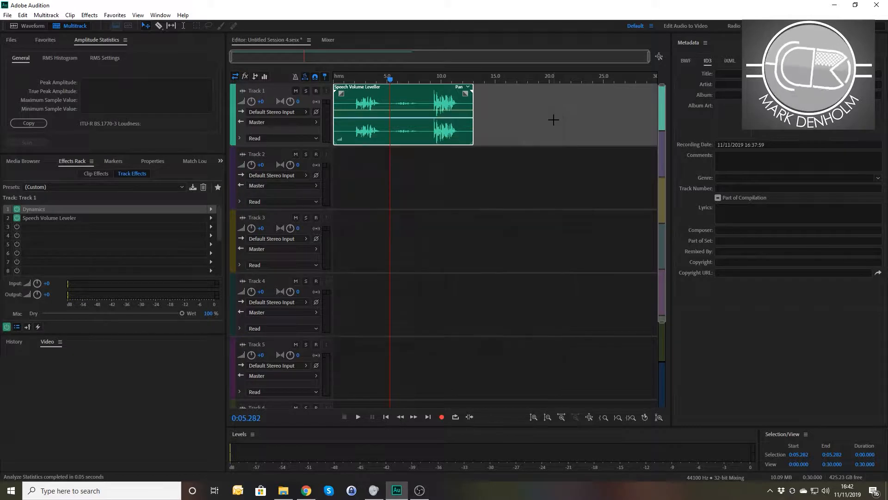
Return the playhead to the session start and play the whole clip through Dynamics and the Speech Volume Leveler.
left_click_drag(396, 80, 324, 79)
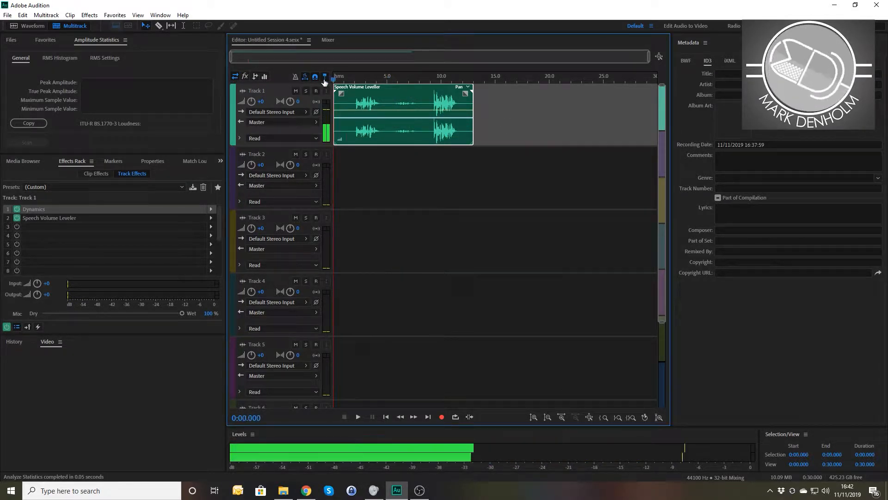
key("space")
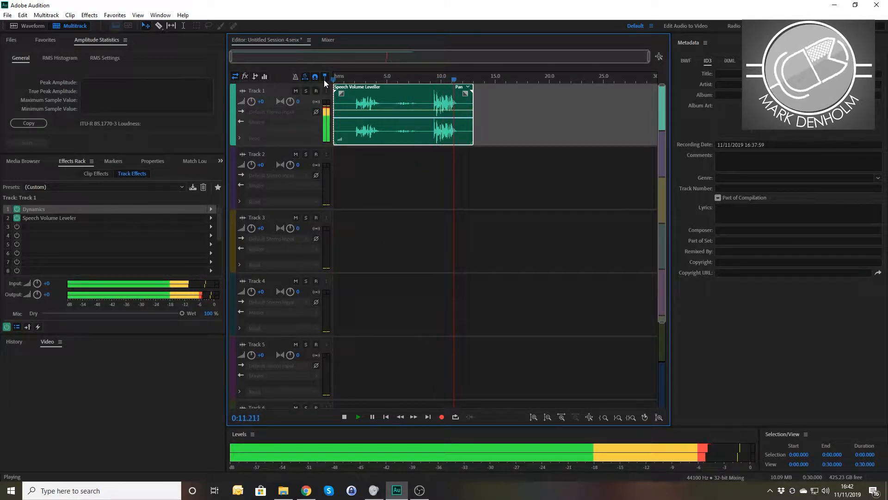
key("space")
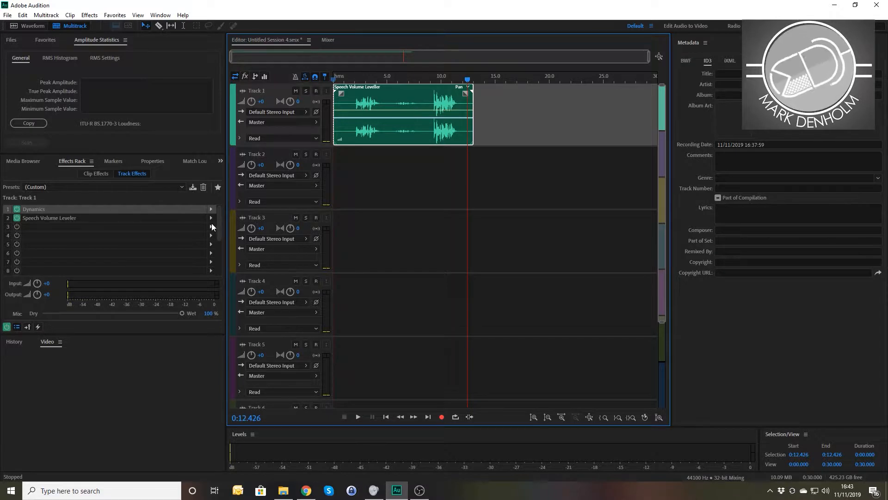
Move the Speech Volume Leveler to slot 3 and add a Parametric Equalizer with the Loudness Maximizer preset in slot 2, closing its settings.
left_click_drag(54, 218, 56, 226)
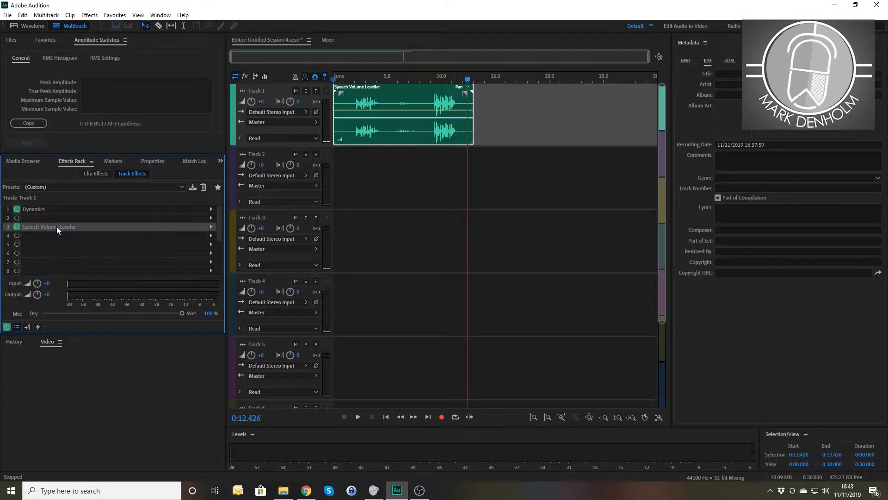
left_click(210, 217)
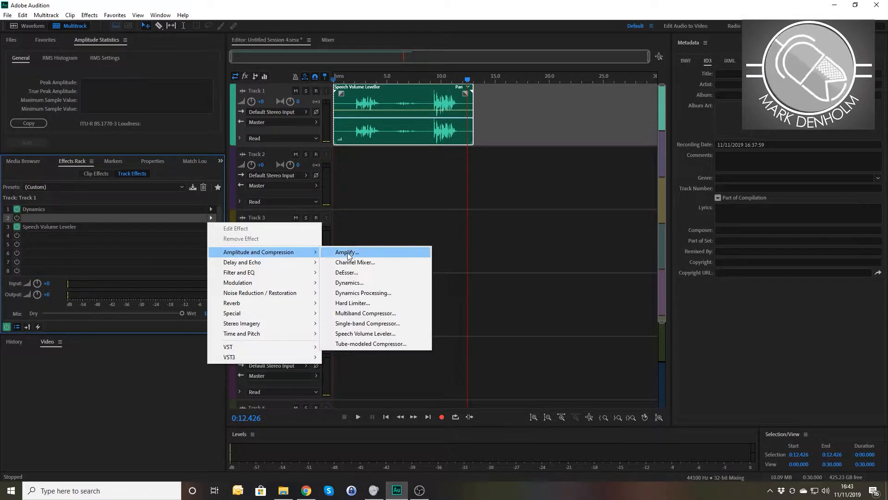
mouse_move(282, 273)
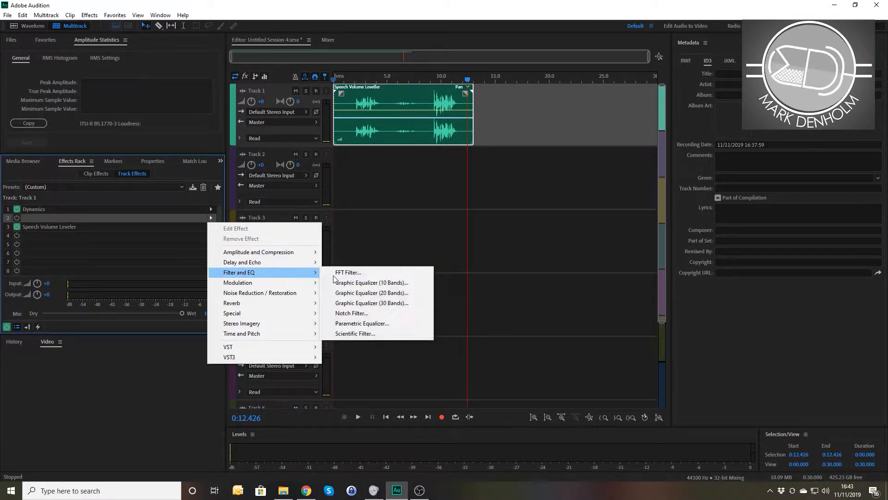
left_click(367, 324)
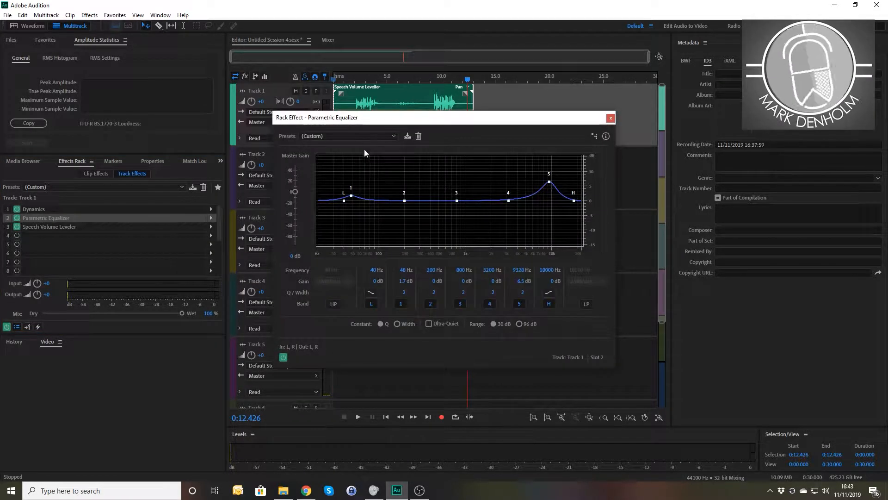
left_click(360, 136)
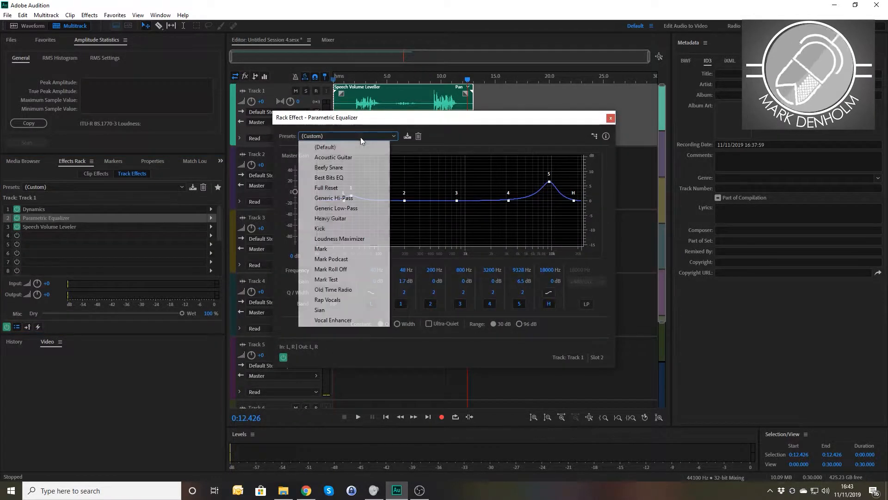
left_click(347, 238)
left_click(610, 118)
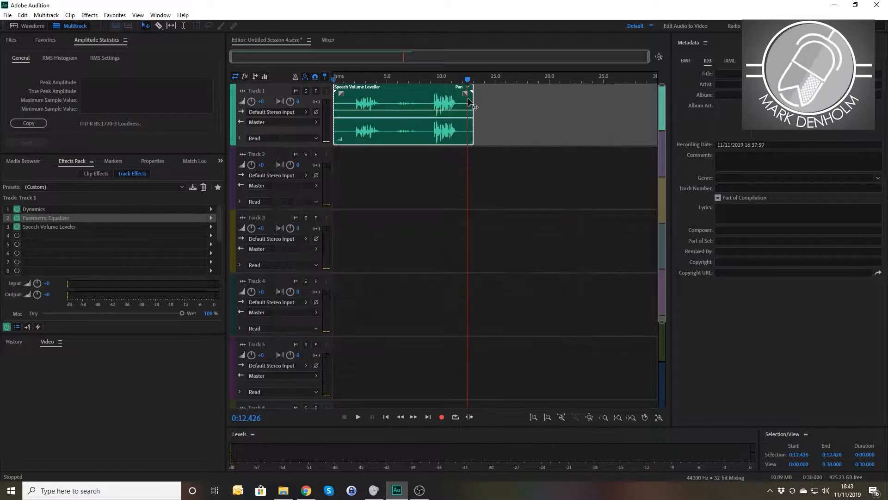
Play the clip from about 1.9 seconds to hear Dynamics, the Parametric Equalizer and the Speech Volume Leveler together.
left_click(354, 78)
key("space")
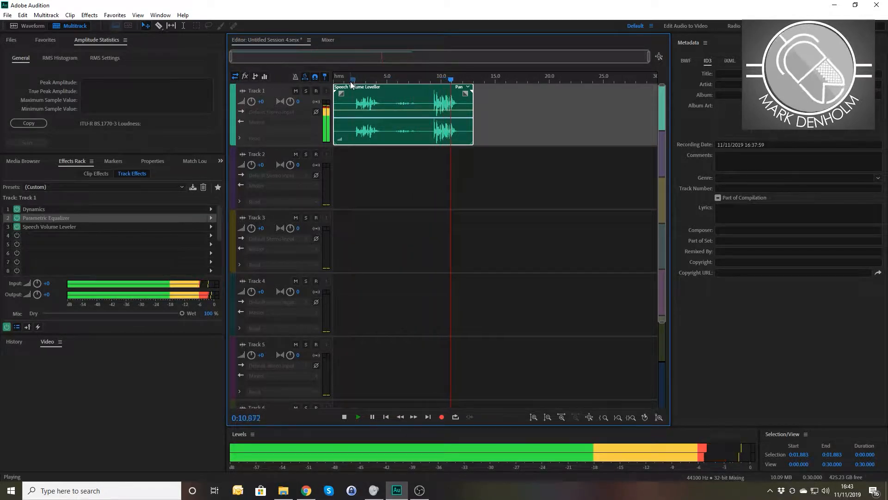
key("space")
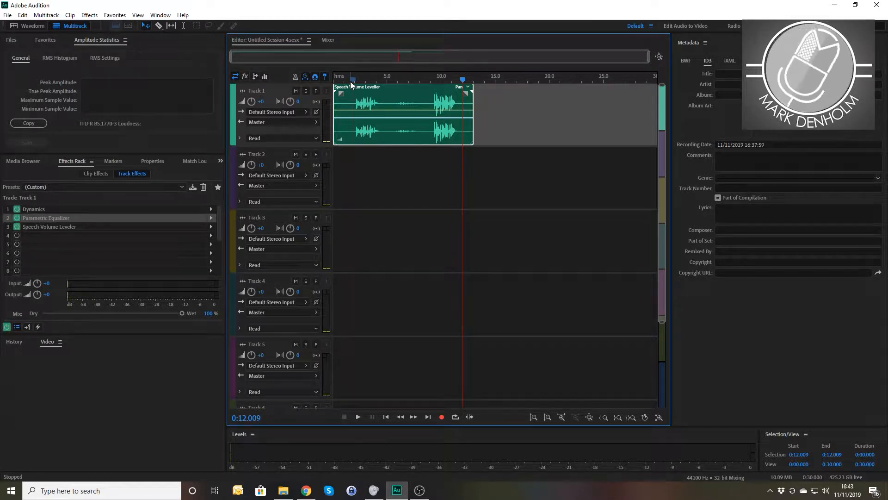
Add a Chorus effect with the default preset in slot 4 of Track 1's effects rack and close its settings.
left_click(210, 235)
mouse_move(278, 269)
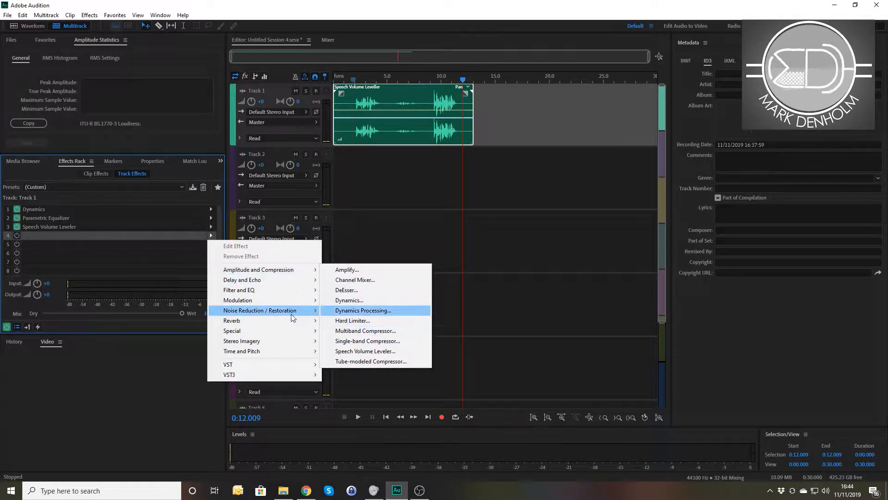
mouse_move(275, 301)
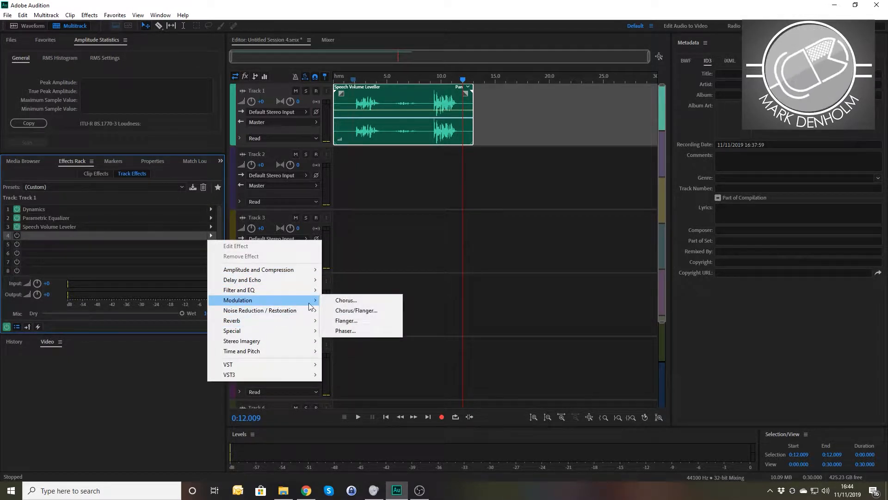
left_click(346, 300)
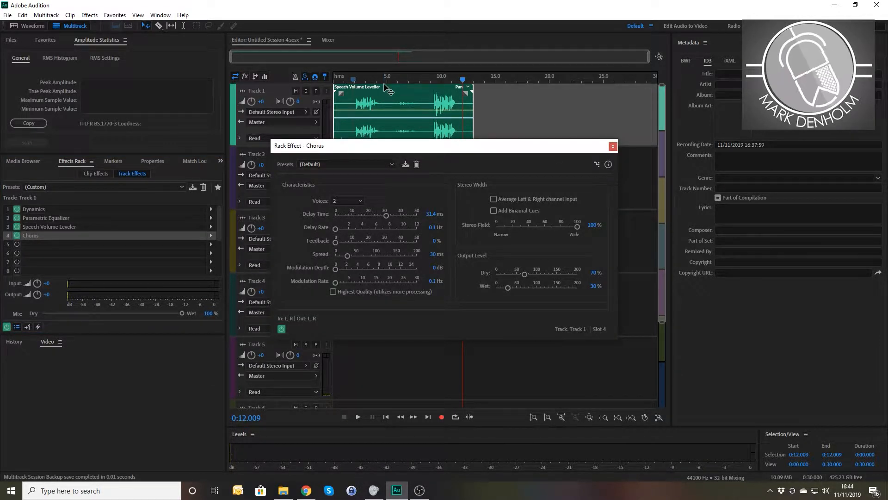
left_click(613, 147)
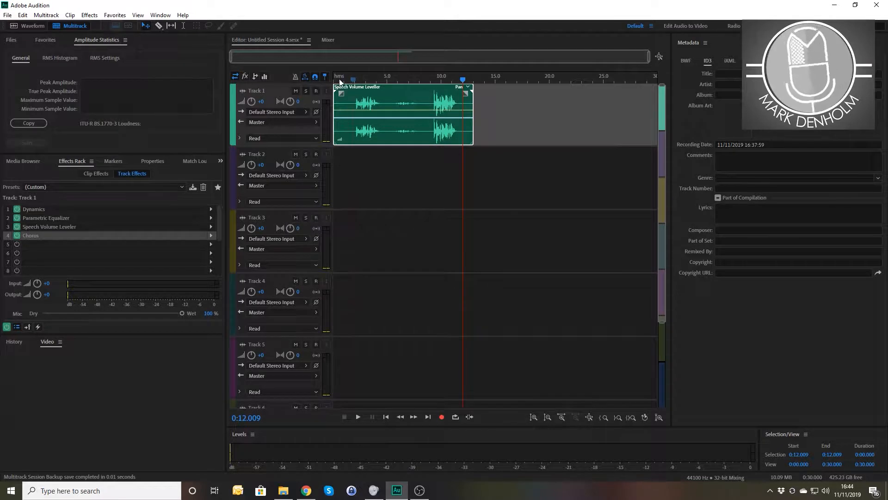
Play the clip from about 0.6 seconds to hear the Chorus placed after the Speech Volume Leveler.
left_click(339, 79)
key("space")
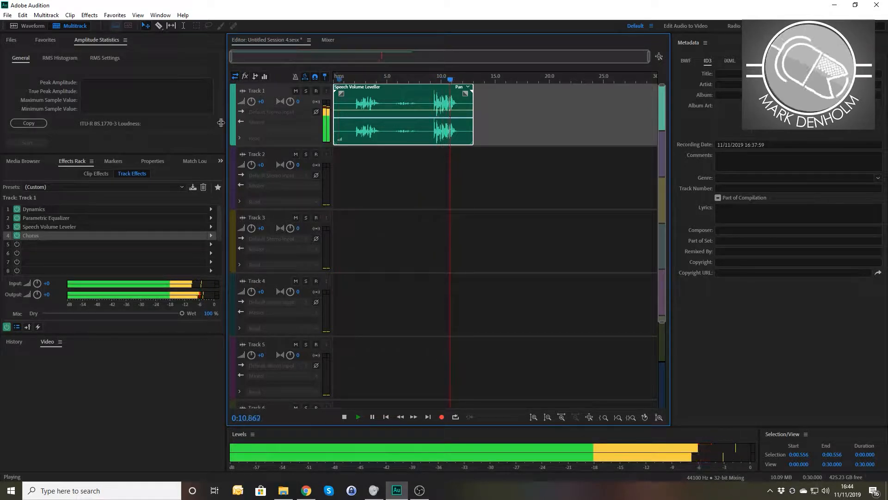
key("space")
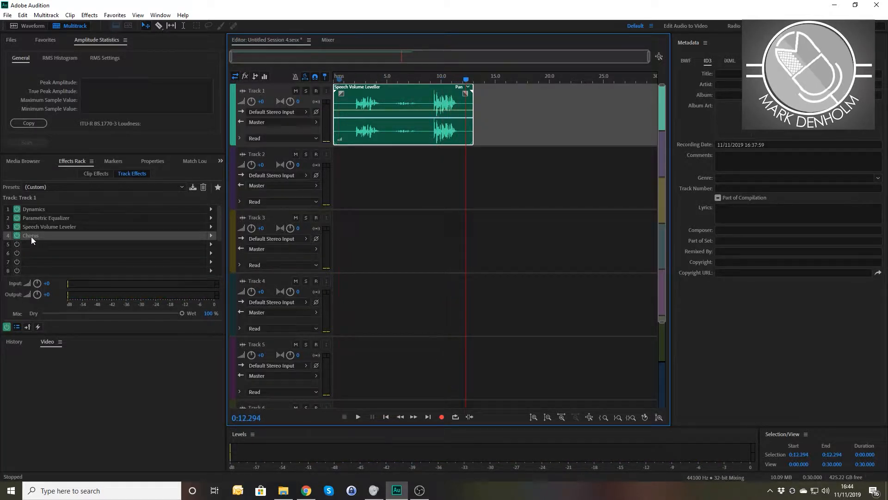
Place Chorus in slot 3 ahead of the Speech Volume Leveler and play the clip from about 1.7 seconds.
left_click(32, 237)
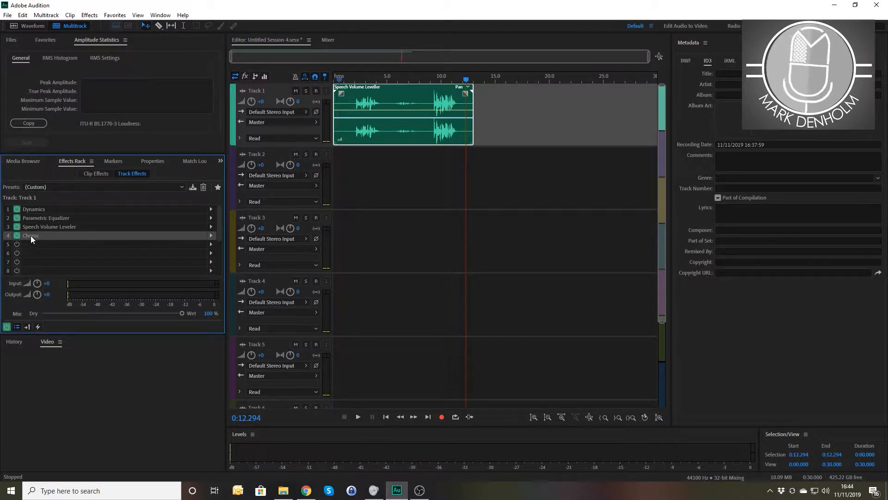
left_click(34, 229)
left_click_drag(33, 230, 33, 231)
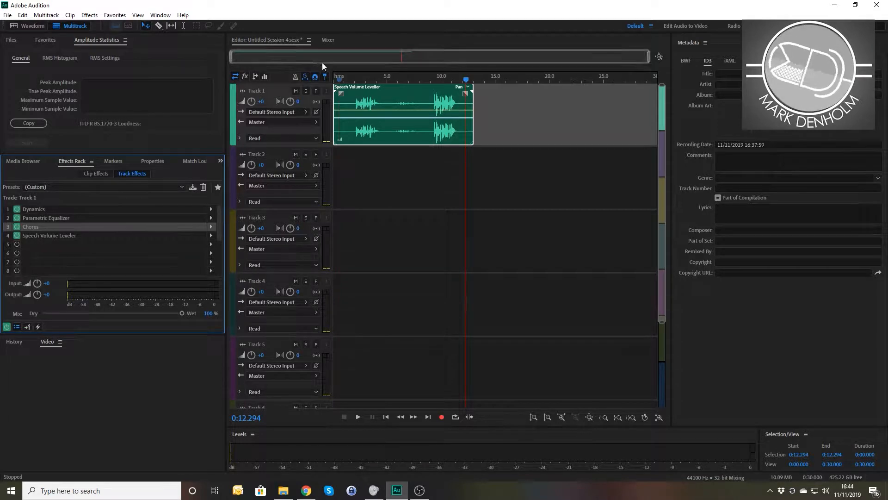
left_click(350, 81)
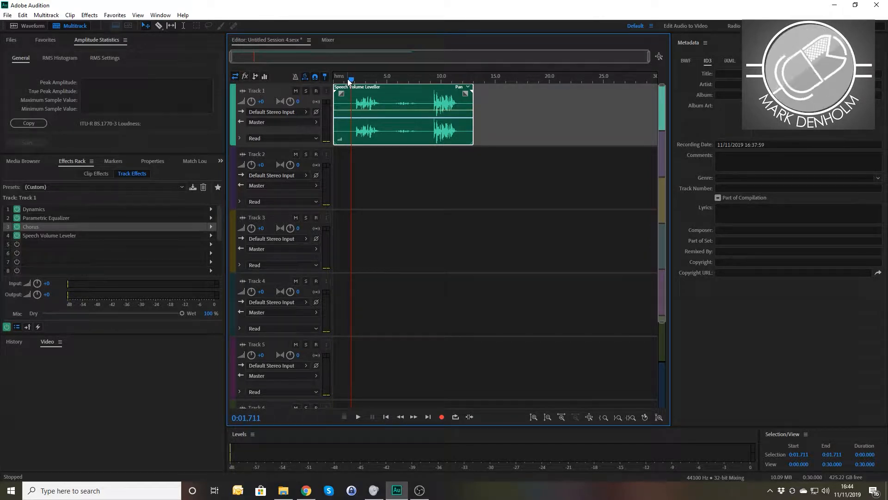
key("space")
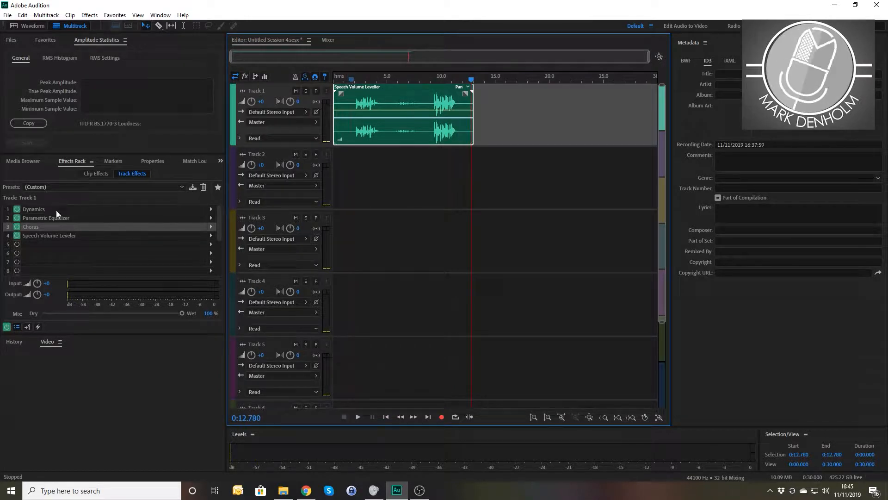
Move the Speech Volume Leveler to slot 1, ahead of all other effects, and play the whole clip from the session start.
left_click_drag(42, 235, 49, 208)
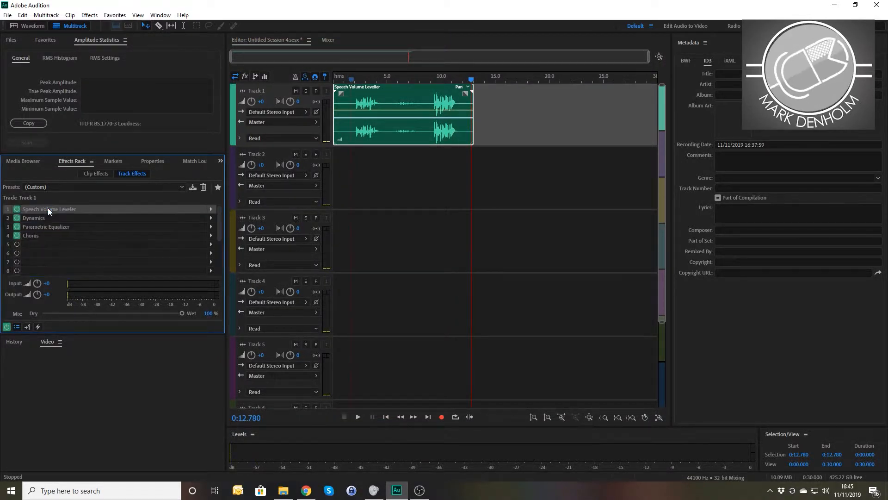
left_click(340, 76)
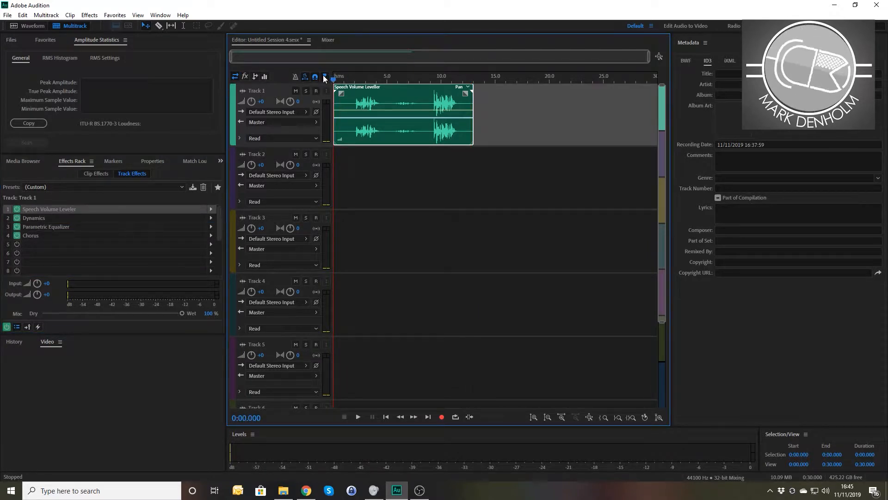
key("space")
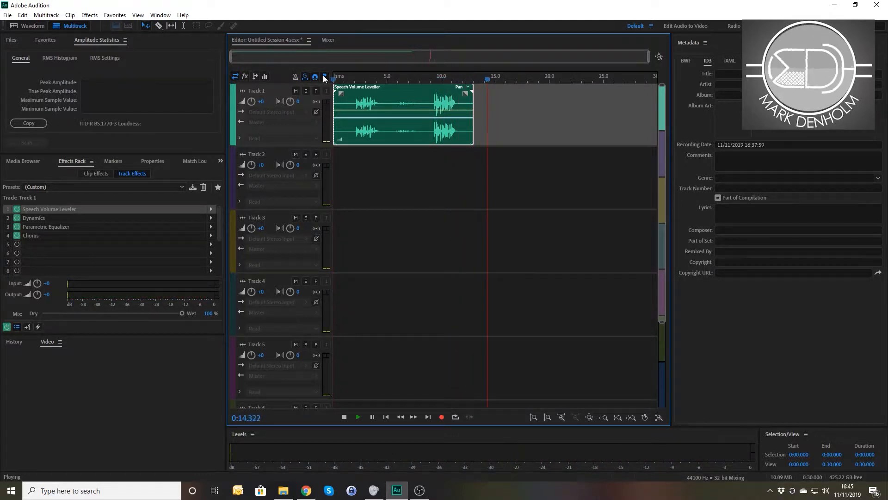
key("space")
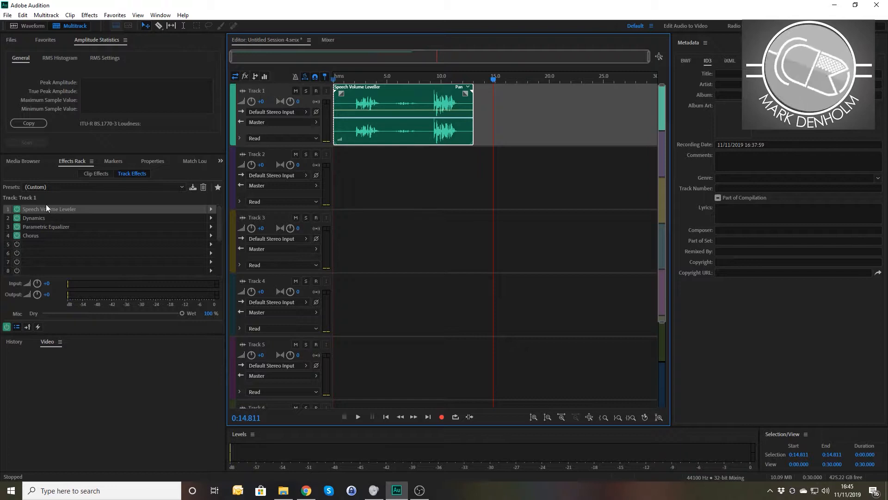
Move the Speech Volume Leveler to slot 5 below Chorus, and switch off the Parametric Equalizer, Chorus and Speech Volume Leveler.
left_click_drag(42, 208, 52, 244)
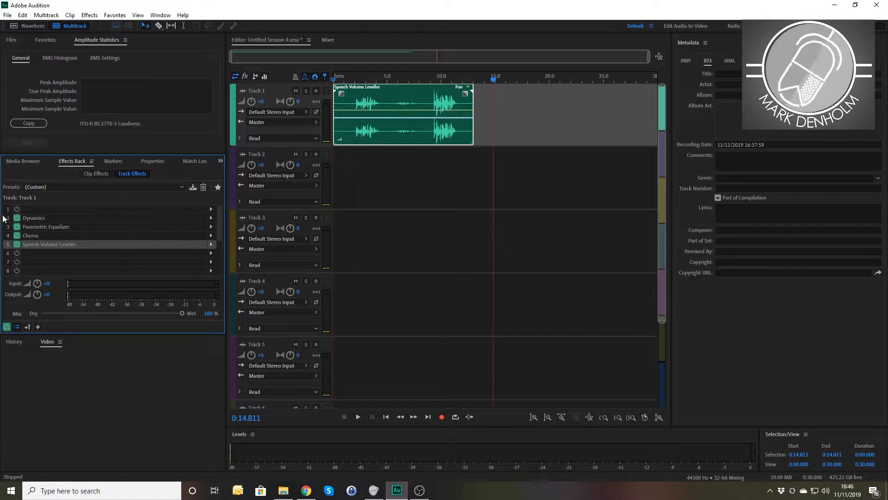
left_click(17, 227)
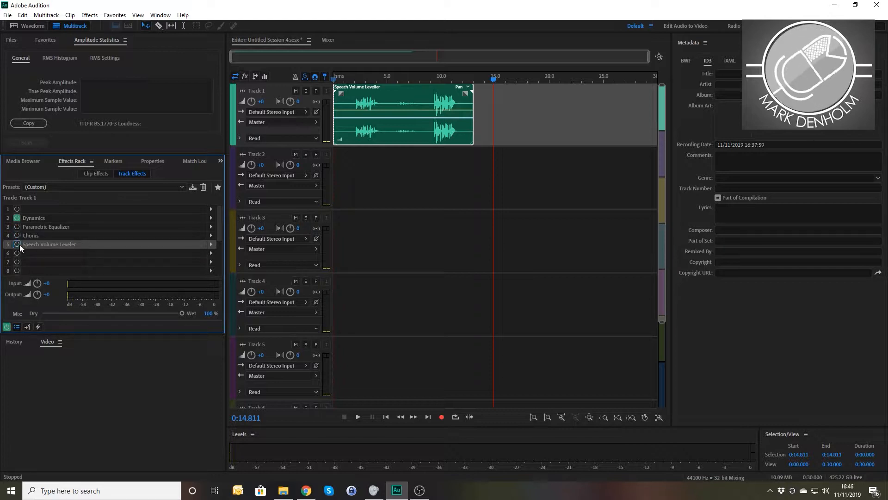
Return the playhead to the session start and play the clip with only Dynamics active.
left_click_drag(348, 79, 294, 82)
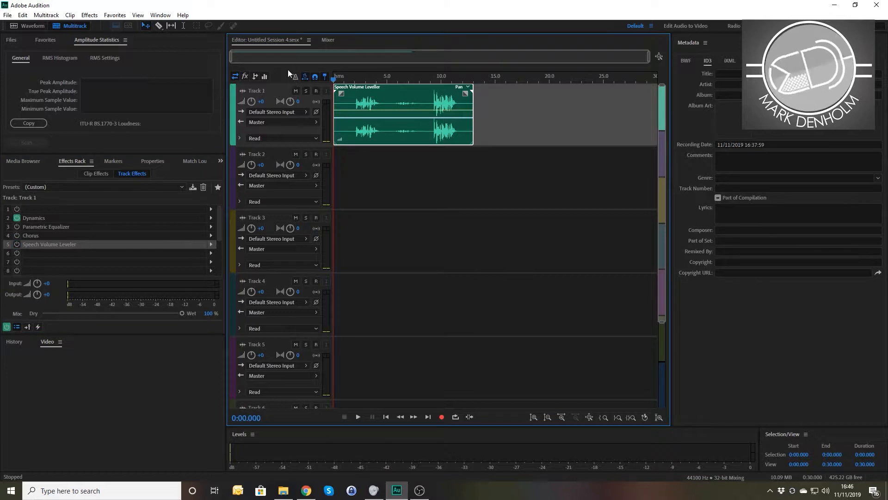
key("space")
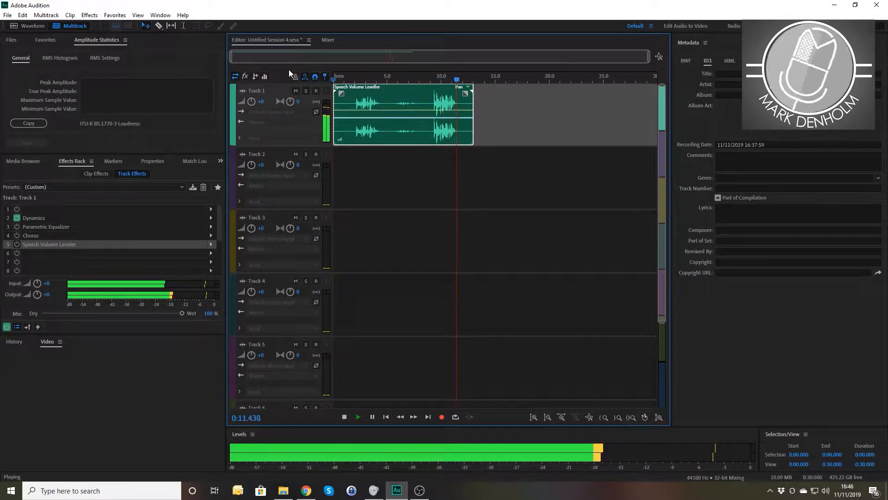
key("space")
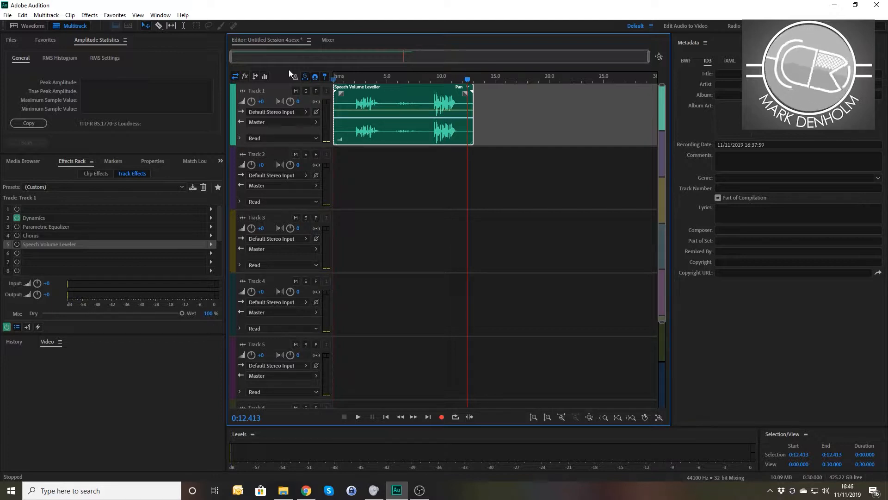
Switch off Dynamics as well and play the unprocessed clip from the session start until about 8 seconds.
left_click(18, 218)
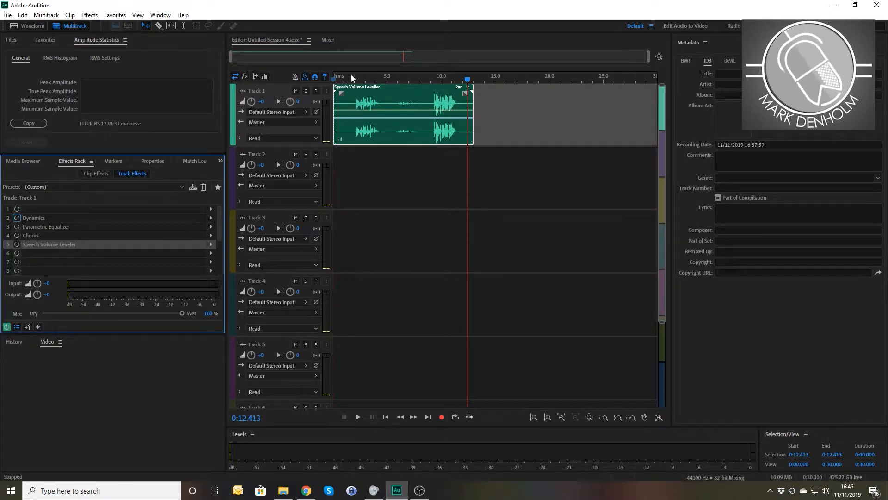
left_click(328, 77)
key("space")
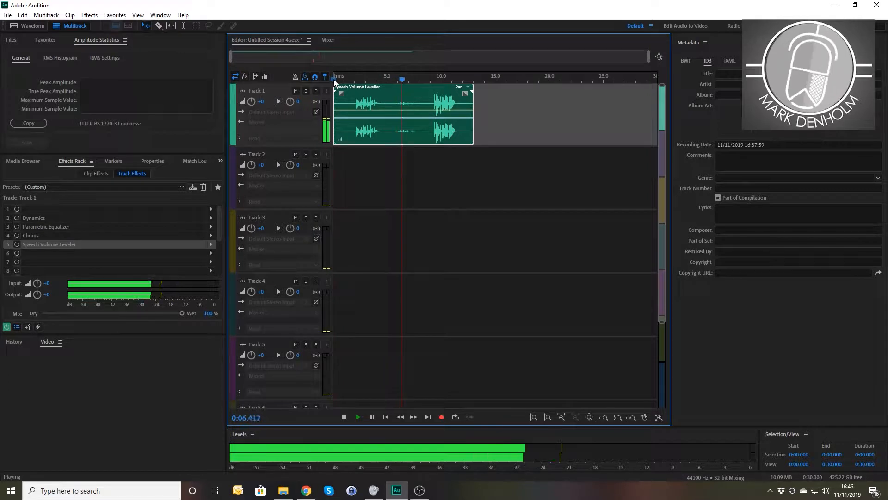
key("space")
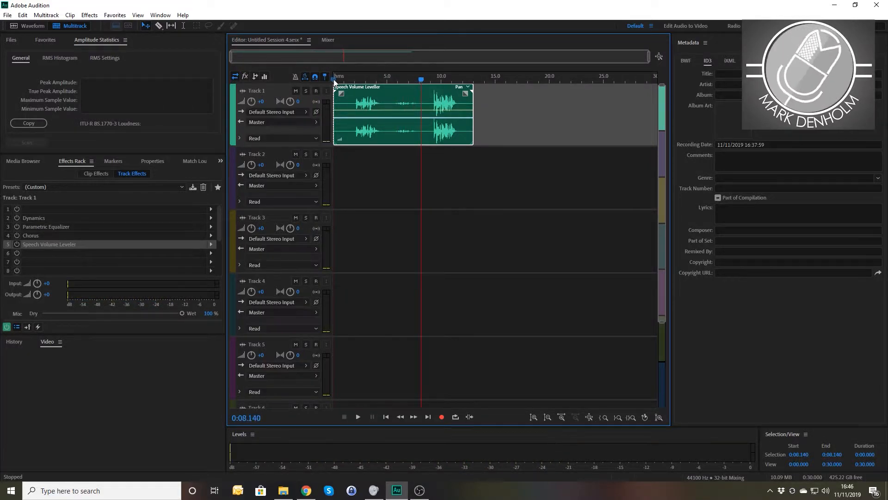
Return the playhead to the session start, switch on only the Speech Volume Leveler and briefly play the opening silence.
left_click(335, 79)
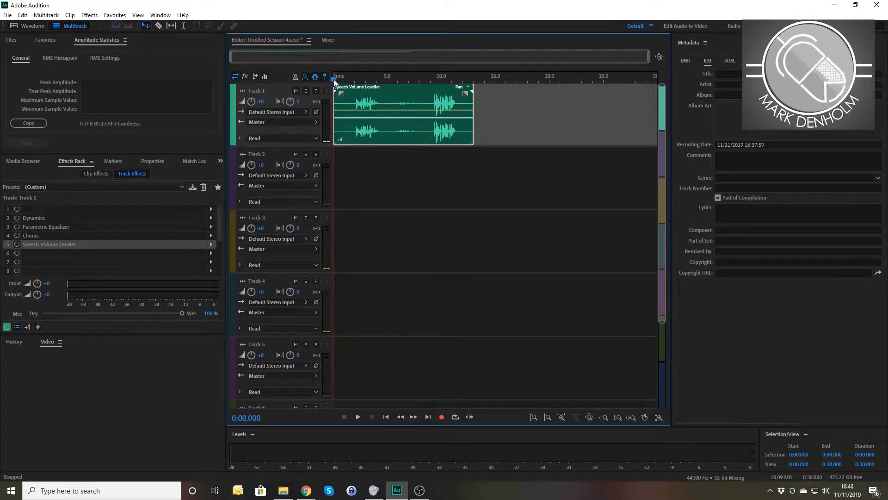
left_click(17, 245)
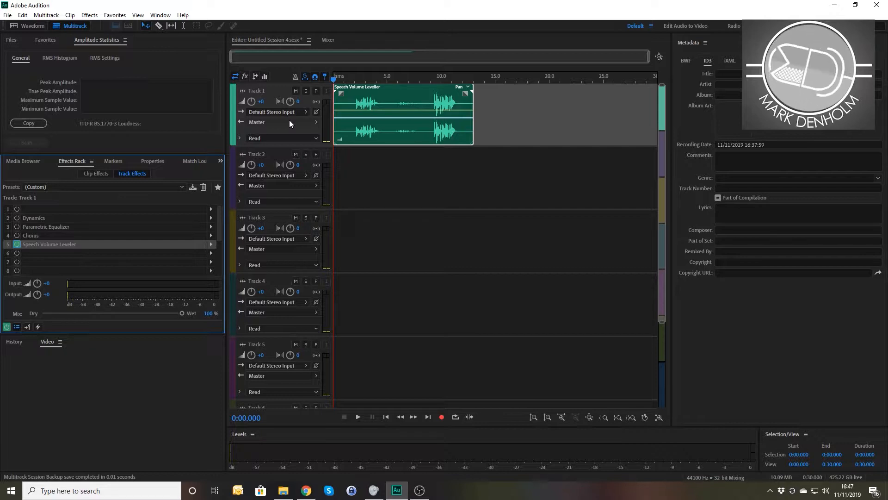
key("space")
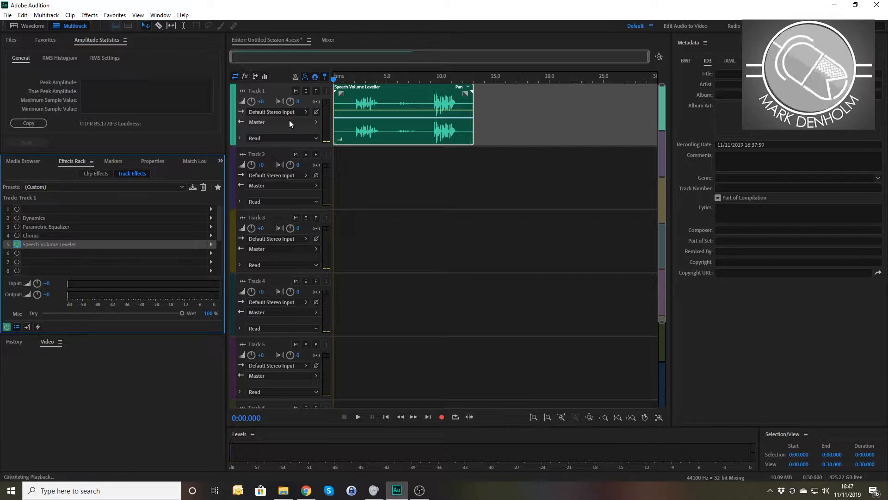
key("space")
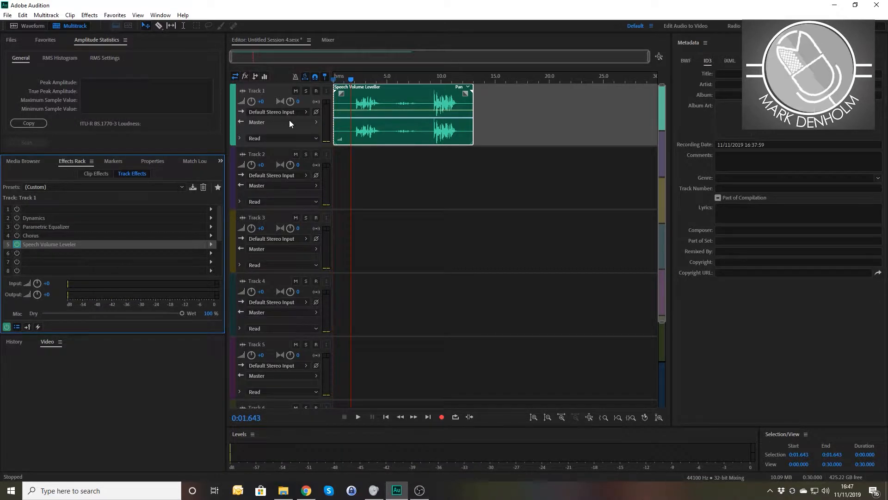
Switch Dynamics, the Parametric Equalizer and Chorus back on in Track 1's effects rack.
left_click(18, 217)
left_click(18, 226)
left_click(18, 236)
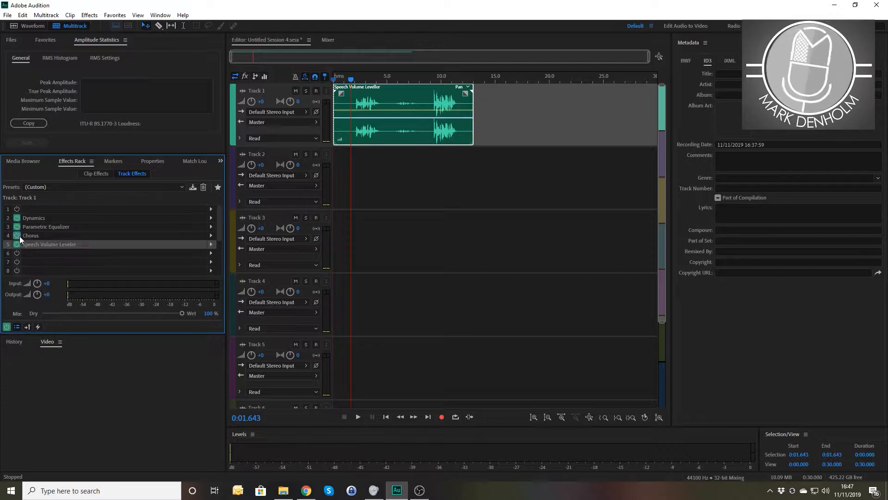
Play the clip from the session start to about 12 seconds with all four Track 1 effects active.
left_click_drag(359, 78, 309, 76)
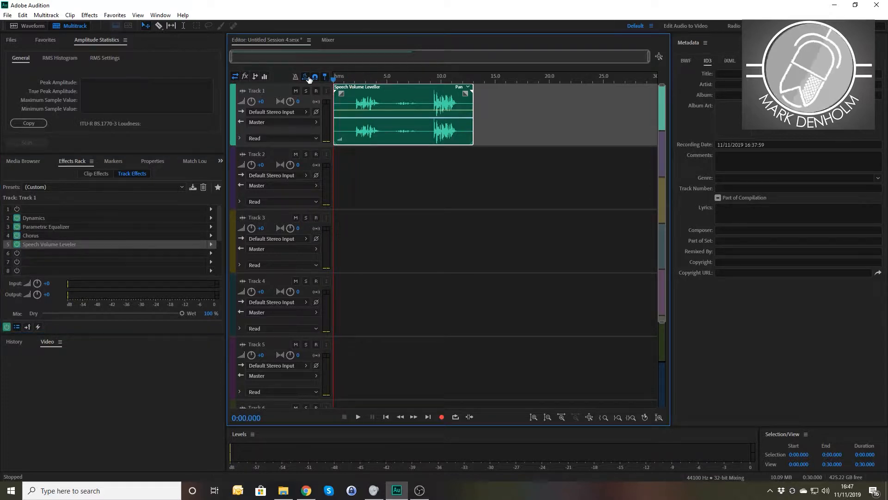
key("space")
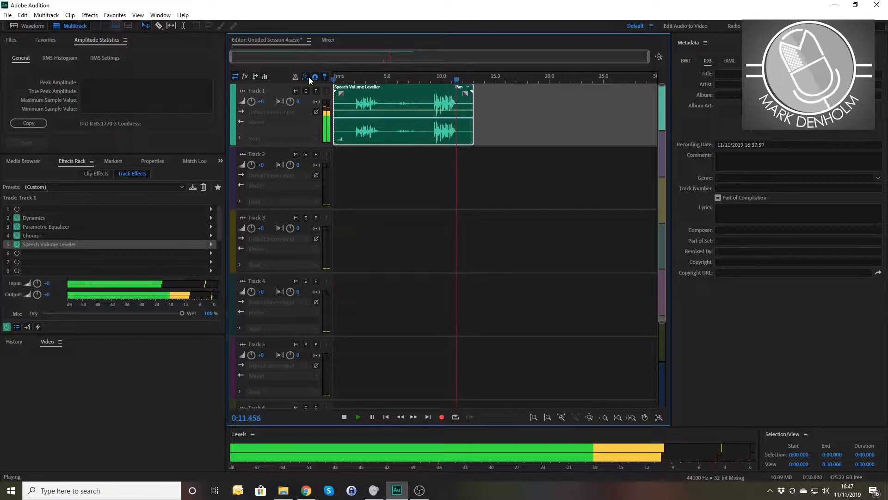
key("space")
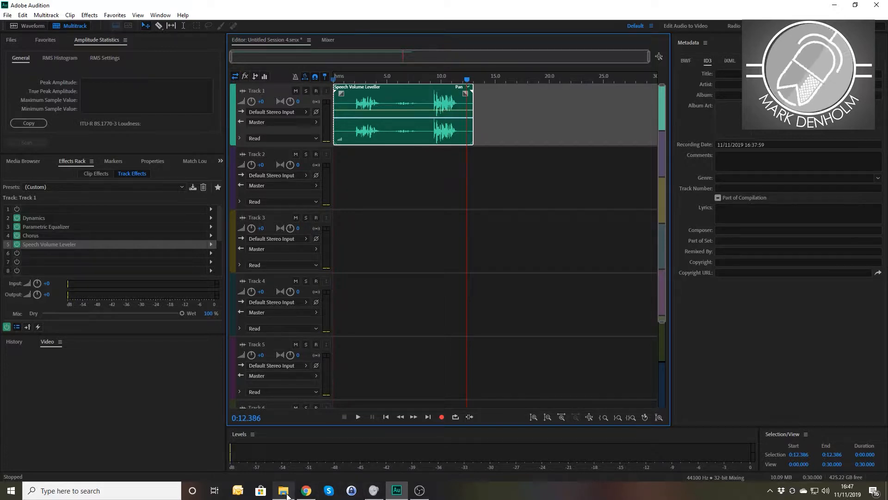
Import 01 Unknown Artist - Track 1.mp3 from the Audition Files folder onto Track 2 at the session start.
mouse_move(286, 494)
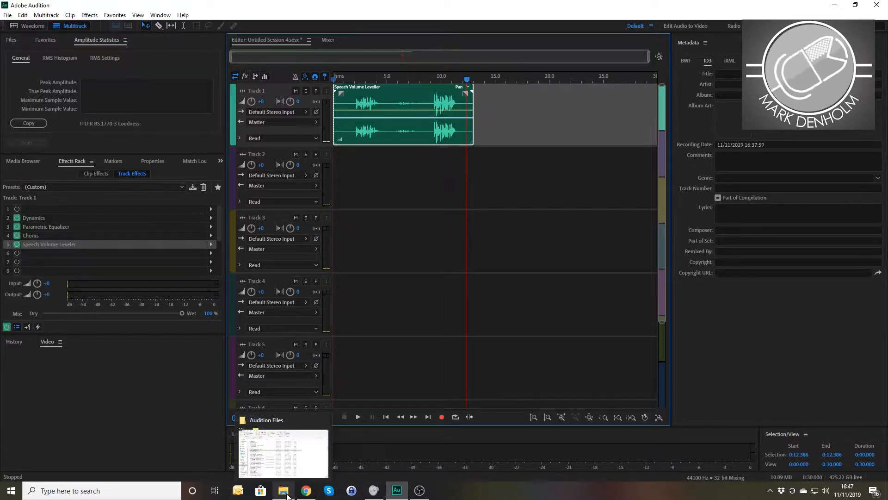
left_click(284, 453)
left_click_drag(408, 37, 472, 13)
left_click(804, 18)
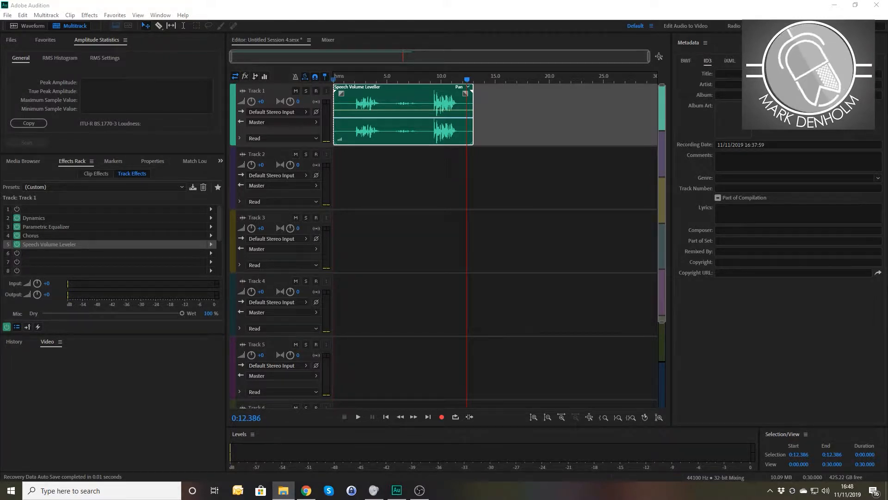
left_click_drag(610, 226, 300, 187)
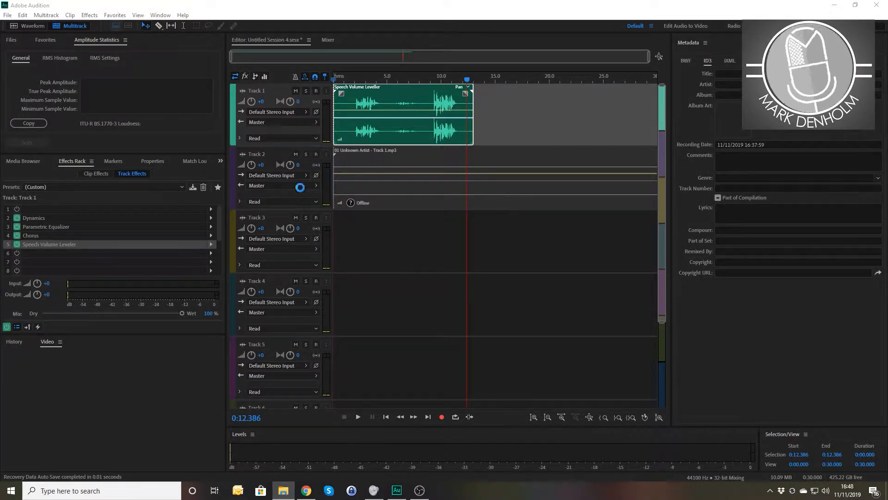
Play the speech and the Track 2 music together from the session start until about 12.7 seconds.
left_click(362, 83)
key("Home")
key("space")
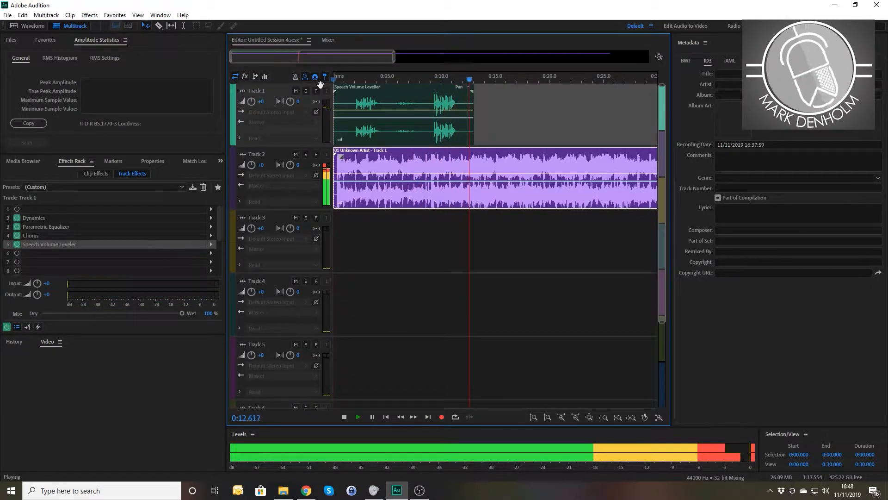
key("space")
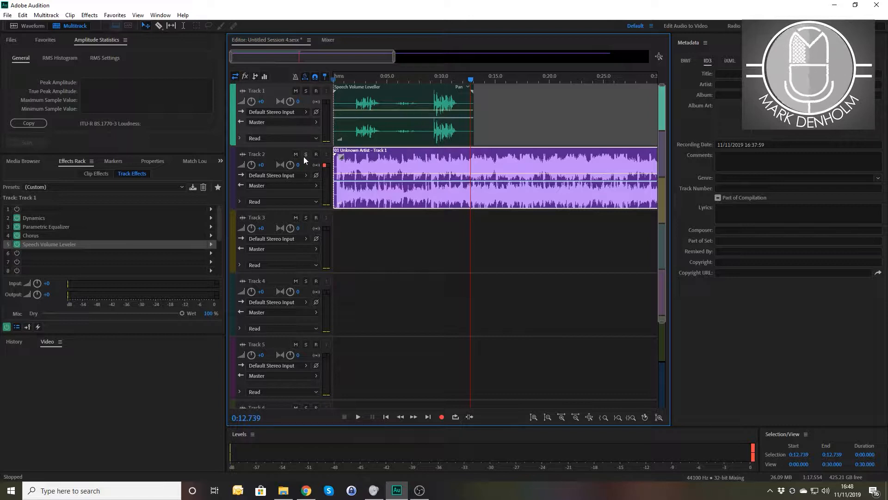
Switch off the Speech Volume Leveler on Track 1 and play speech and music together from the session start.
left_click(16, 244)
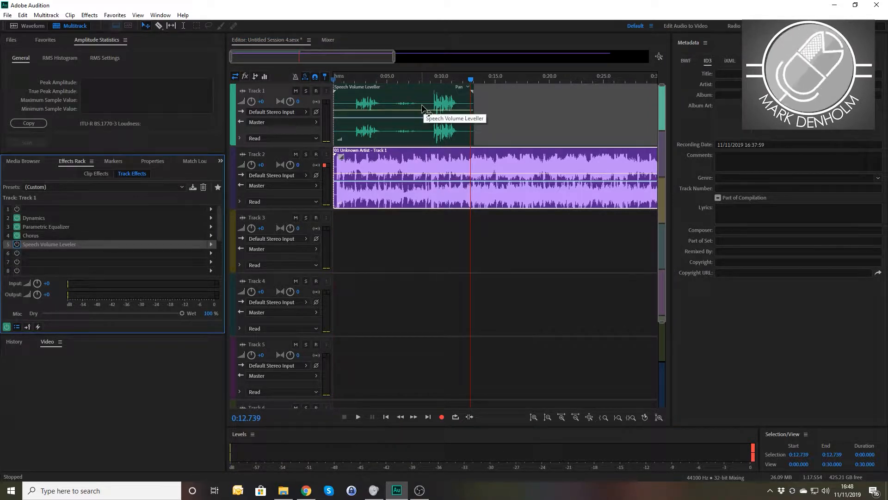
left_click(341, 80)
key("space")
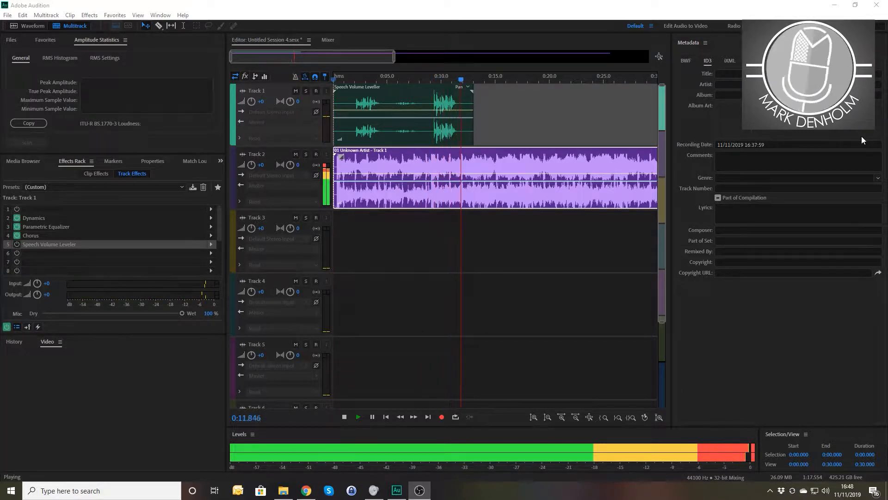
key("space")
left_click(551, 274)
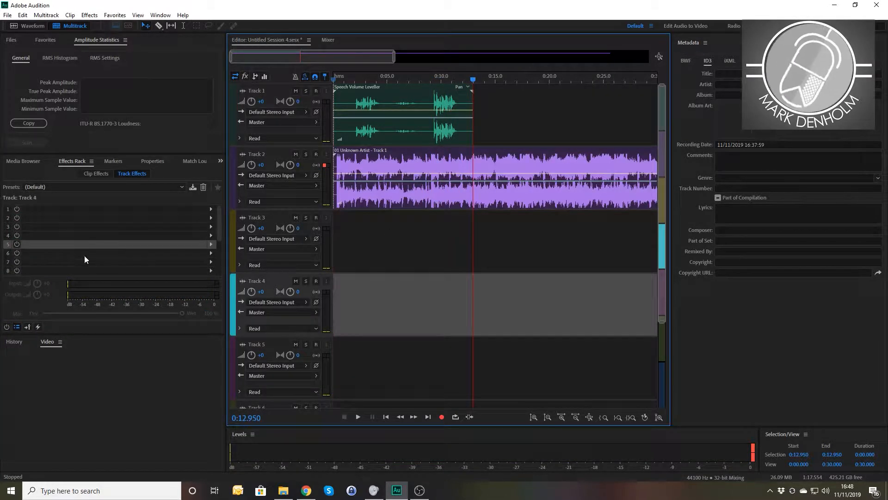
Switch the Speech Volume Leveler back on in Track 1's effects rack and mute Track 2.
left_click(262, 90)
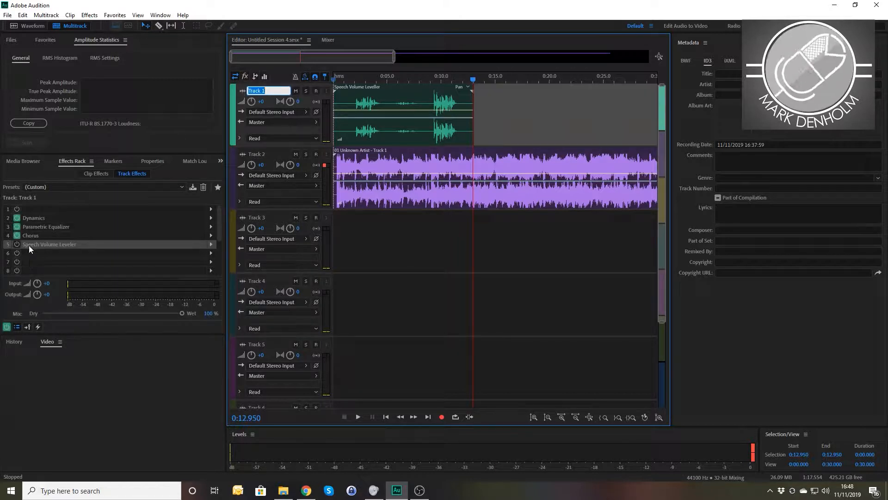
left_click(17, 245)
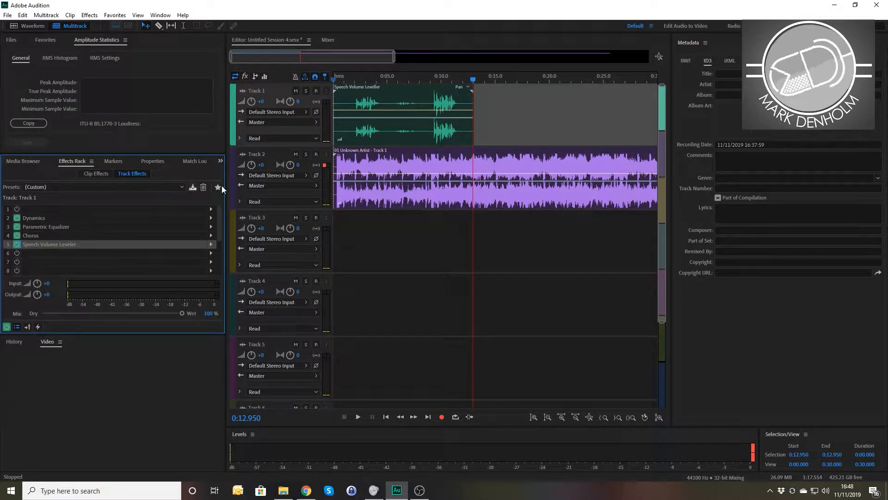
left_click(296, 154)
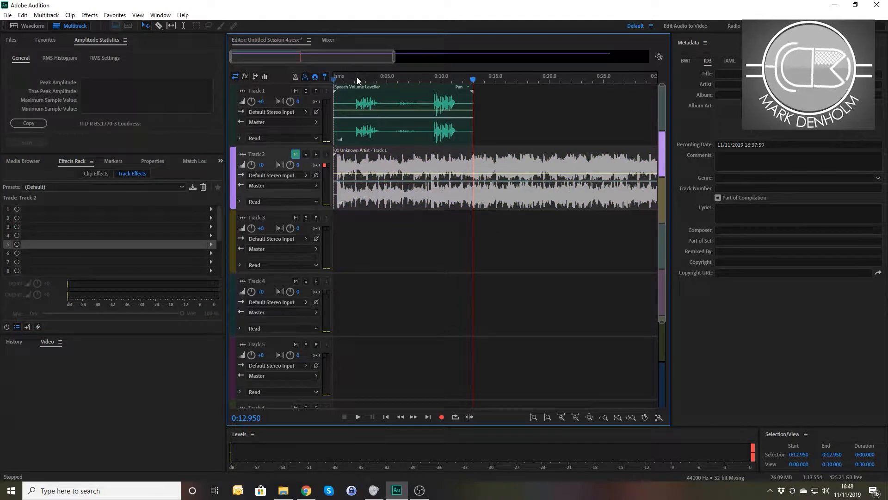
Switch off Chorus in Track 1's effects rack and briefly play the first spoken phrase from about 2.5 seconds.
left_click_drag(357, 80, 360, 81)
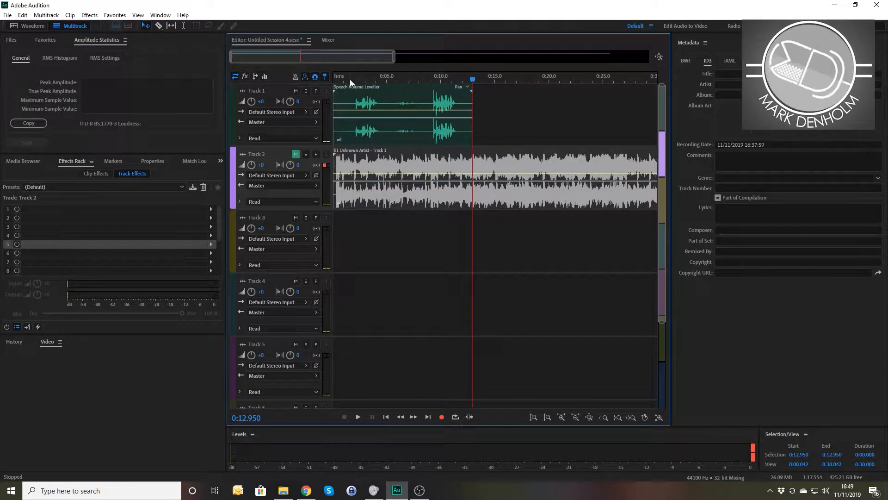
left_click(348, 79)
left_click(254, 92)
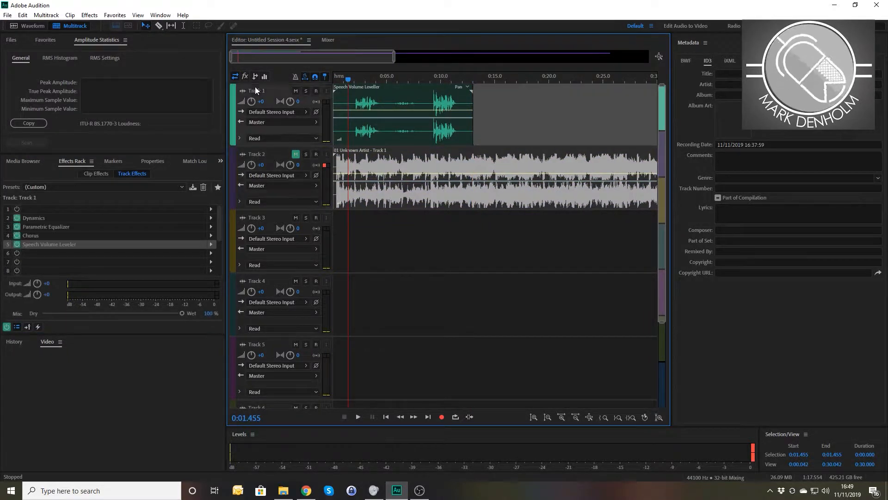
left_click(15, 237)
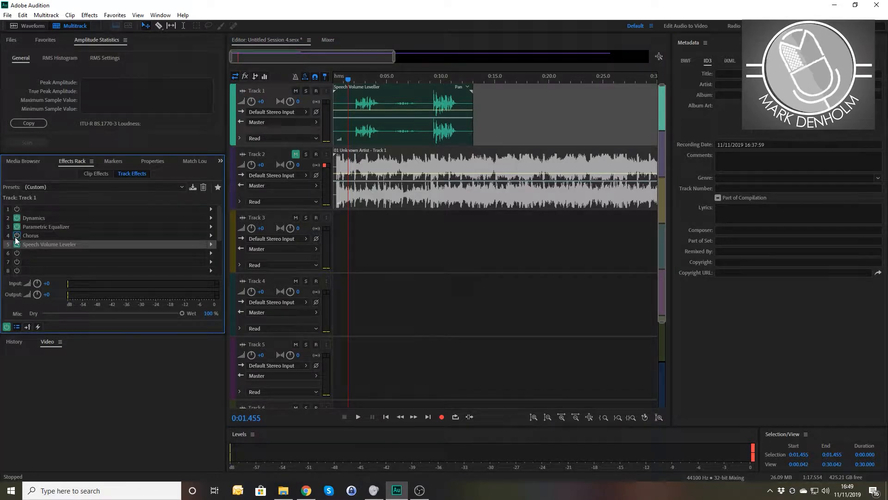
left_click(360, 81)
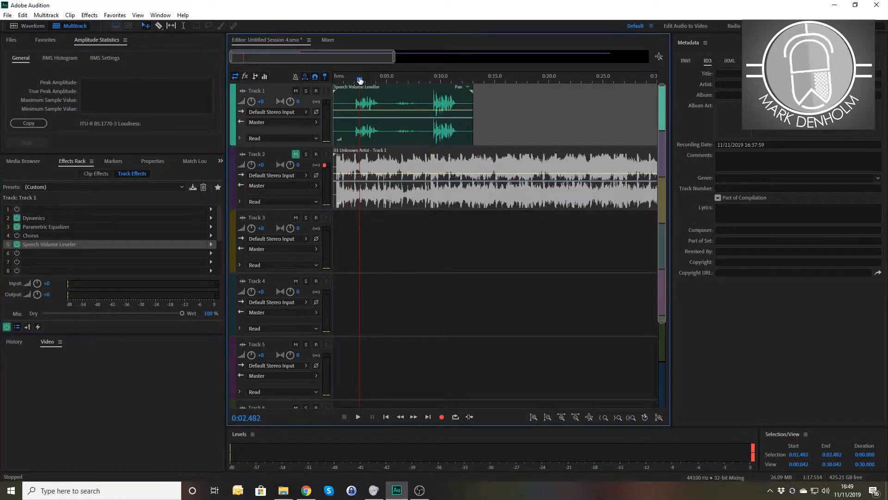
key("space")
left_click(354, 79)
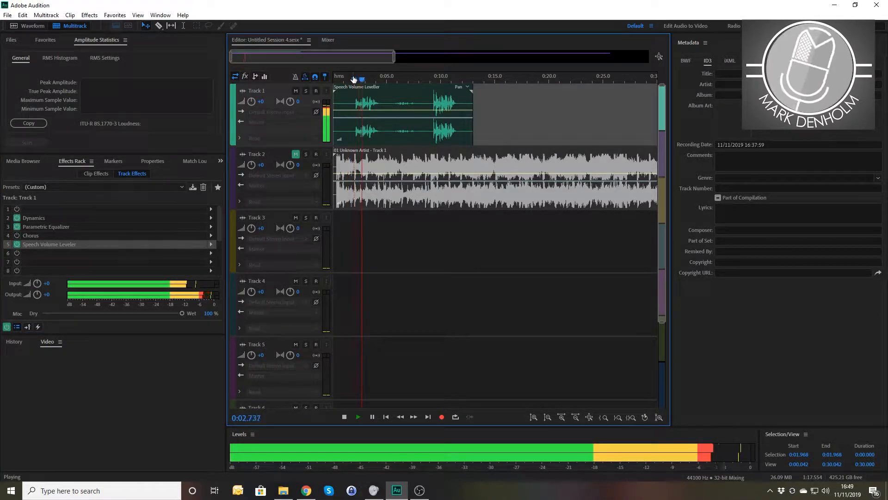
key("space")
Open the Speech Volume Leveler settings and play the speech from about 1.8 to 4.4 seconds.
double_click(59, 249)
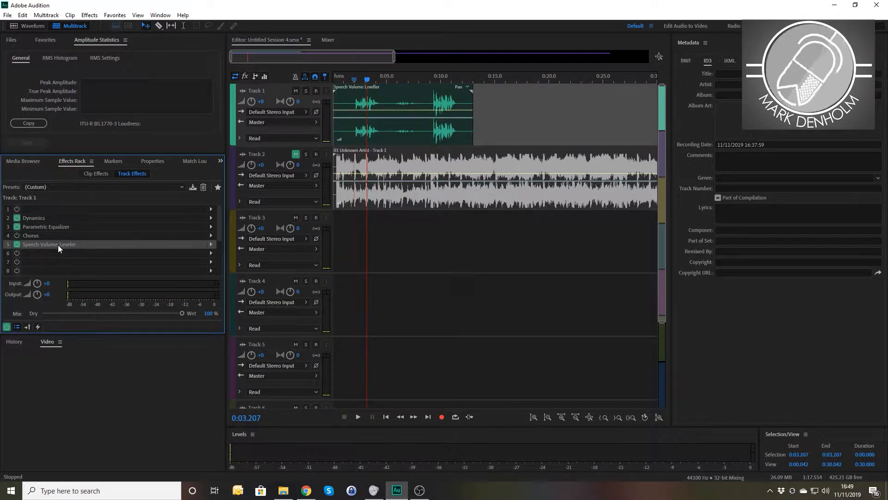
left_click_drag(386, 169, 467, 233)
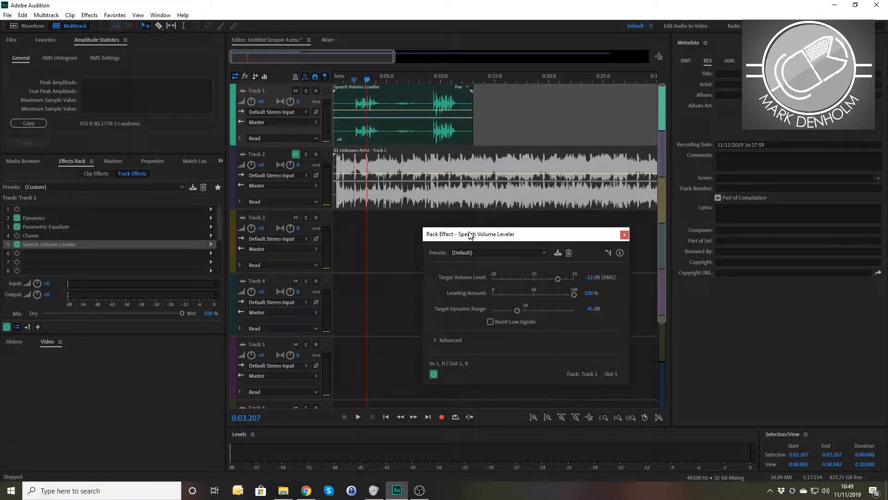
left_click_drag(366, 80, 354, 79)
key("space")
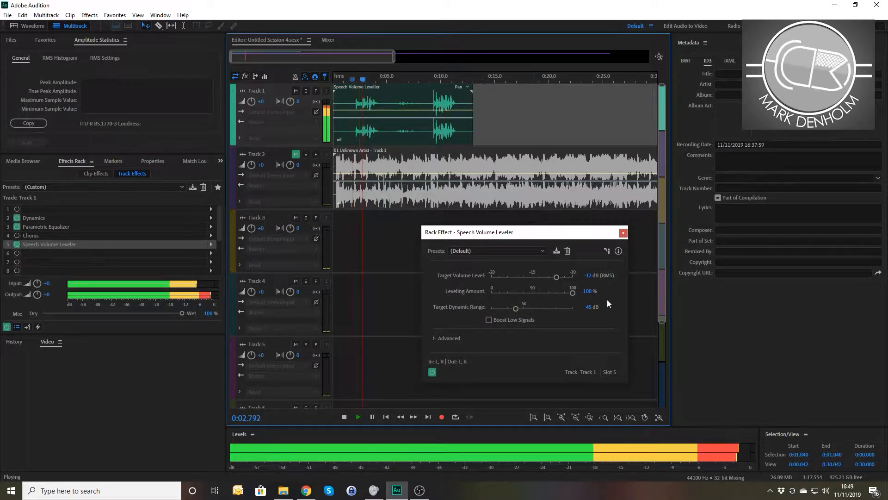
key("space")
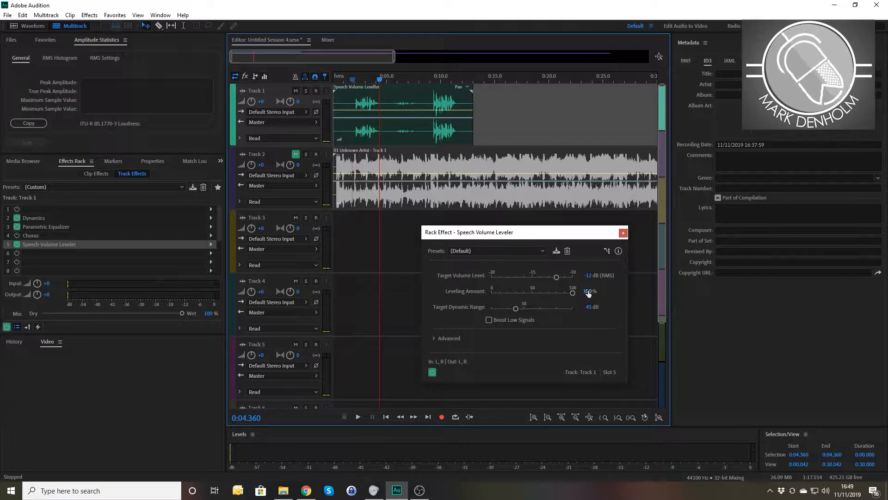
Set the Speech Volume Leveler's Leveling Amount to 80% and play the clip from about 1 to 11.8 seconds.
left_click(587, 291)
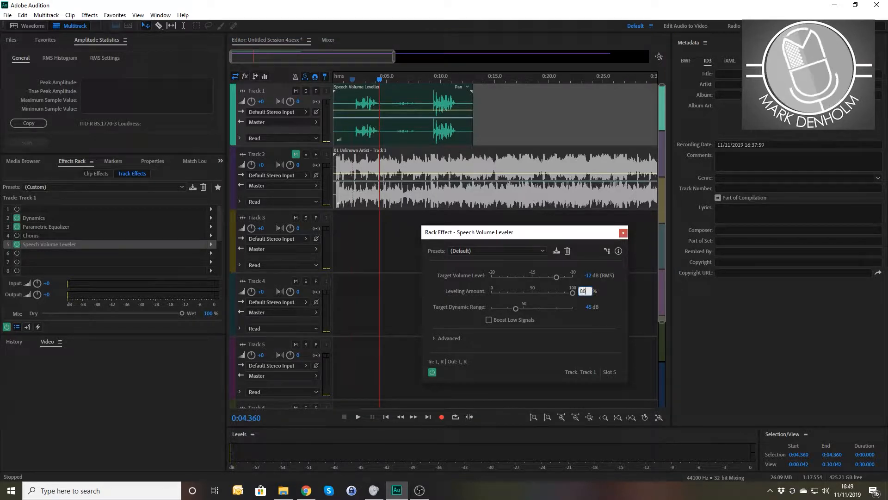
type("80")
key("Return")
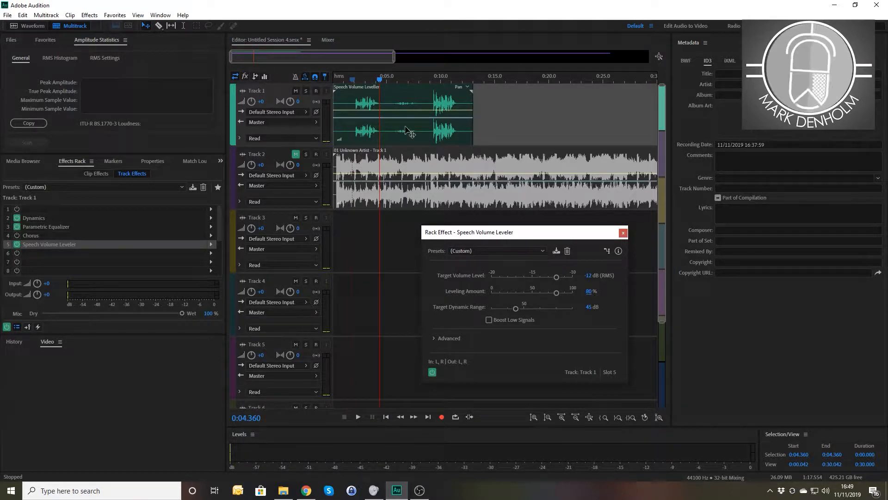
left_click(345, 79)
key("space")
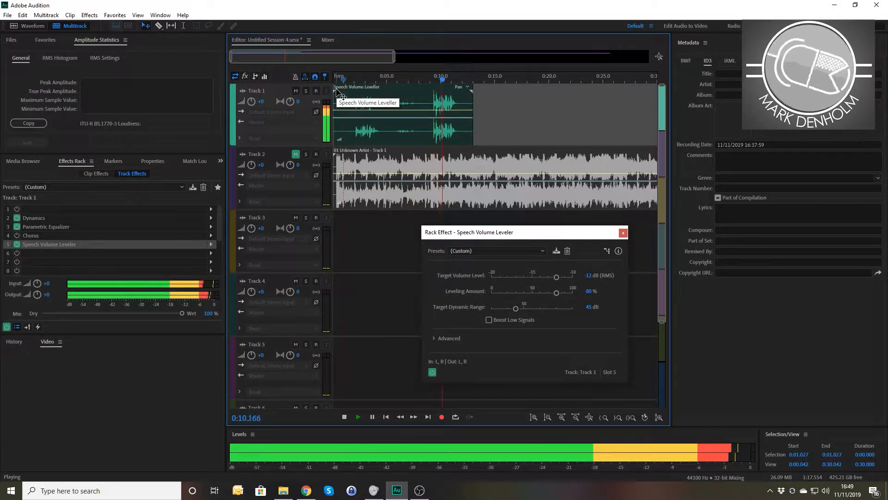
key("space")
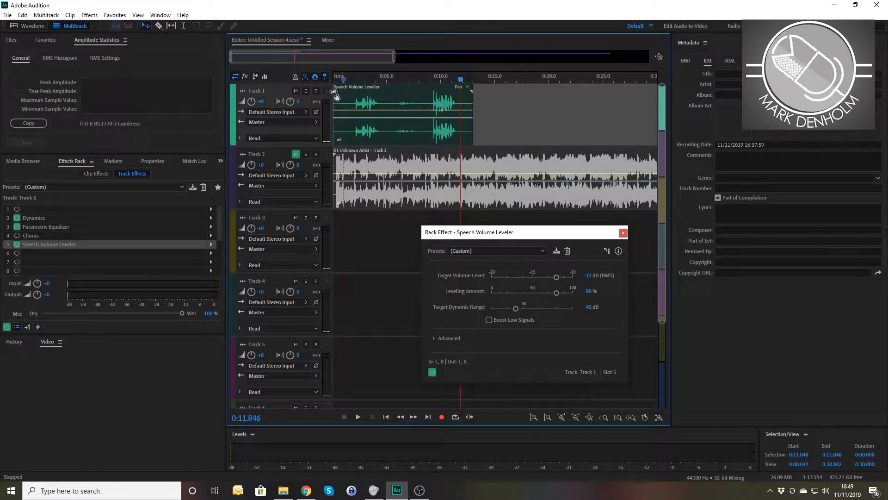
Switch off Dynamics on Track 1 and briefly play the clip's quiet opening from about 0.5 seconds.
left_click(19, 218)
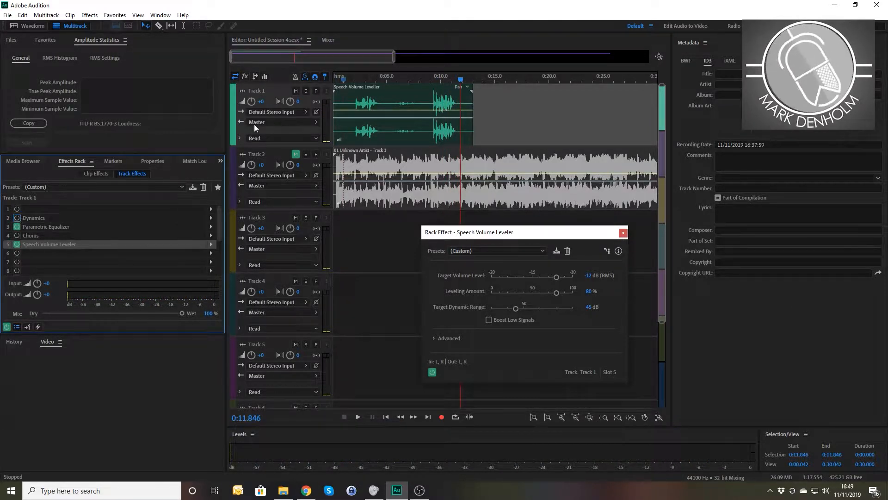
left_click(339, 83)
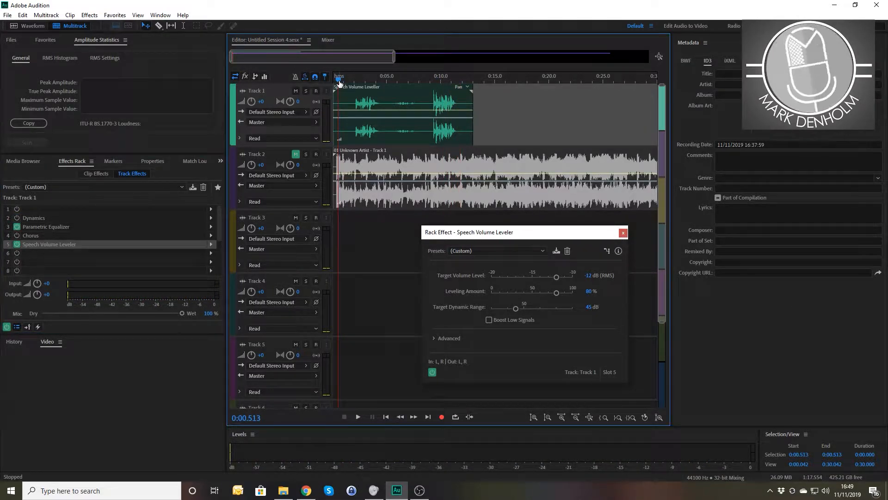
key("space")
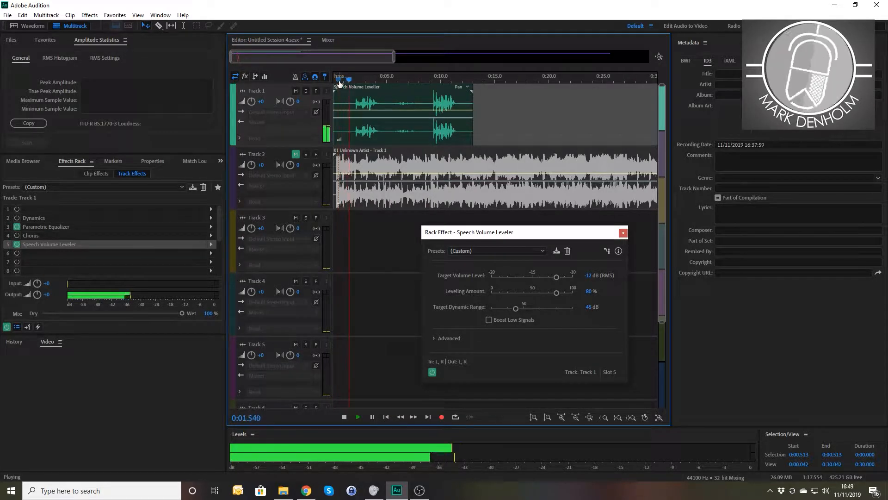
key("space")
Set the Leveling Amount to 60% and play the opening from the session start until about 1.8 seconds.
left_click(333, 82)
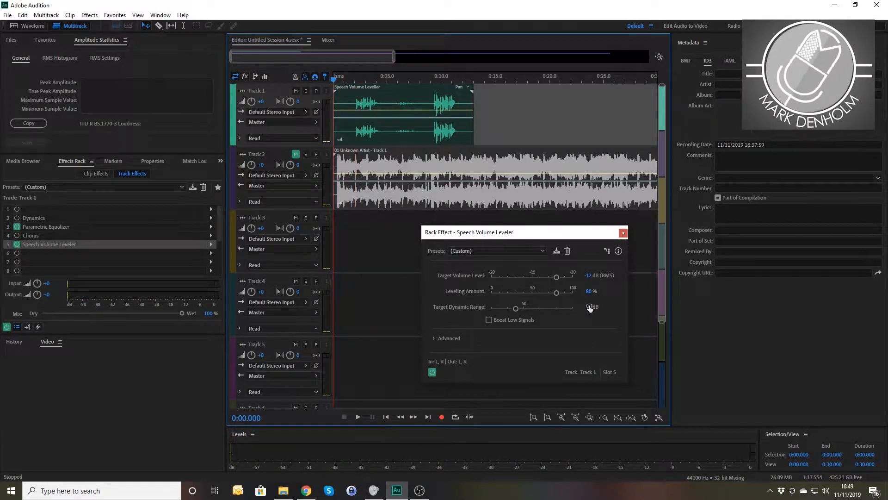
left_click(592, 293)
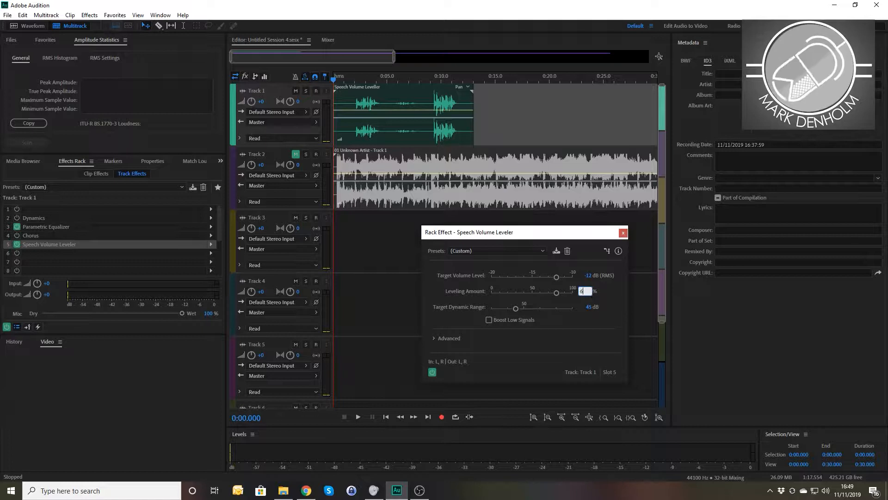
type("60")
key("Return")
key("space")
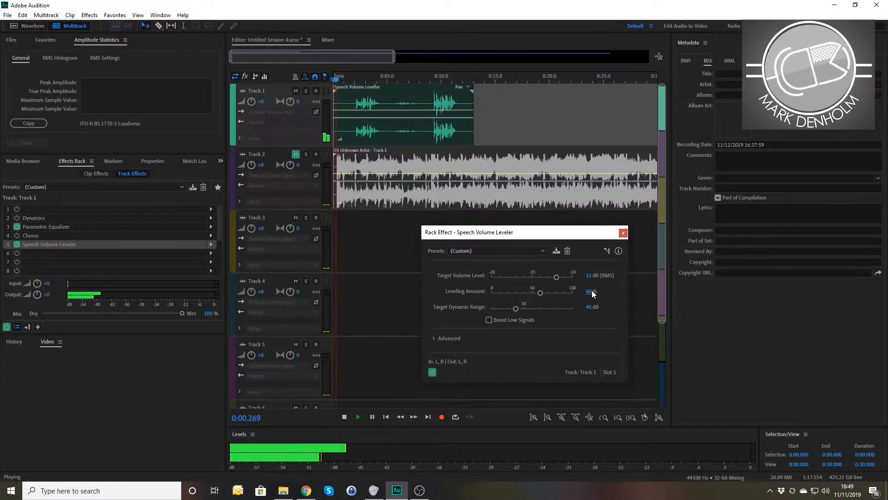
key("space")
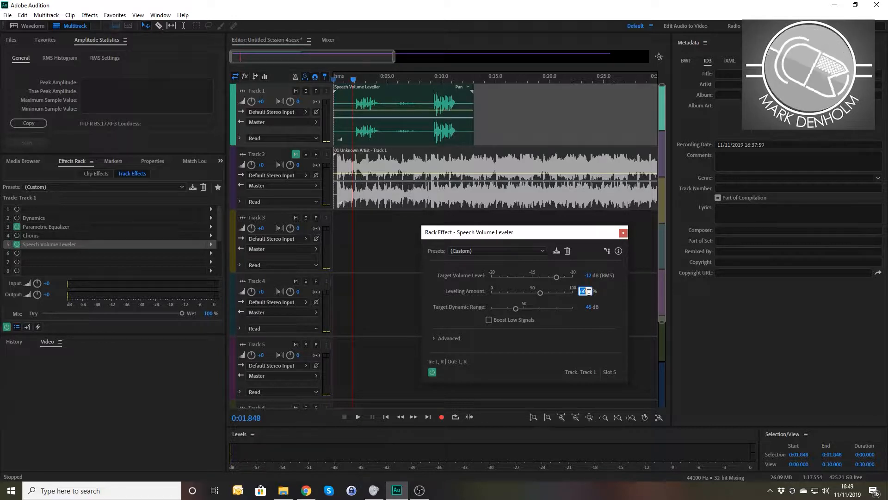
Set the Speech Volume Leveler's Leveling Amount to 40%.
type("40")
key("Return")
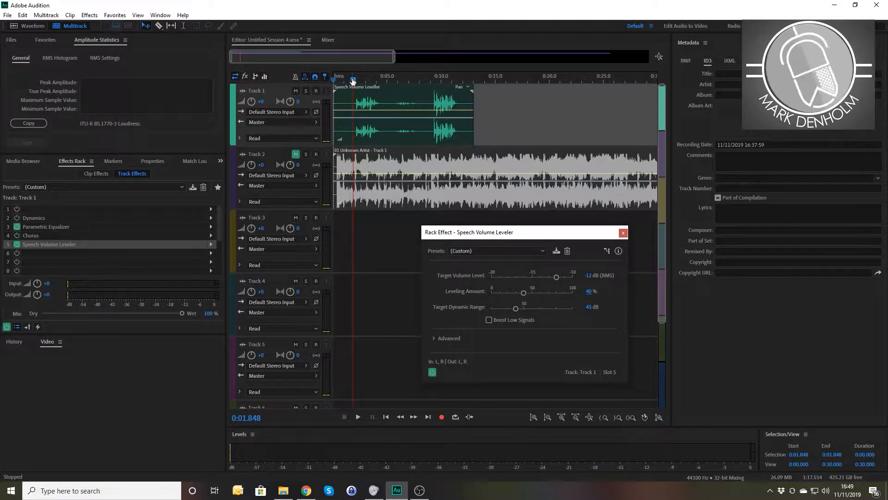
Play the clip briefly from about 1.8 seconds, and again from the session start until about 4.7 seconds.
key("space")
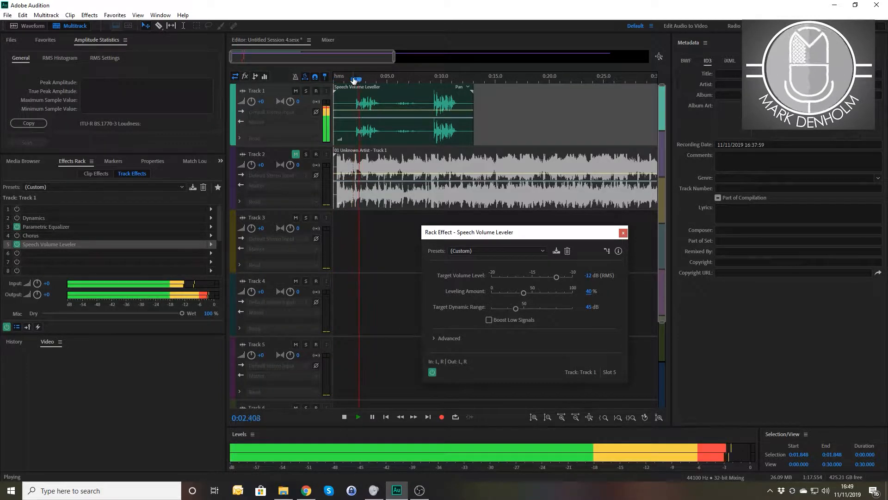
key("space")
left_click_drag(353, 81, 325, 77)
key("space")
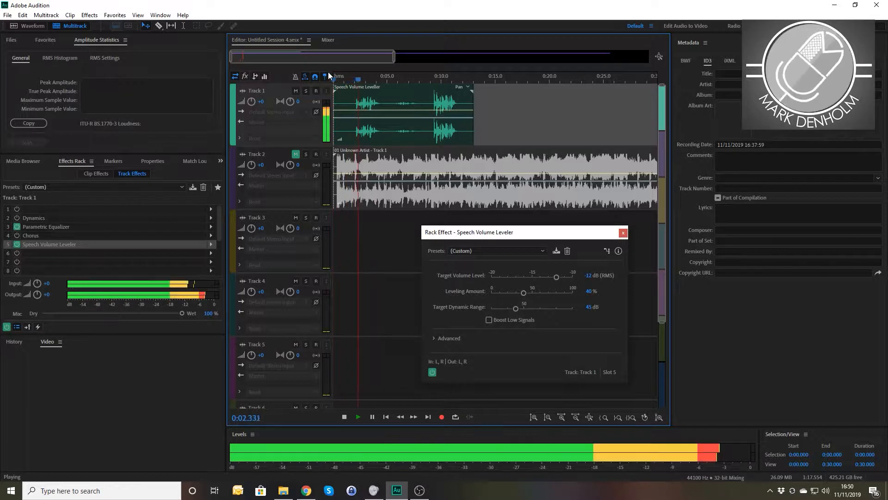
key("space")
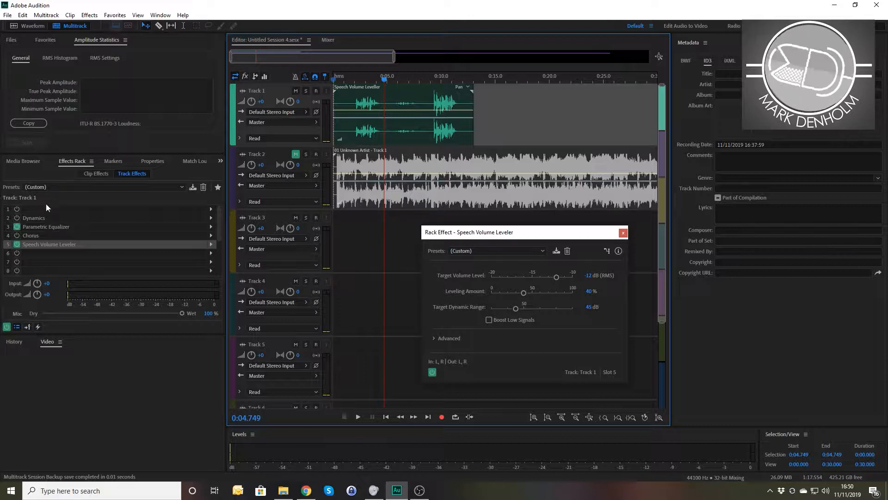
Switch Dynamics back on for Track 1 and play the clip from about 1.5 to 11.8 seconds.
left_click(17, 223)
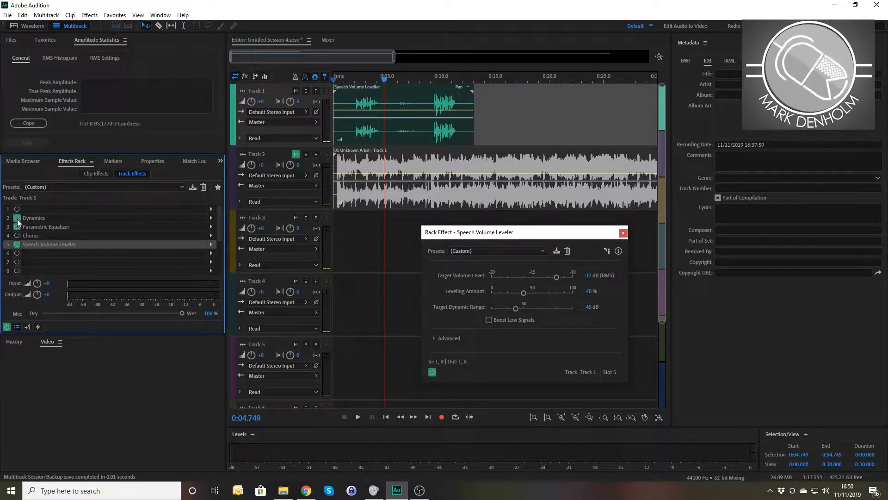
left_click(18, 220)
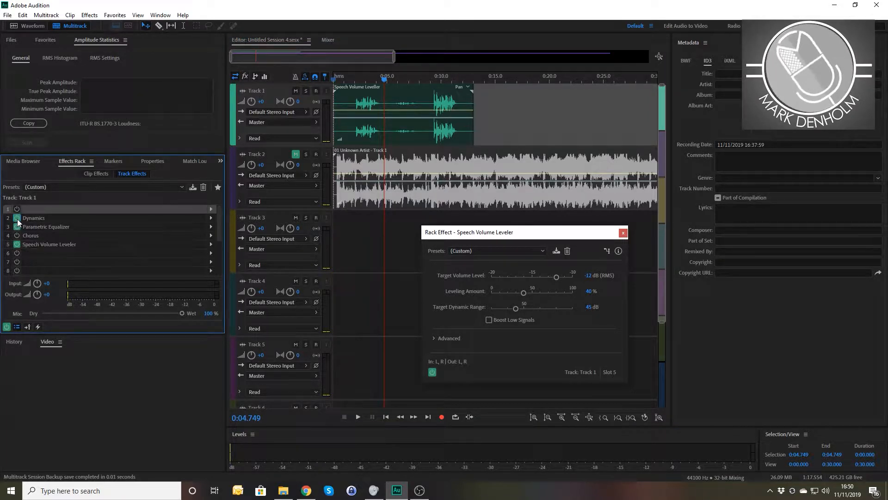
left_click(349, 80)
key("space")
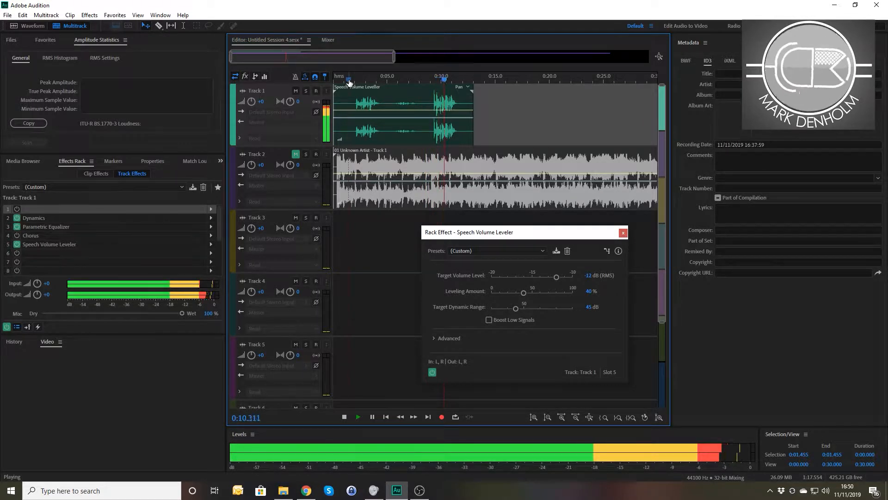
key("space")
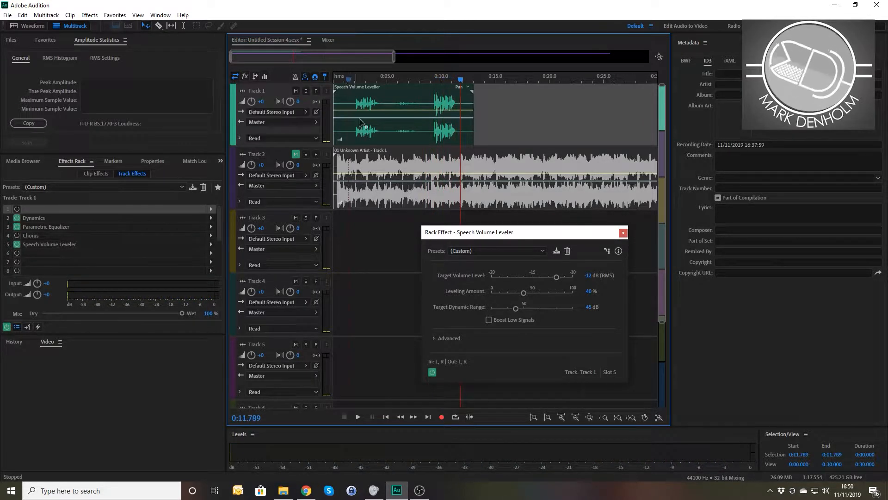
Play the clip's quiet middle passage from about 5.9 to 8 seconds.
left_click(397, 80)
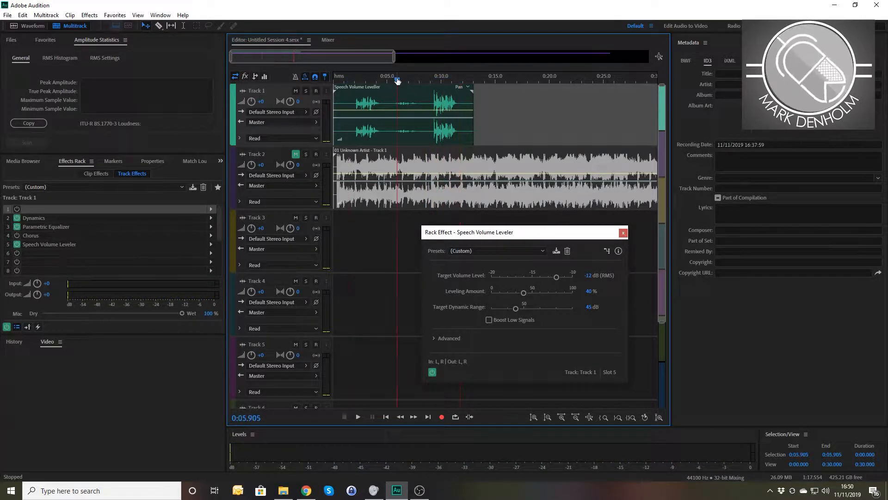
key("space")
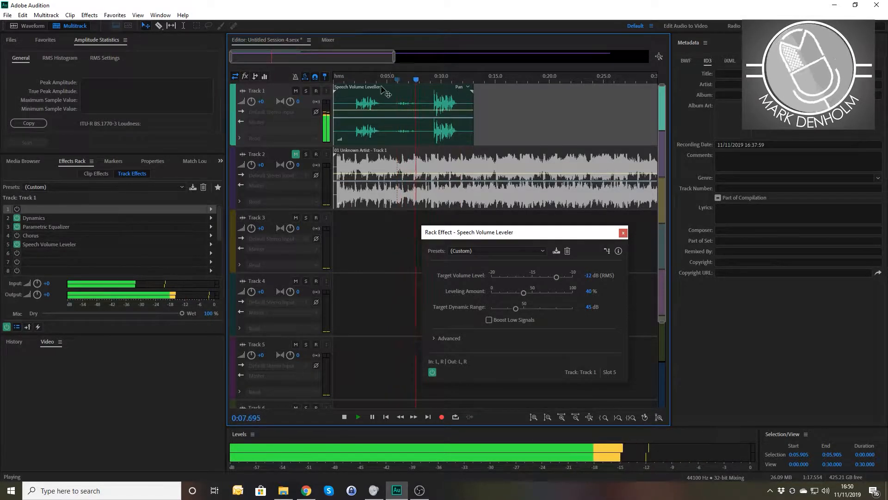
key("space")
Set the Speech Volume Leveler's Leveling Amount to 100% and play the quiet middle passage from about 5.4 to 8.4 seconds.
left_click(587, 290)
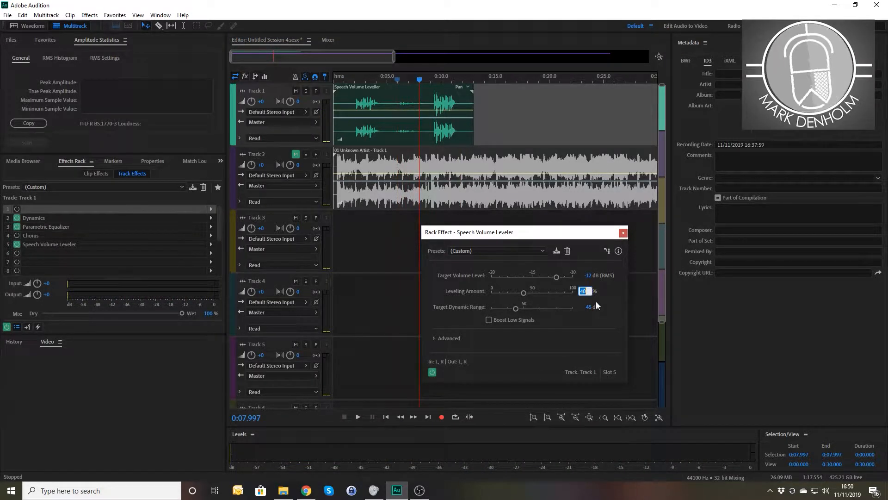
type("100")
key("Return")
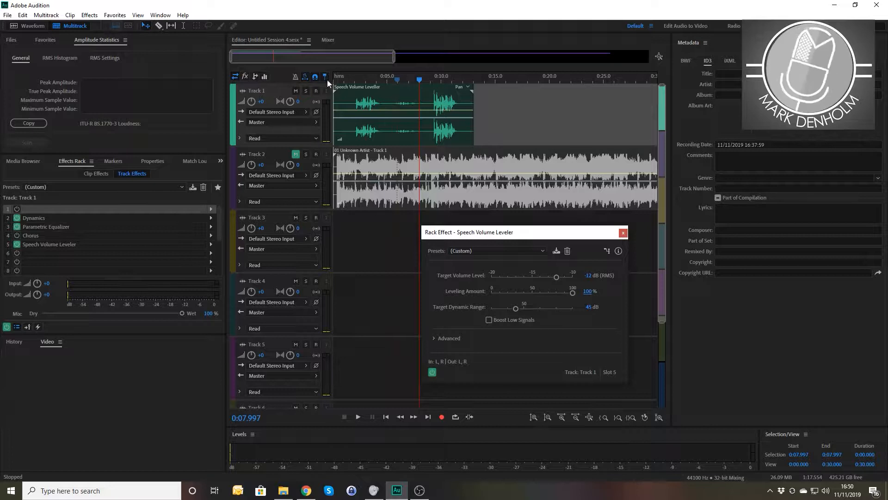
left_click(342, 80)
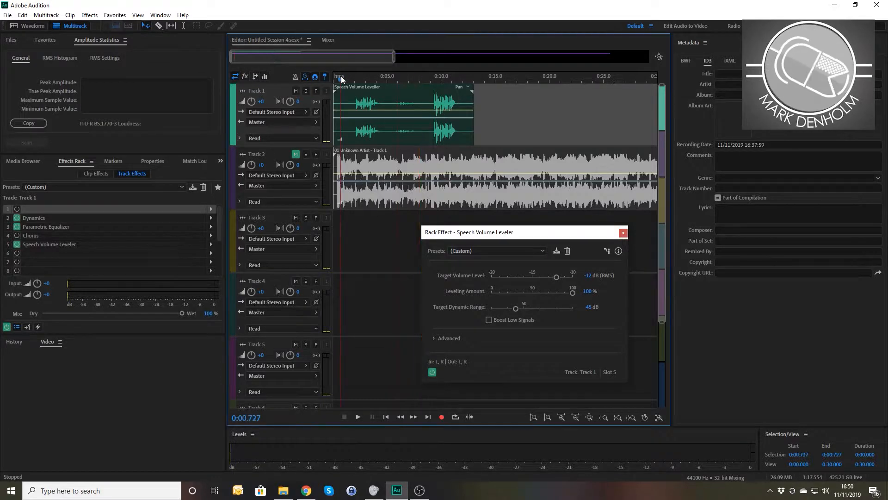
left_click(393, 79)
key("space")
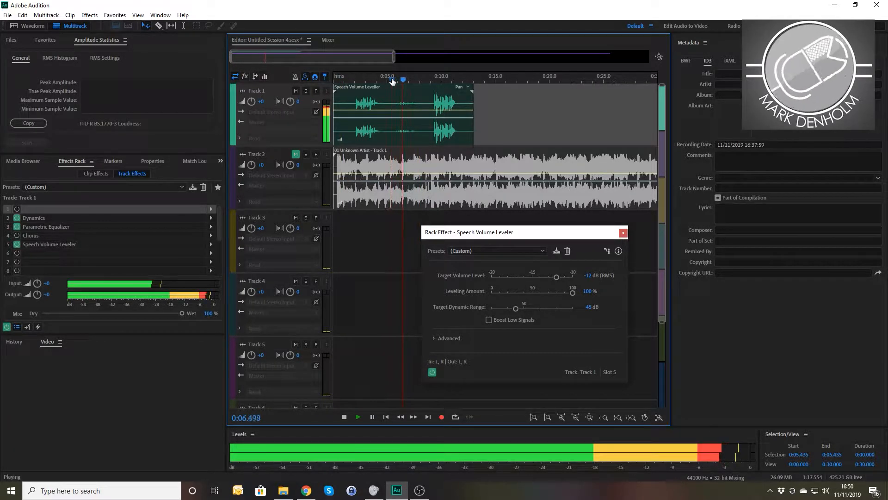
key("space")
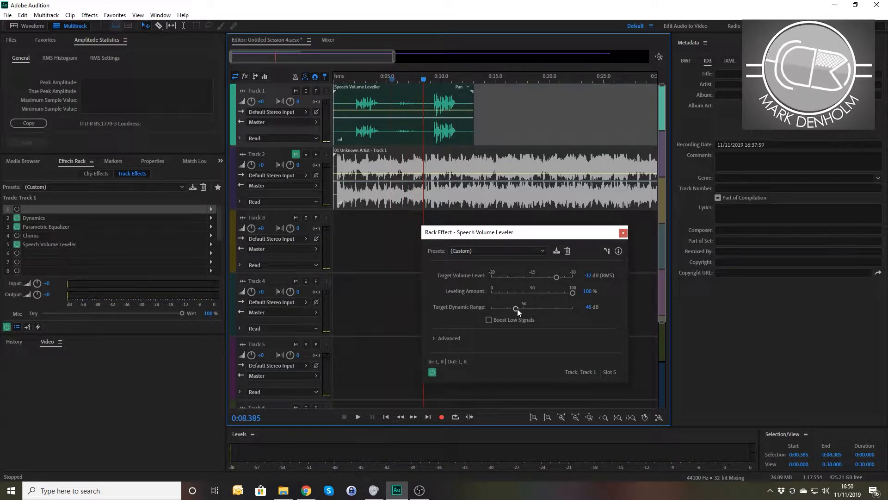
Set the Target Dynamic Range to 80 dB and play the clip from about 1.6 seconds, then replay its quiet middle passage.
left_click_drag(517, 309, 593, 305)
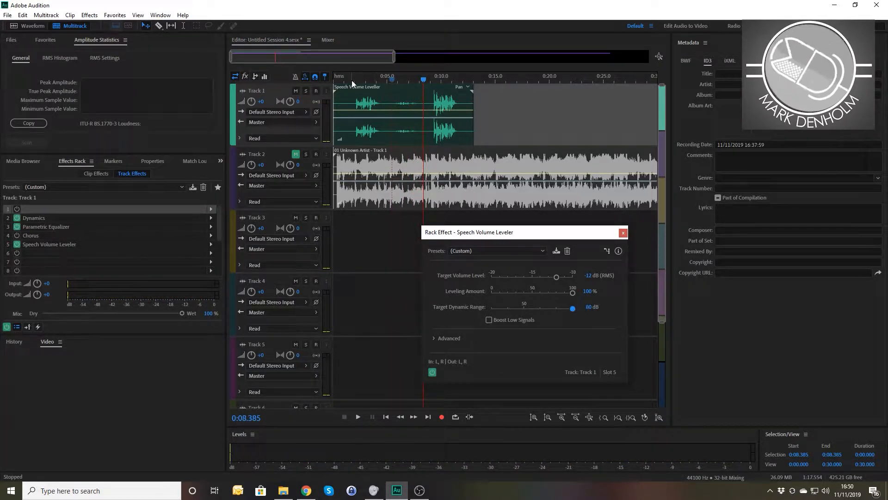
key("space")
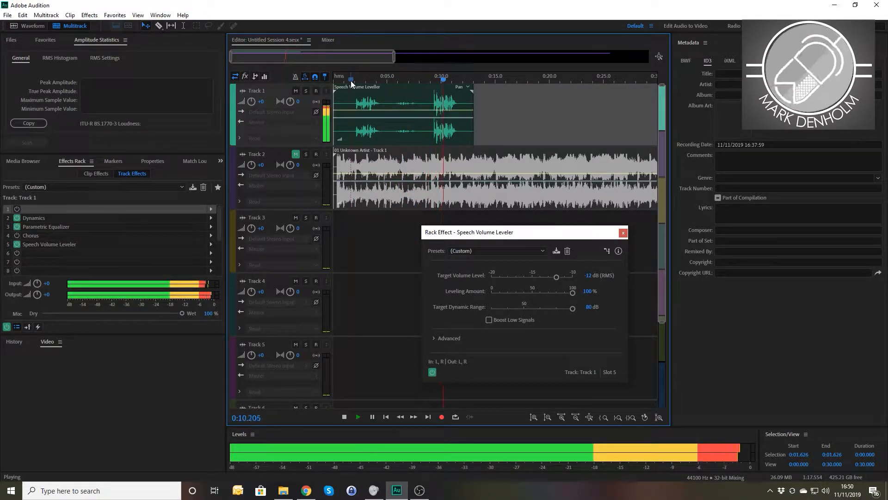
key("space")
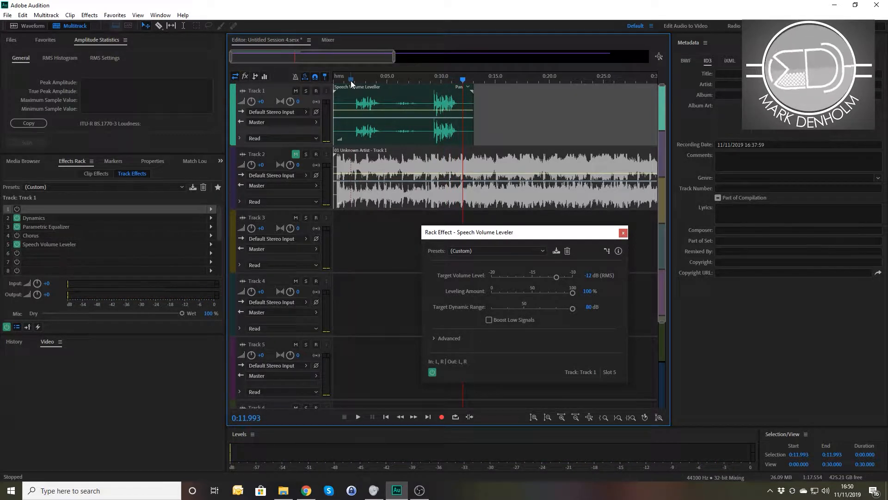
left_click(395, 79)
key("space")
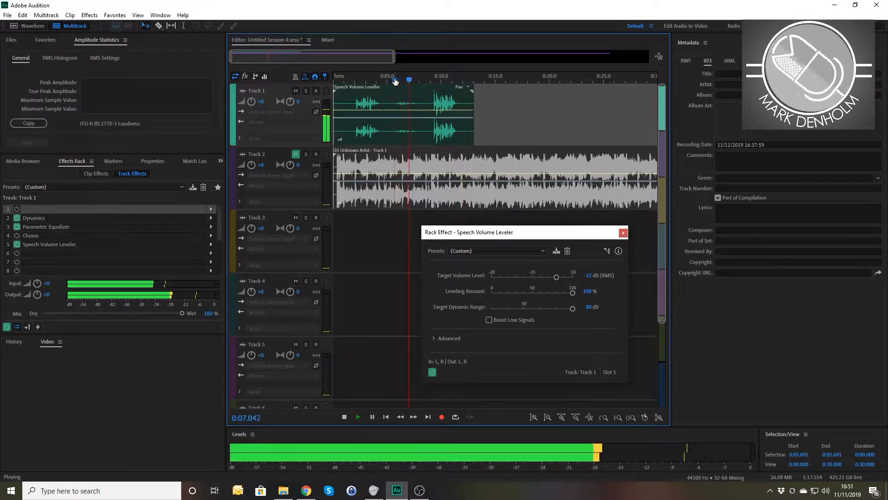
key("space")
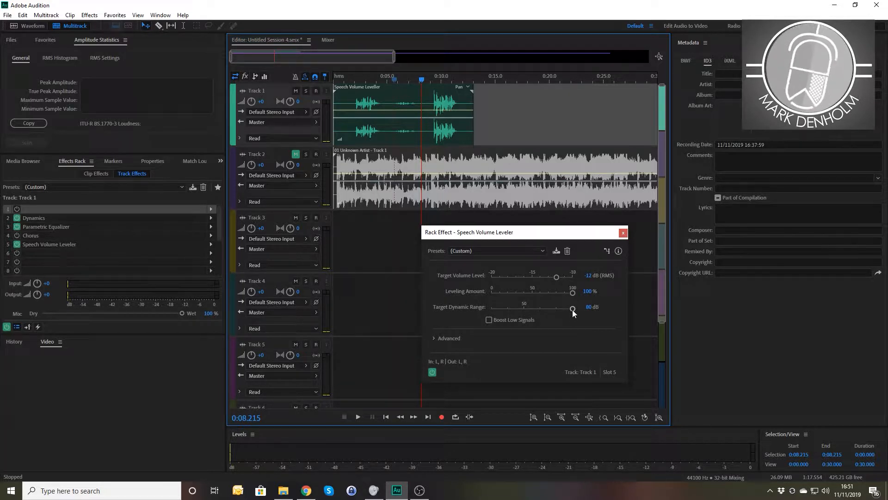
Set the Target Dynamic Range to 30 dB and play the quiet middle passage, then the clip from about 1.8 to 12 seconds.
left_click_drag(573, 308, 459, 302)
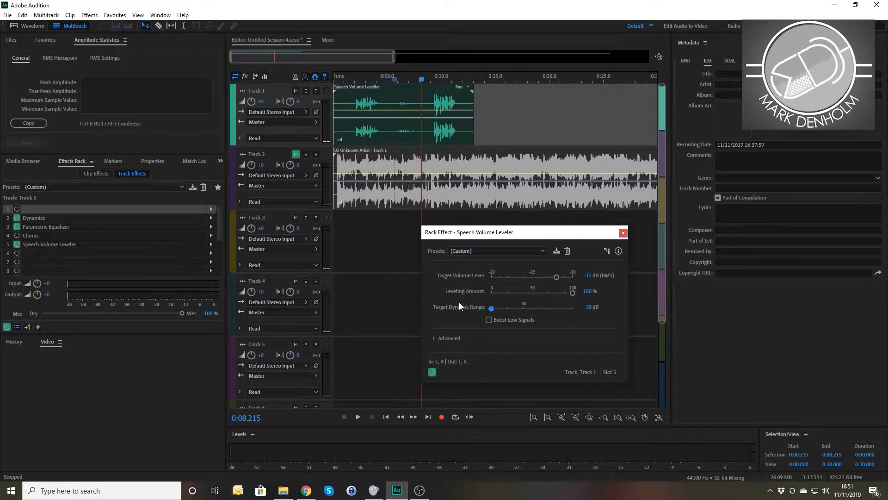
left_click(393, 79)
key("space")
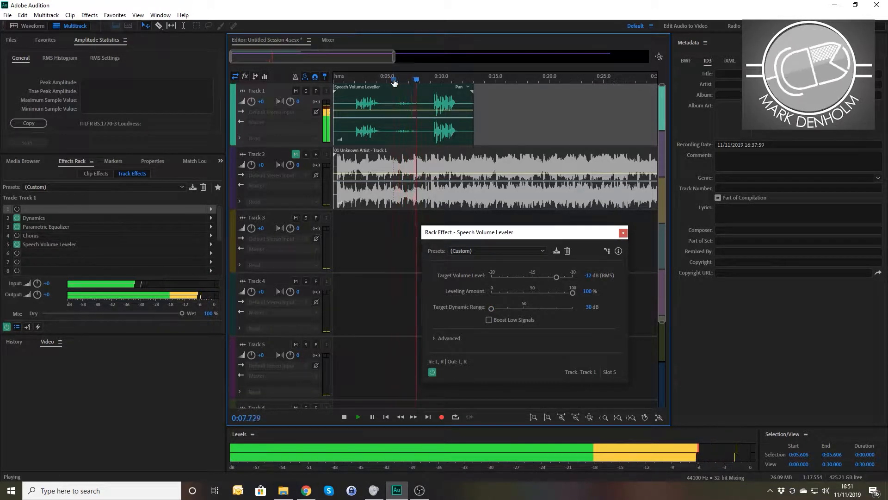
key("space")
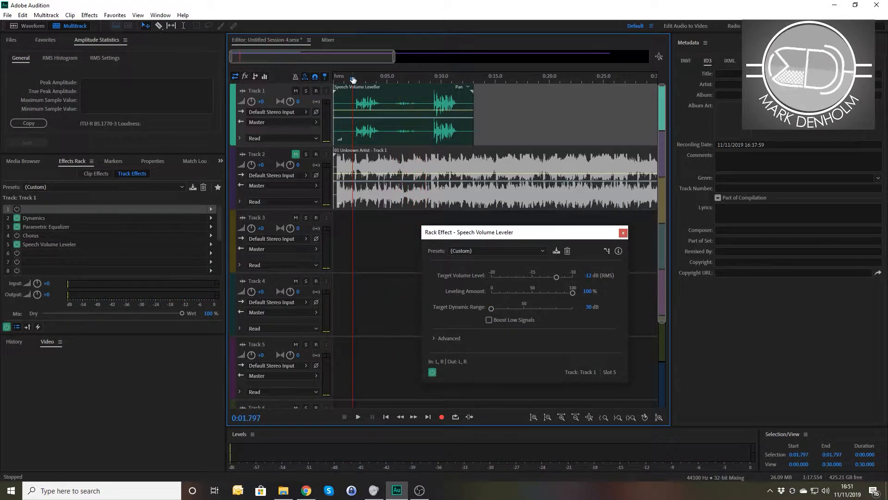
key("space")
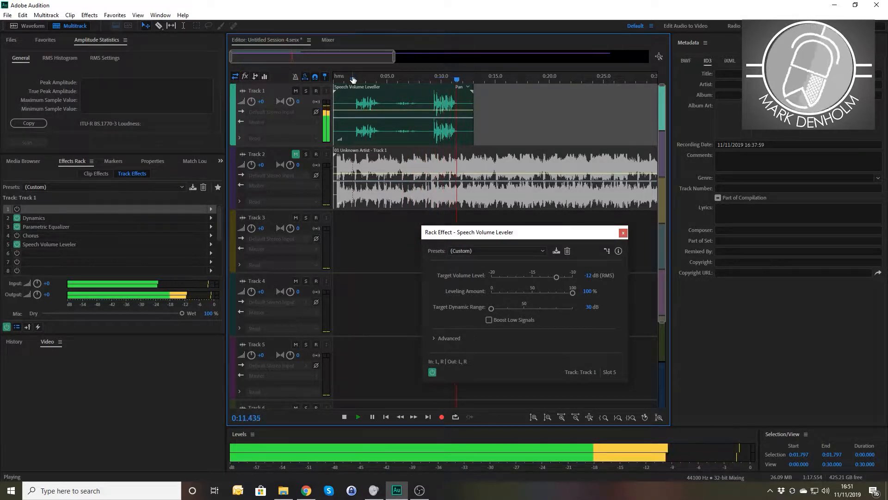
key("space")
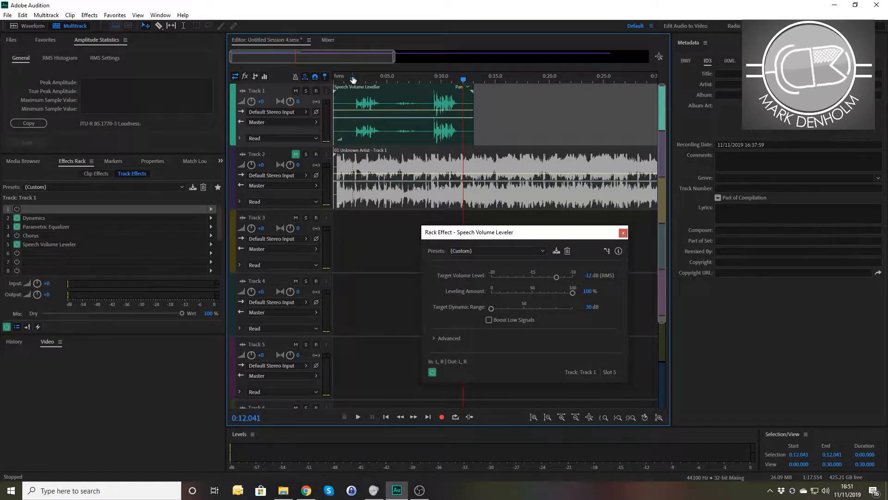
Close the Speech Volume Leveler settings and show Essential Sound in place of Metadata.
left_click(623, 233)
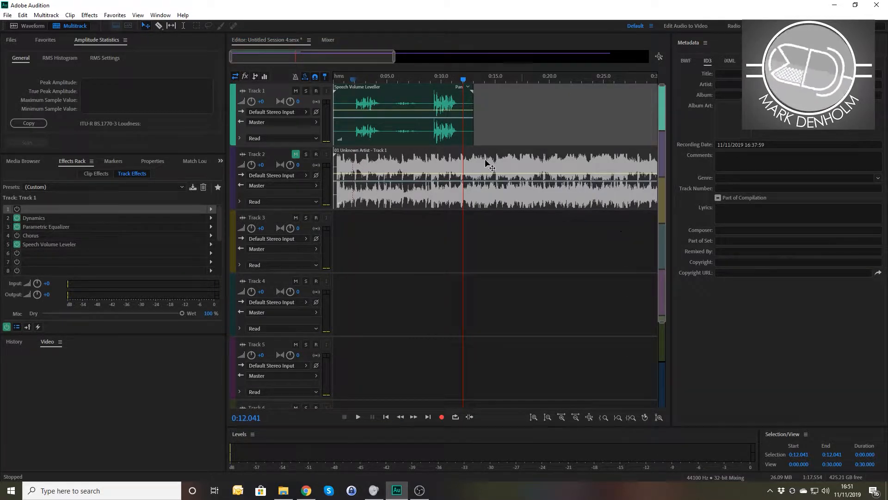
left_click(158, 16)
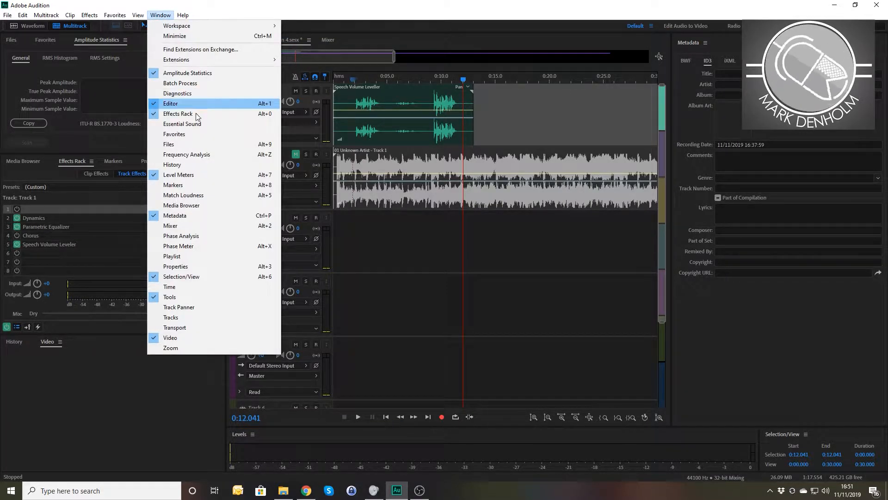
left_click(176, 215)
left_click(159, 15)
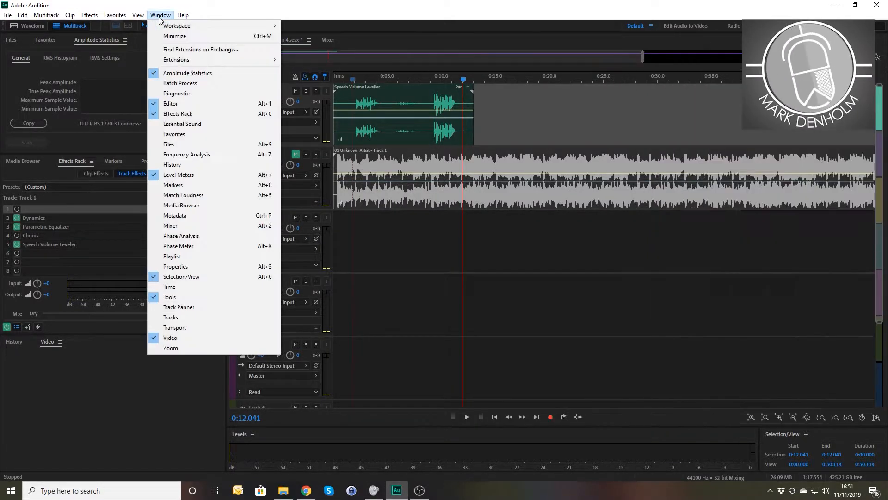
left_click(187, 125)
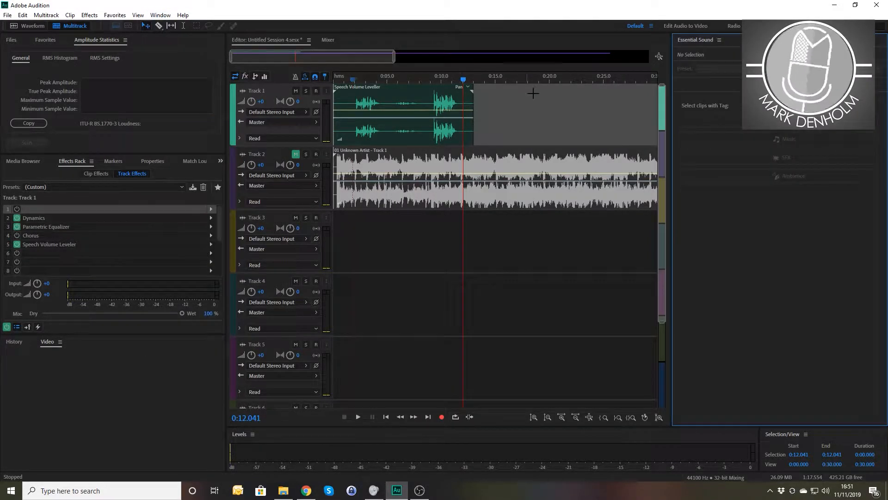
Unmute the music on Track 2 and tag the speech clip on Track 1 as Dialogue.
left_click(342, 102)
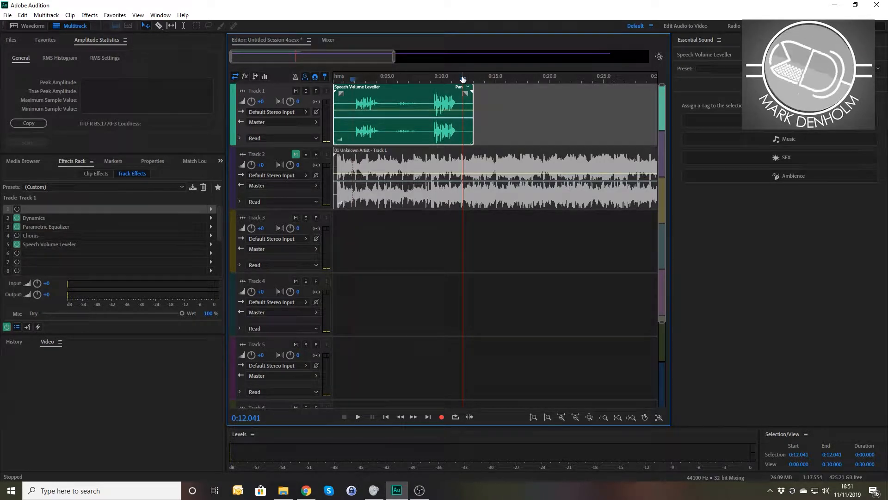
left_click_drag(464, 83, 345, 89)
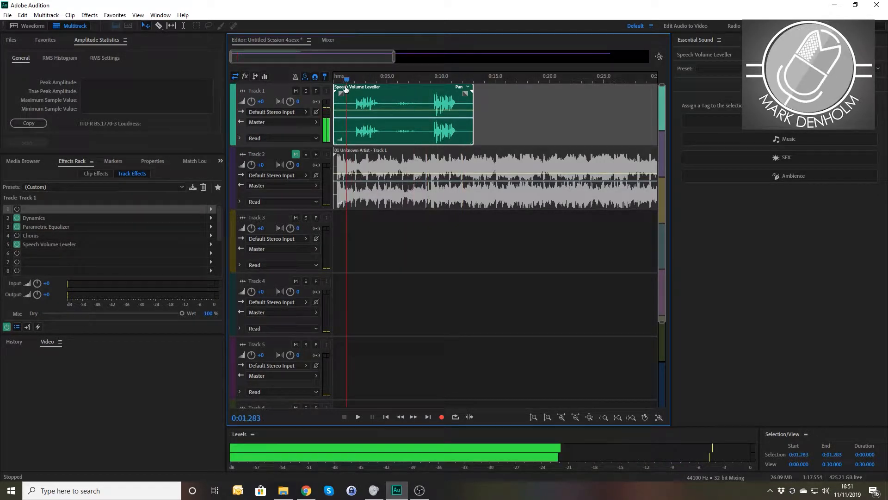
left_click(296, 153)
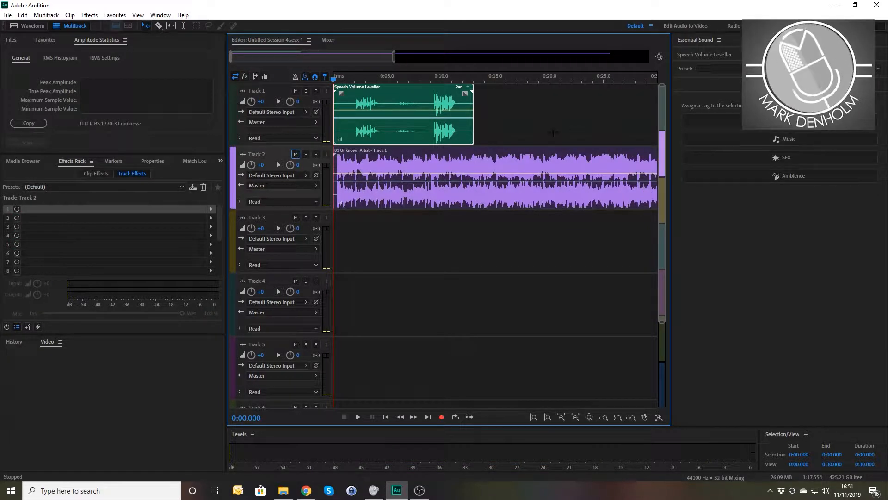
left_click(394, 101)
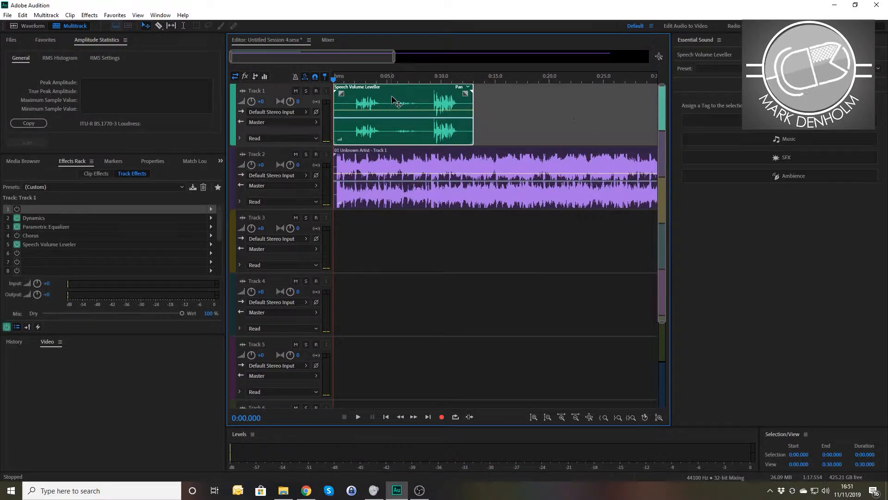
left_click(788, 122)
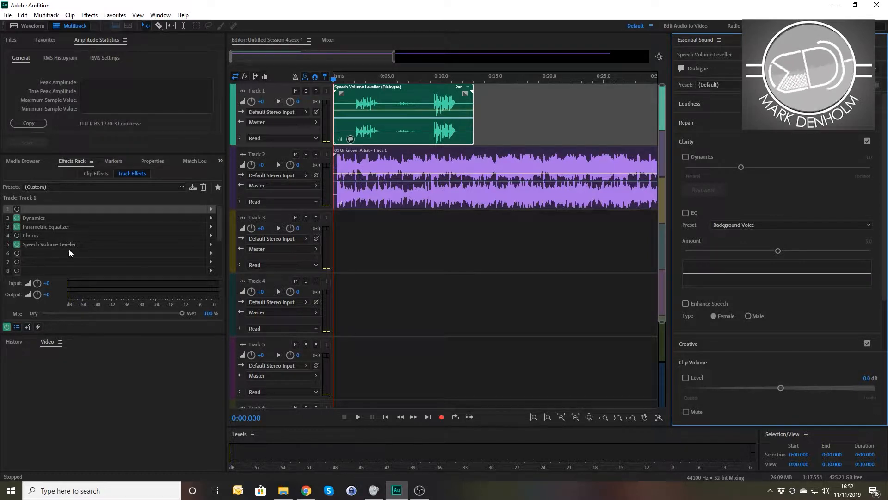
Tag the music clip on Track 2 as Music and enable Ducking for it.
left_click(349, 158)
left_click(777, 138)
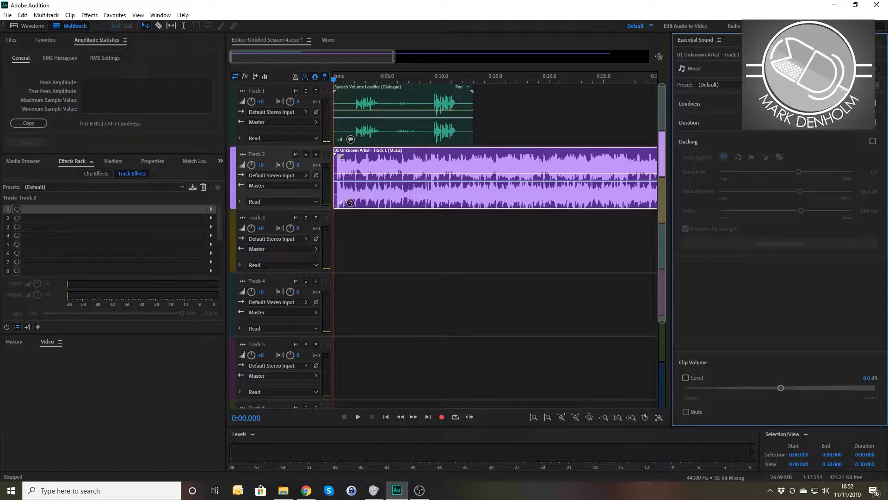
left_click(873, 141)
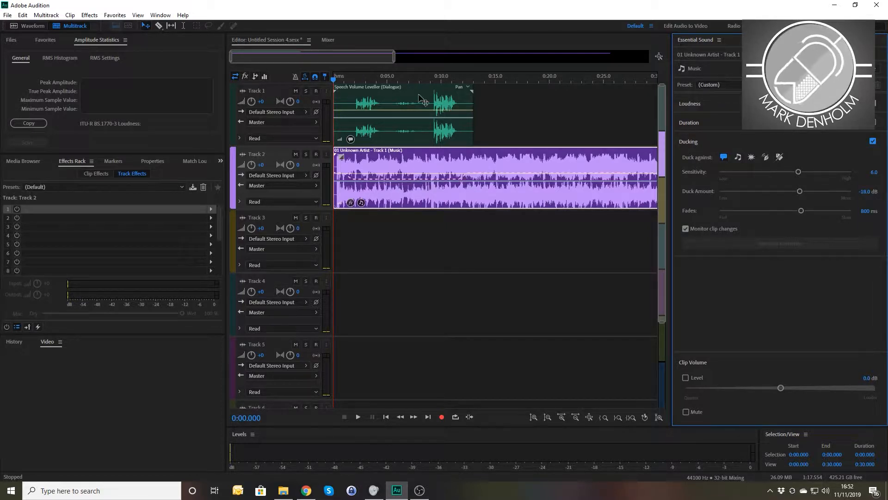
Play the ducked mix from about 1.4 to 13.4 seconds.
left_click(349, 80)
key("space")
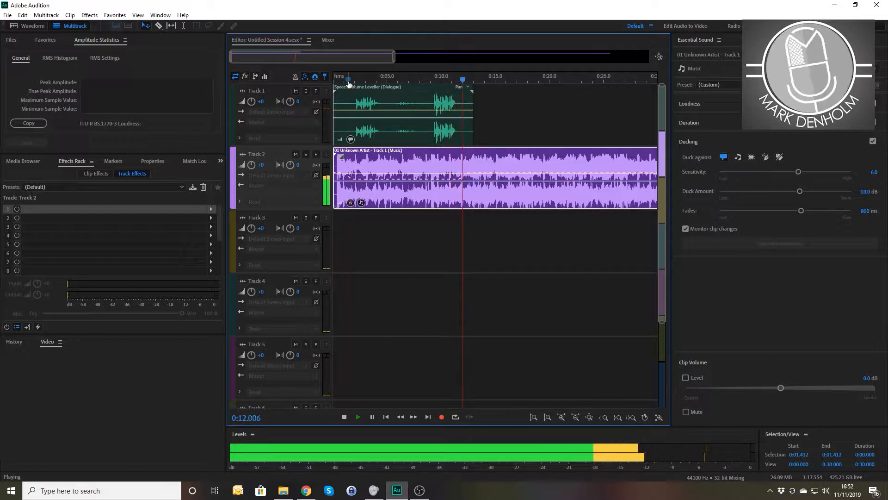
key("space")
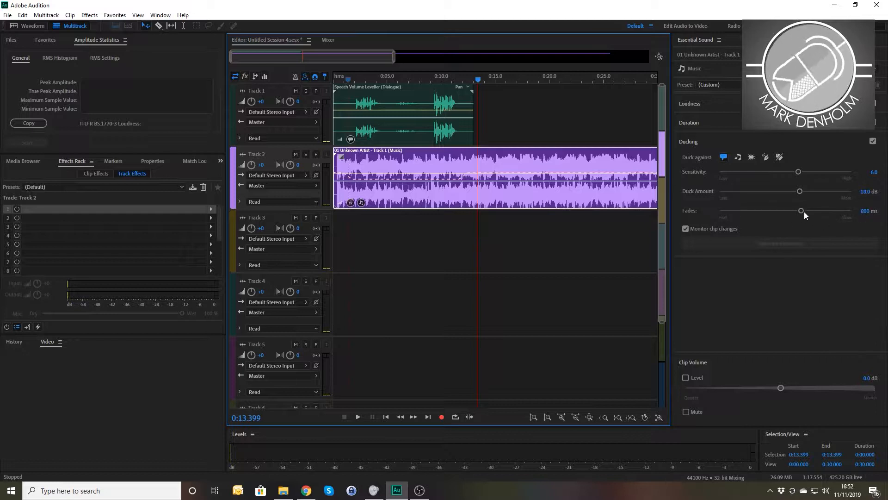
Set the music clip's ducking Fades to about 151 ms and play the mix from about 8.9 seconds.
left_click_drag(801, 211, 749, 211)
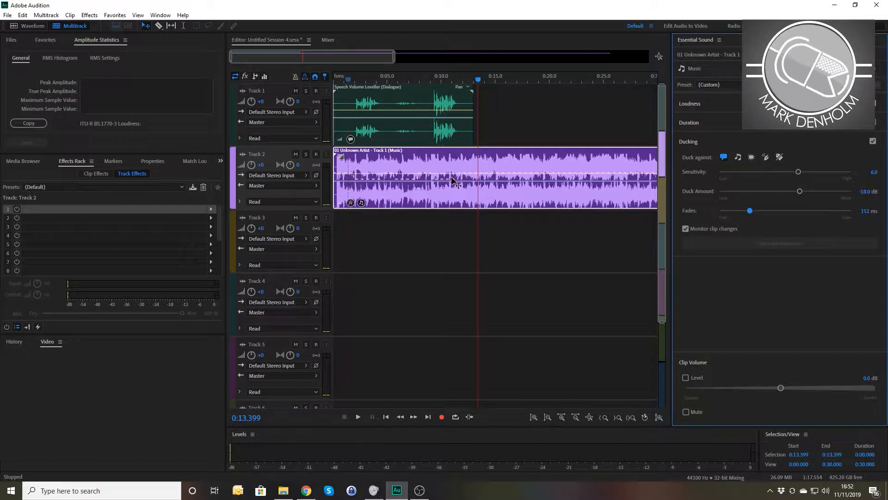
left_click(430, 81)
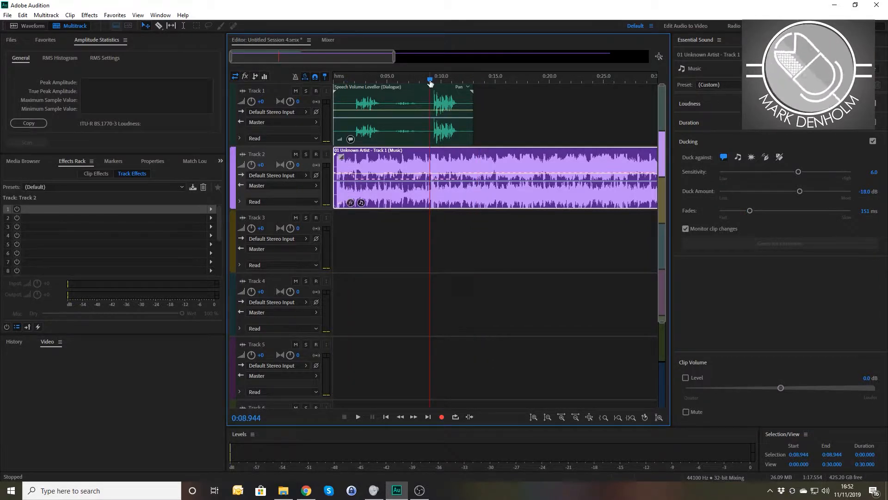
key("space")
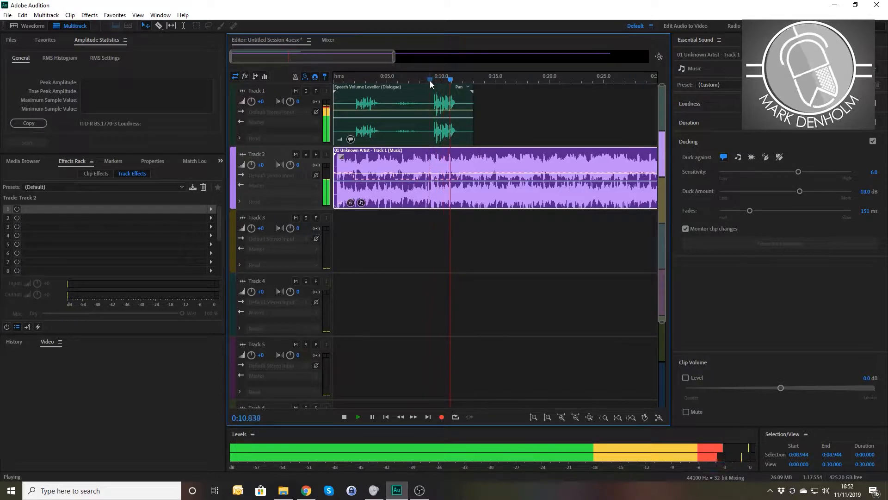
key("space")
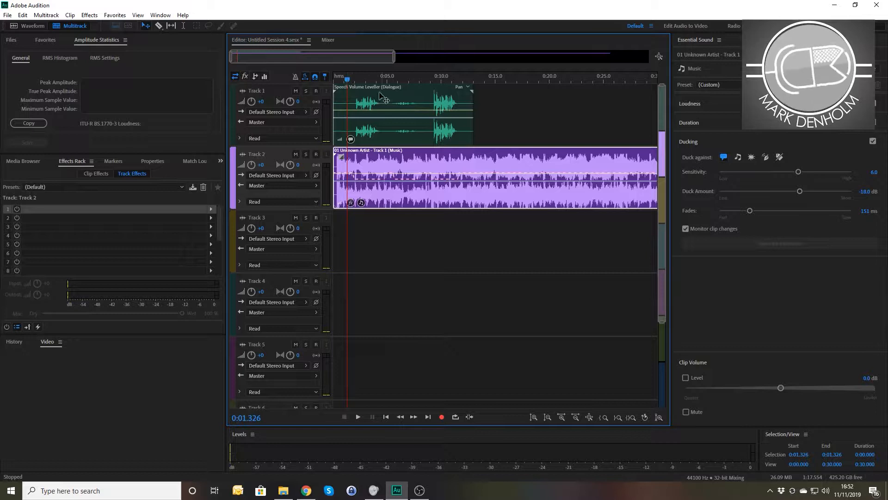
Return the music's ducking Fades to 800 ms for comparison, and finally set them to 150 ms.
left_click(869, 211)
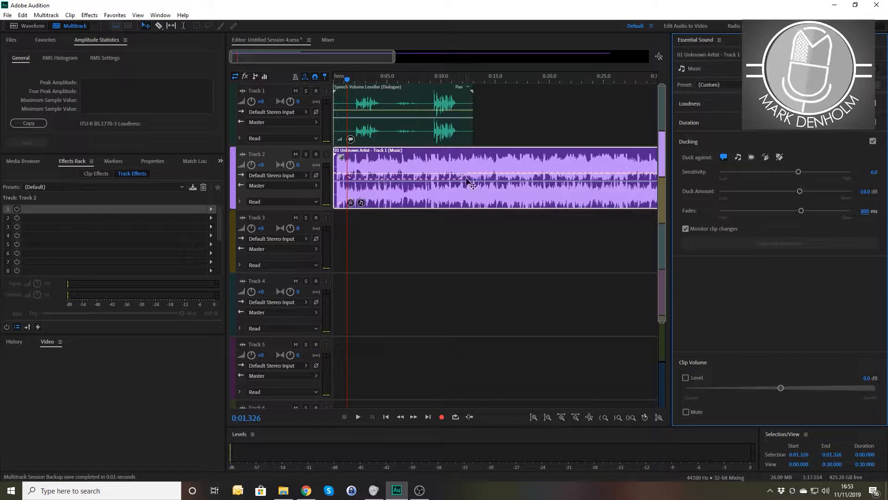
left_click(387, 78)
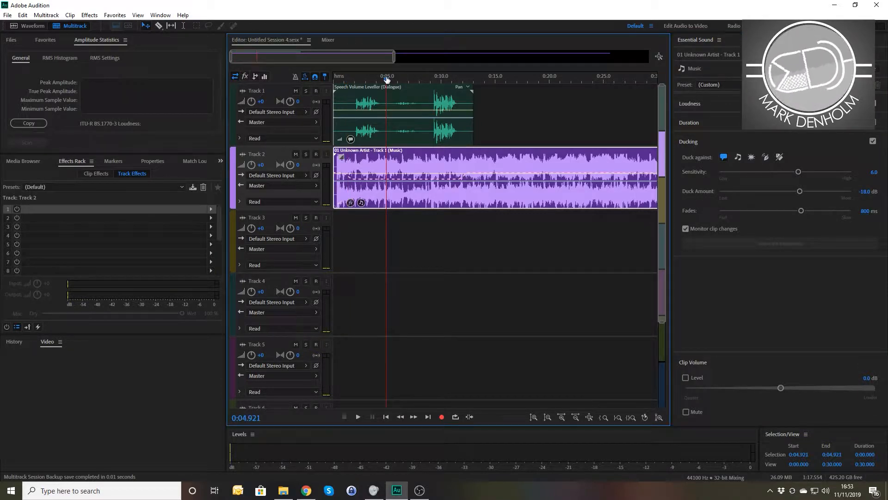
left_click(867, 212)
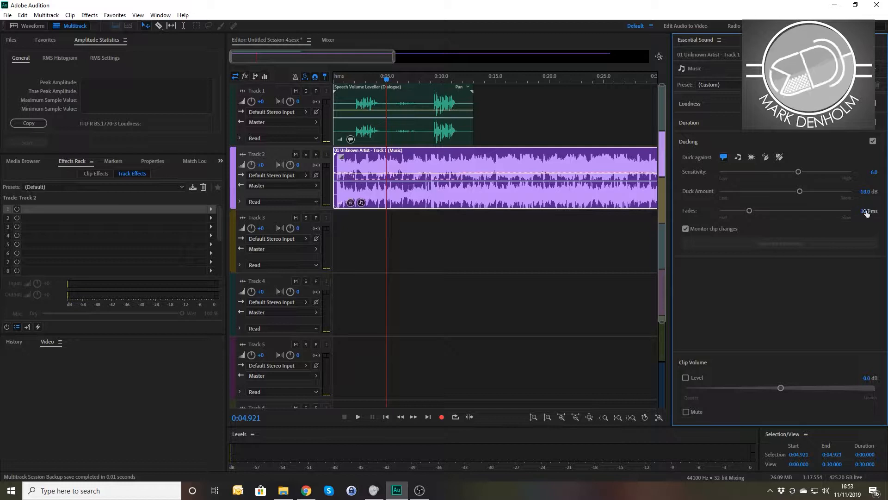
type("150")
key("Return")
Enlarge the tracks to examine the ducking envelope and play the mix from about 1.5 to 13 seconds.
left_click_drag(396, 80, 363, 78)
scroll(266, 167, "up", 3)
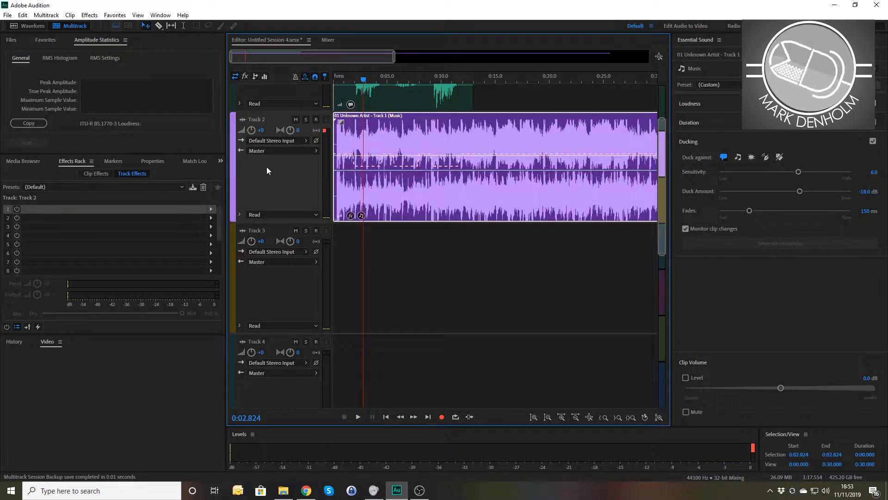
scroll(392, 171, "up", 1)
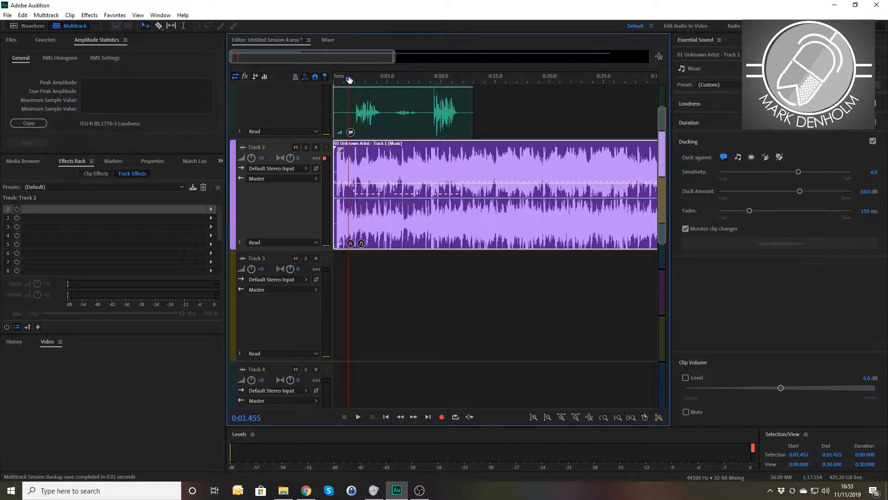
key("space")
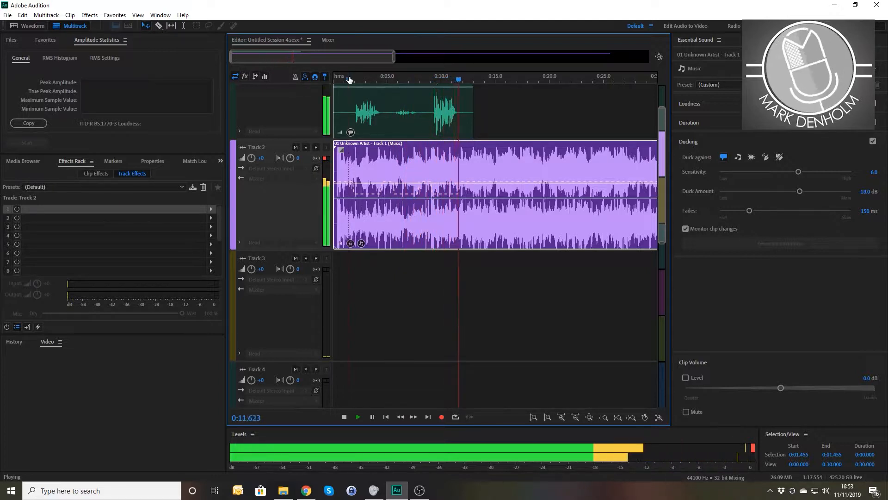
key("space")
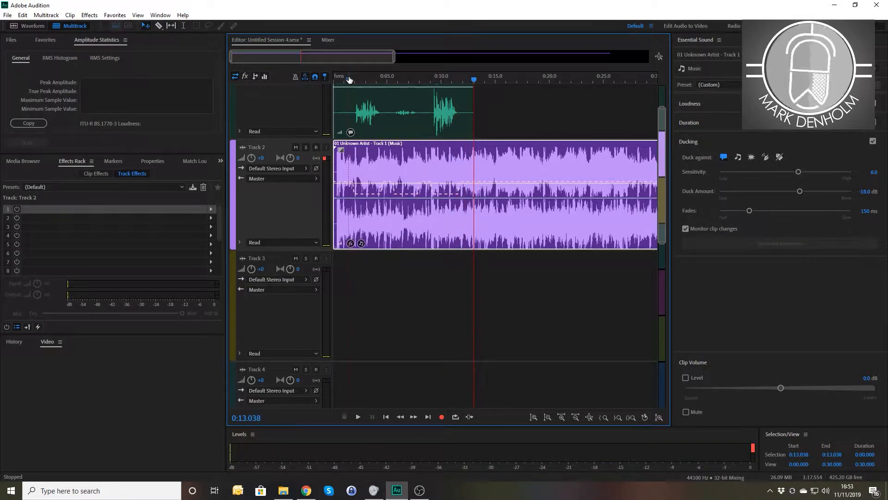
Split the Track 2 music at about 12.9 seconds, just before the speech clip ends, and move the remainder to Track 3.
scroll(376, 79, "up", 9)
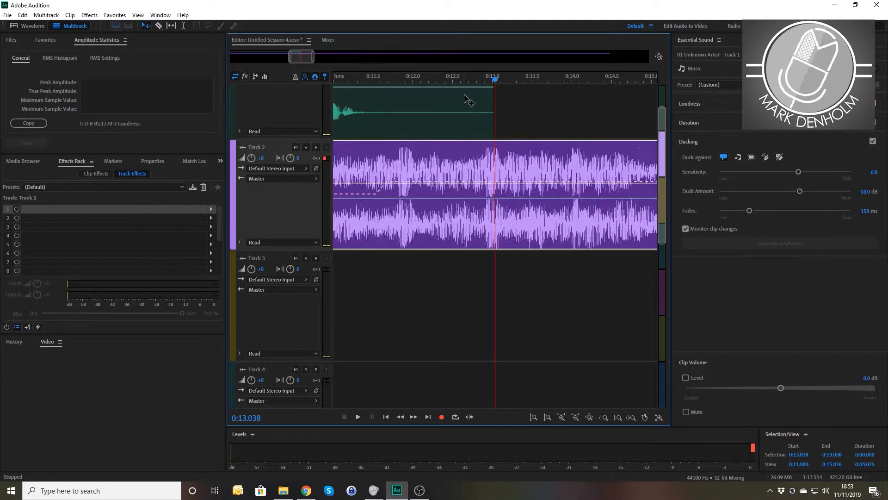
left_click_drag(497, 80, 480, 83)
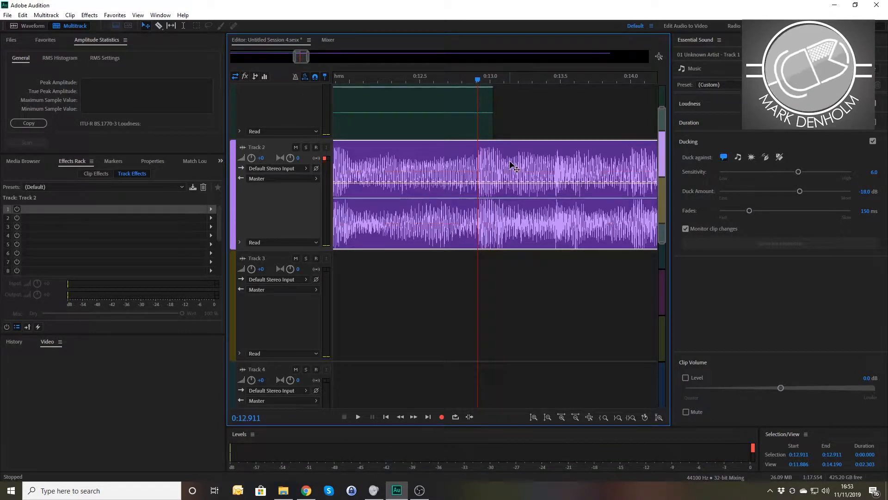
key("ctrl+k")
left_click_drag(512, 171, 485, 277)
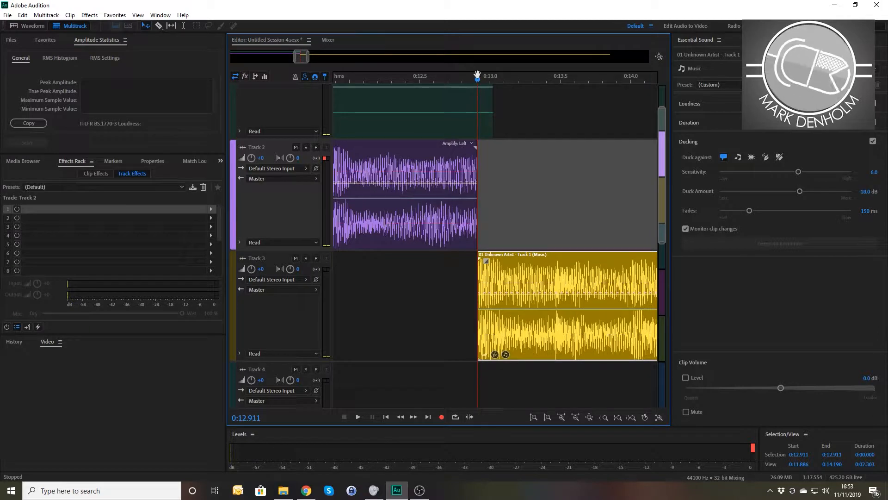
Split the Track 3 music at about 13.08 seconds and delete everything after the split.
left_click_drag(478, 80, 492, 88)
left_click_drag(502, 90, 502, 92)
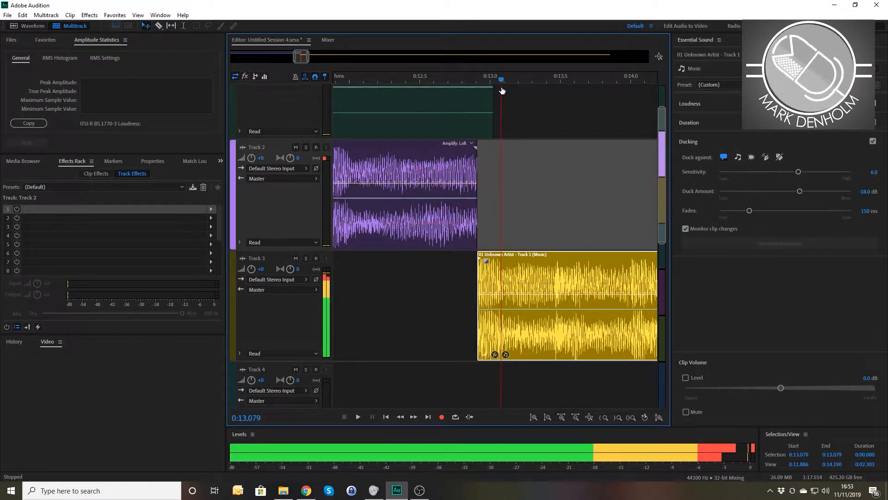
left_click(542, 271)
key("ctrl+k")
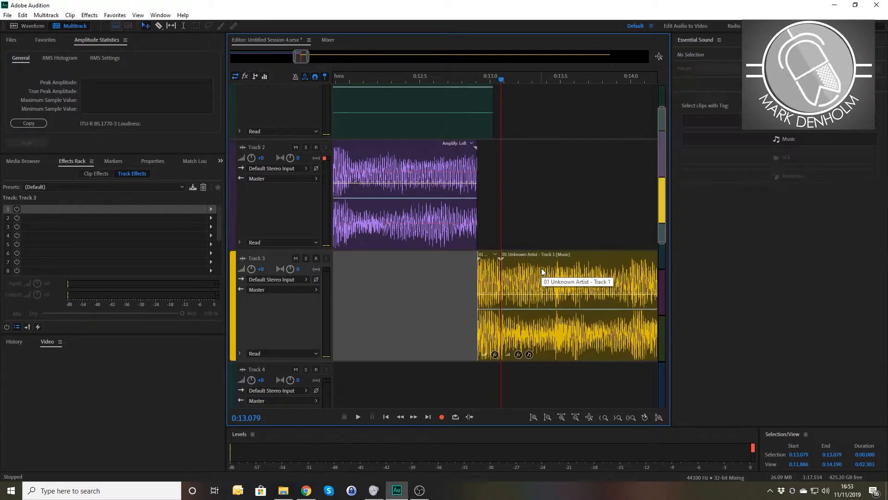
left_click(542, 272)
key("Delete")
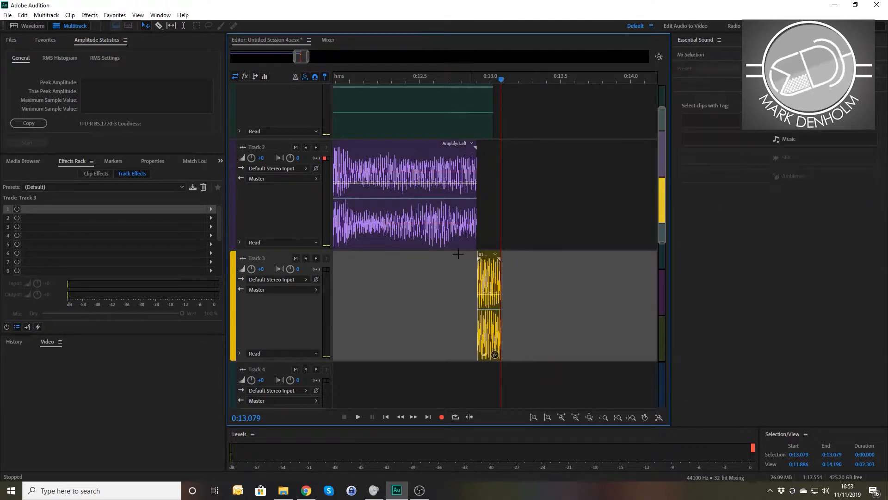
Add a Full Reverb track effect with the Great Hall preset to Track 3 and close its settings.
left_click(211, 209)
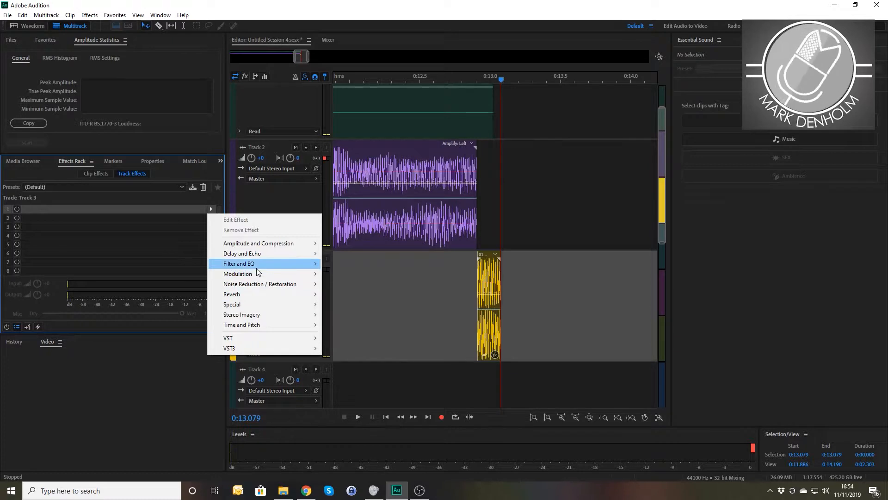
mouse_move(256, 268)
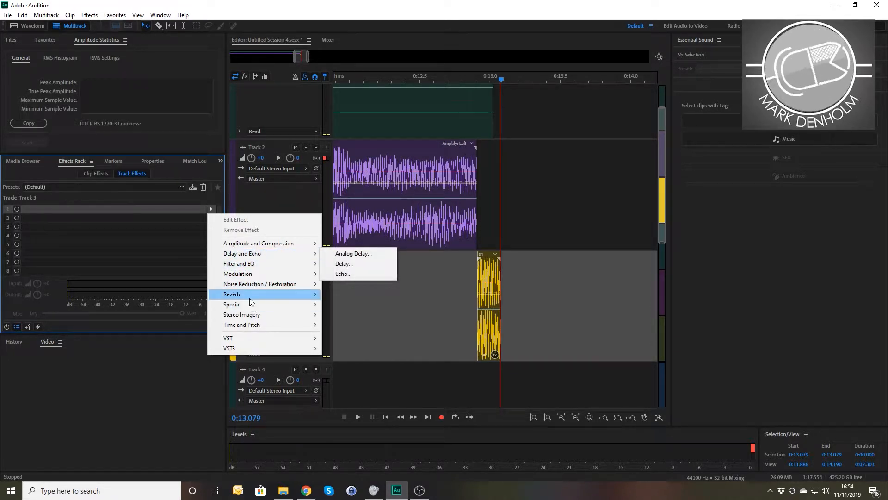
mouse_move(250, 299)
left_click(352, 304)
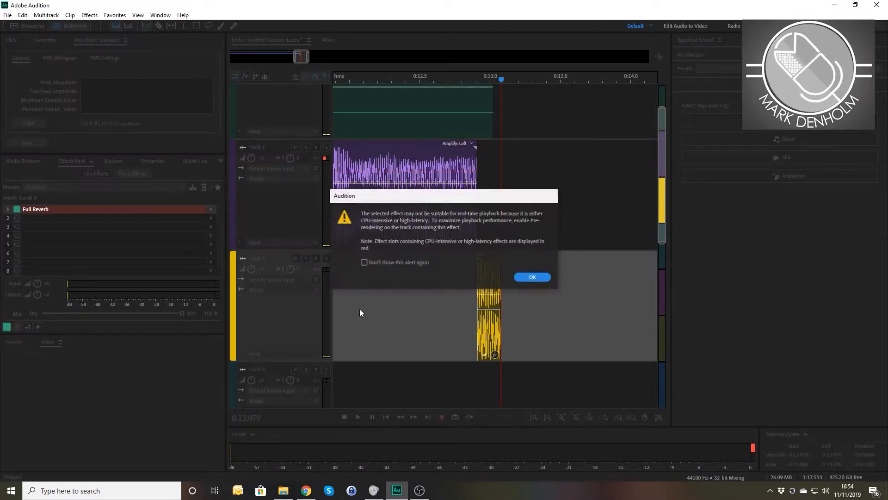
left_click(533, 276)
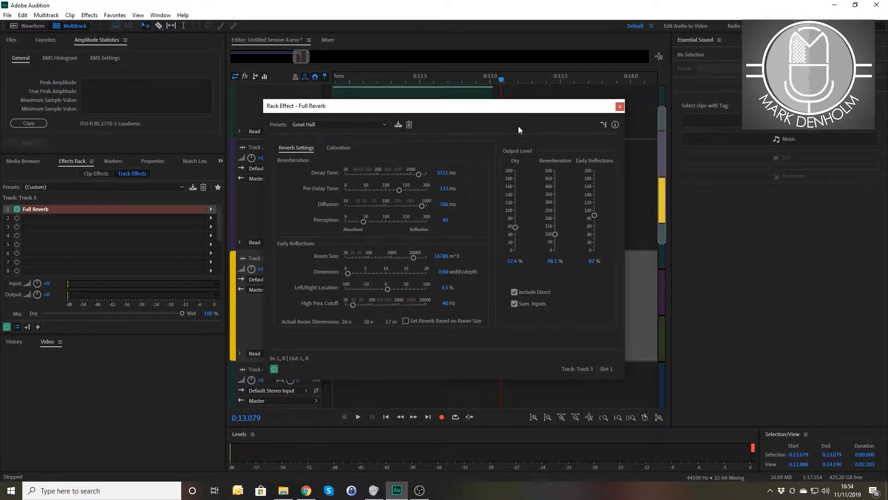
left_click(620, 107)
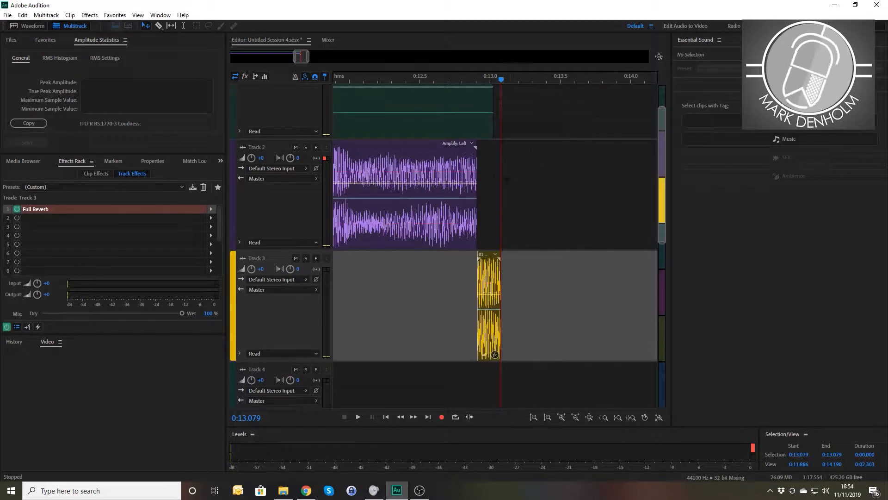
Enable pre-rendering for Track 3's effects, fit the whole session in view and play it from the start.
left_click(38, 327)
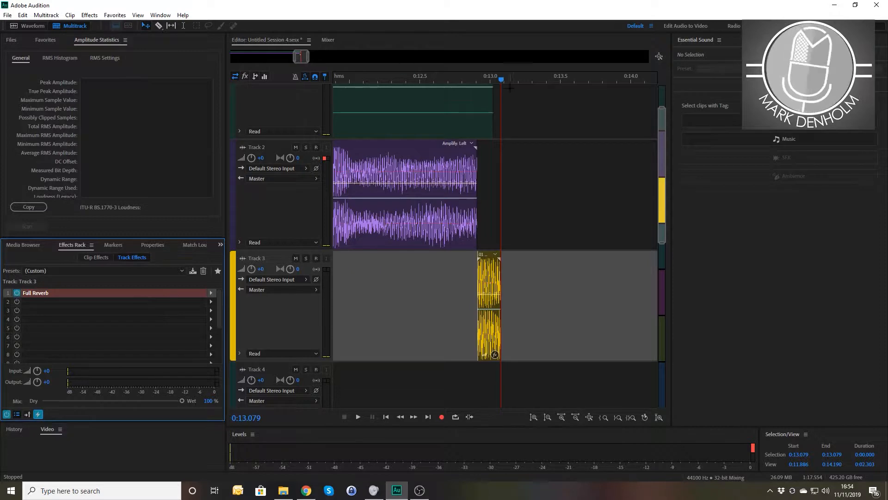
key("Home")
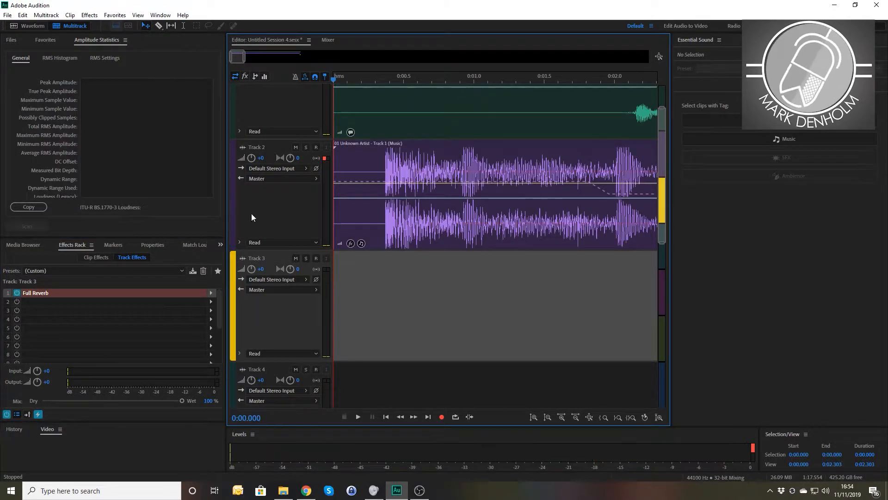
scroll(268, 216, "down", 1)
scroll(268, 216, "down", 1)
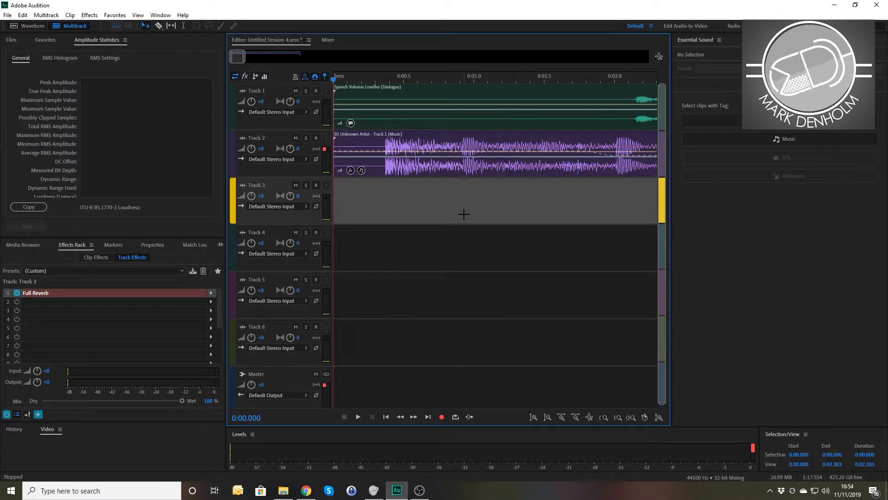
key("backslash")
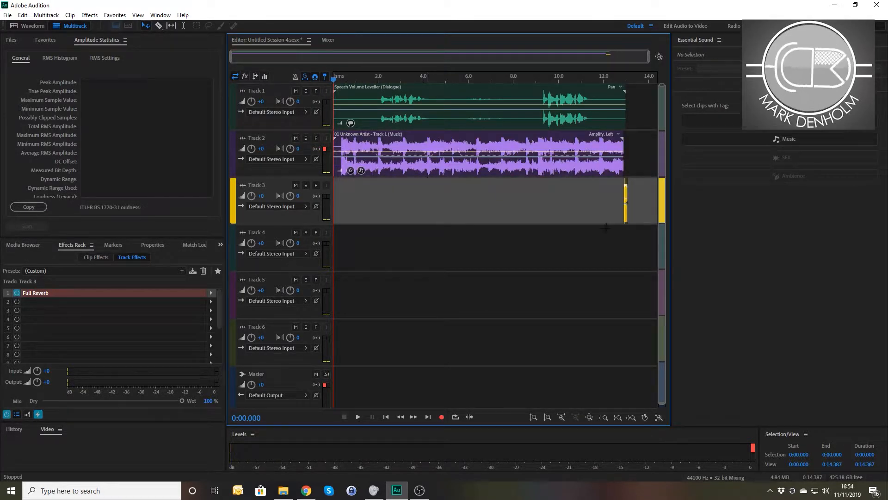
key("space")
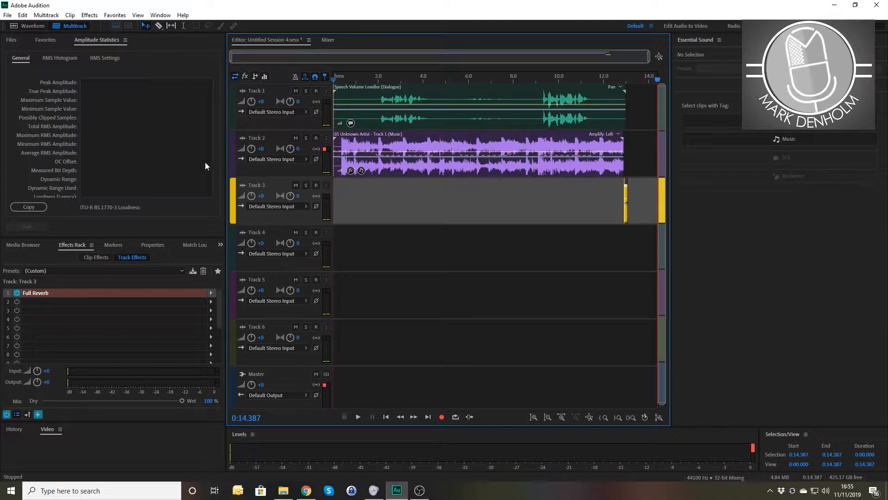
Select Track 1 and show the speech recording in the Waveform editor.
left_click(266, 91)
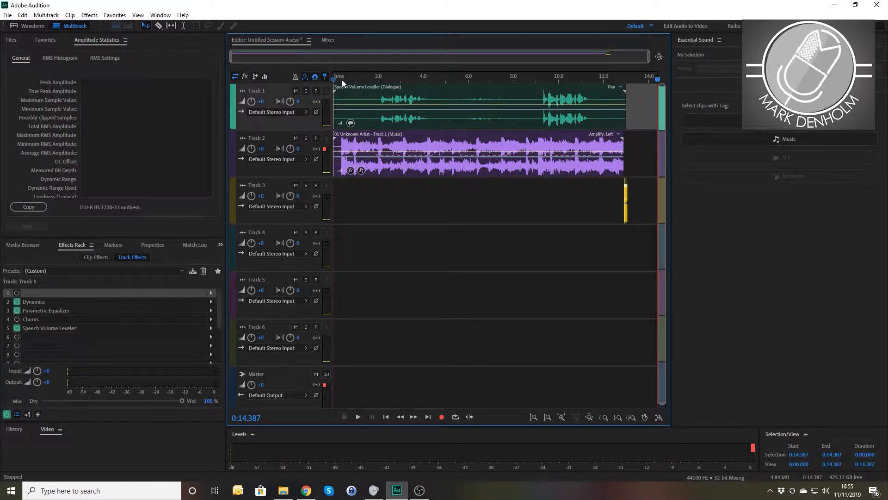
left_click(24, 27)
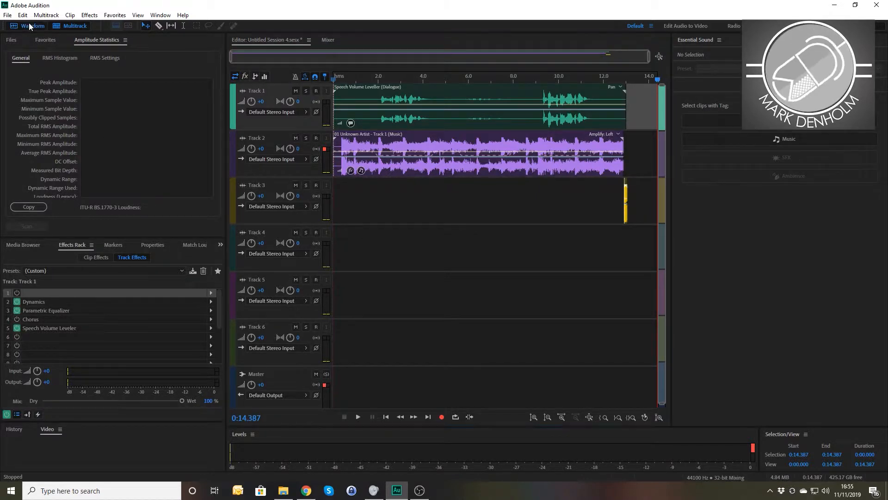
left_click(260, 142)
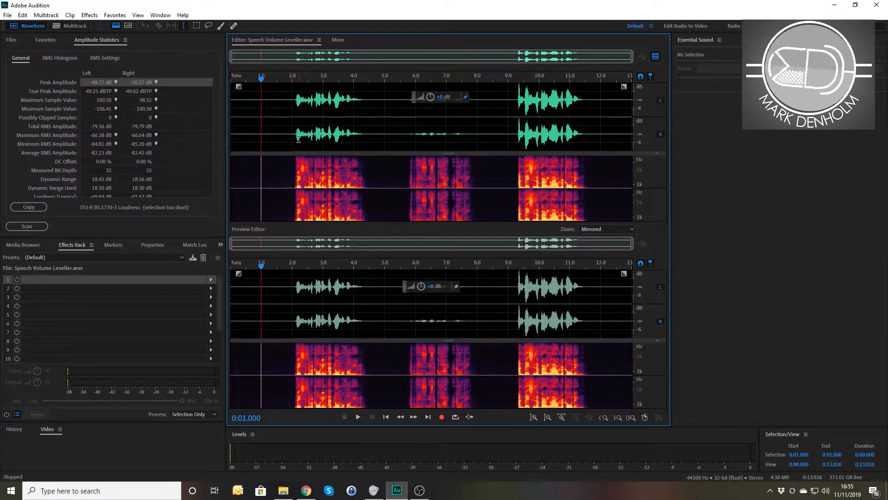
Select the first 2 seconds of the recording, before the speech starts, and normalize them.
left_click_drag(292, 138, 163, 148)
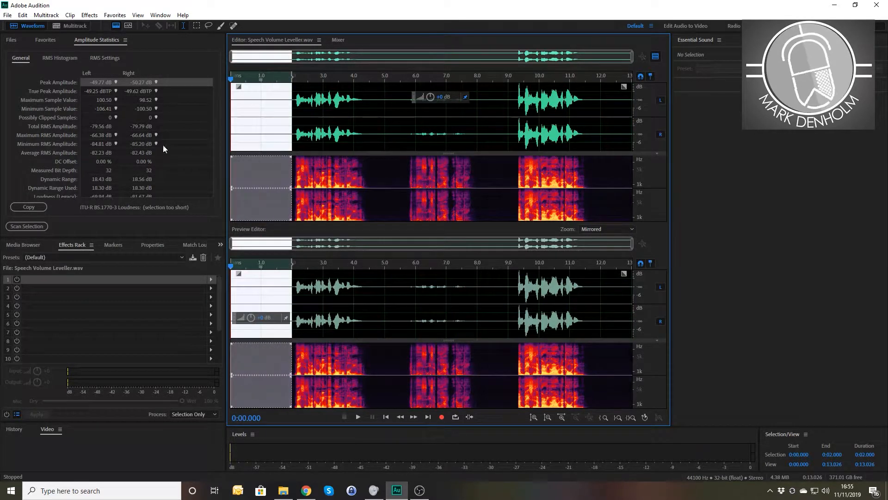
left_click(89, 15)
mouse_move(164, 127)
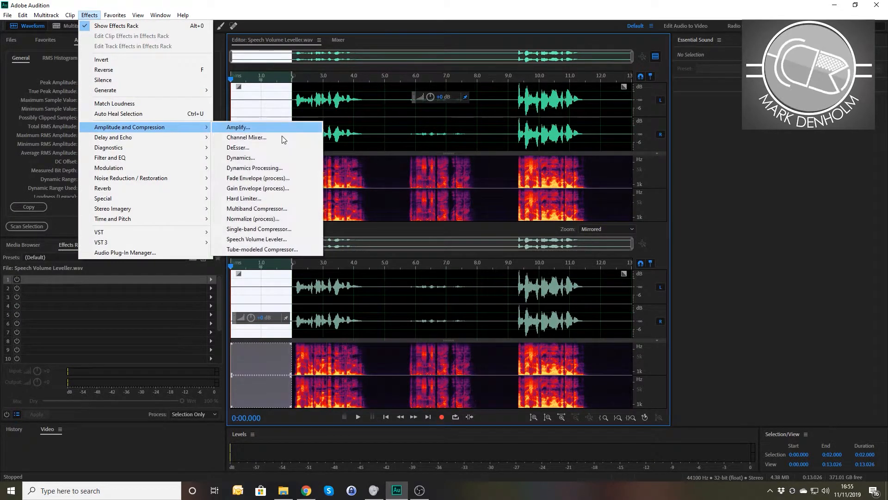
left_click(261, 219)
left_click(436, 270)
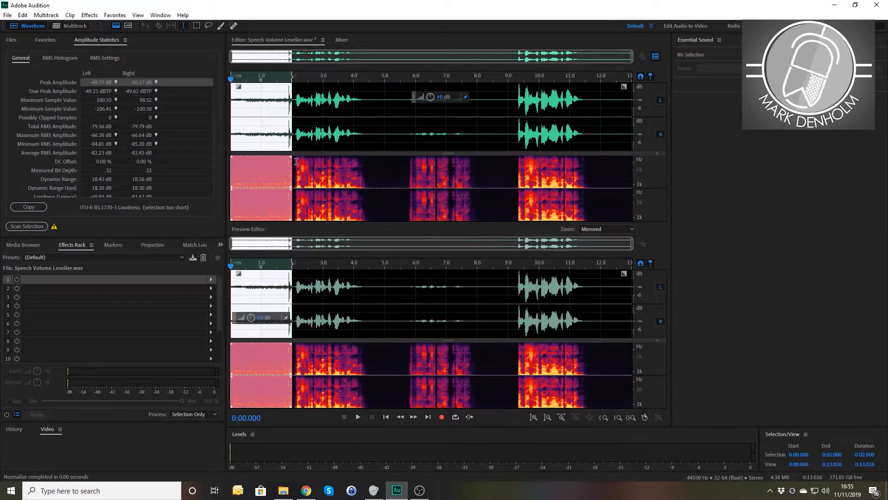
Play the speech recording in the Waveform editor from about 1.6 s to about 8.6 s.
left_click(279, 129)
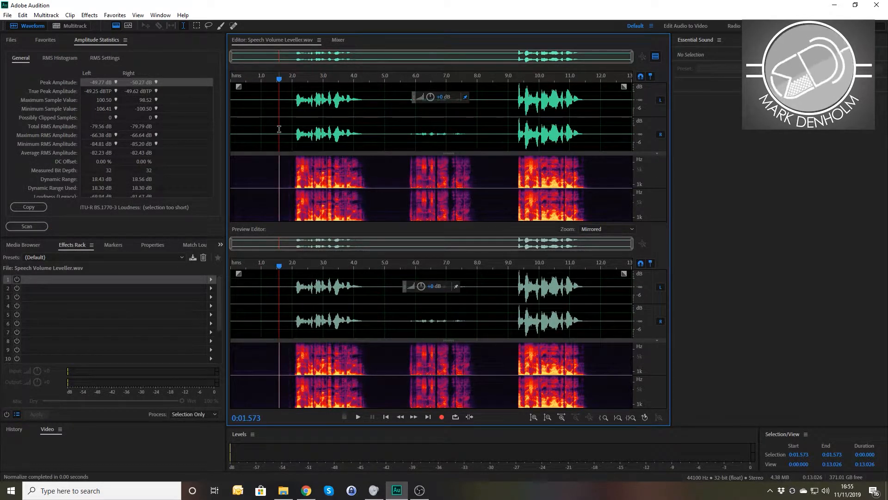
key("space")
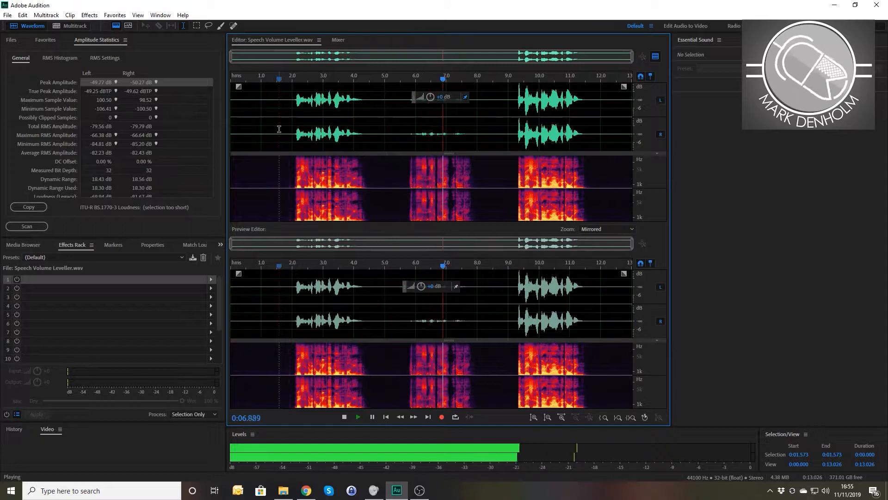
key("space")
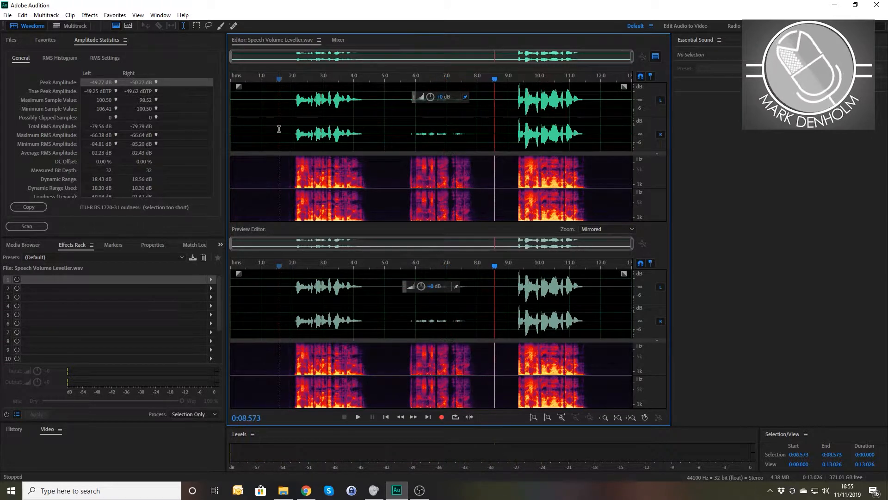
Return to the multitrack session, enable an 80 Hz high-pass band in Track 1's Parametric Equalizer and close its settings.
left_click(69, 23)
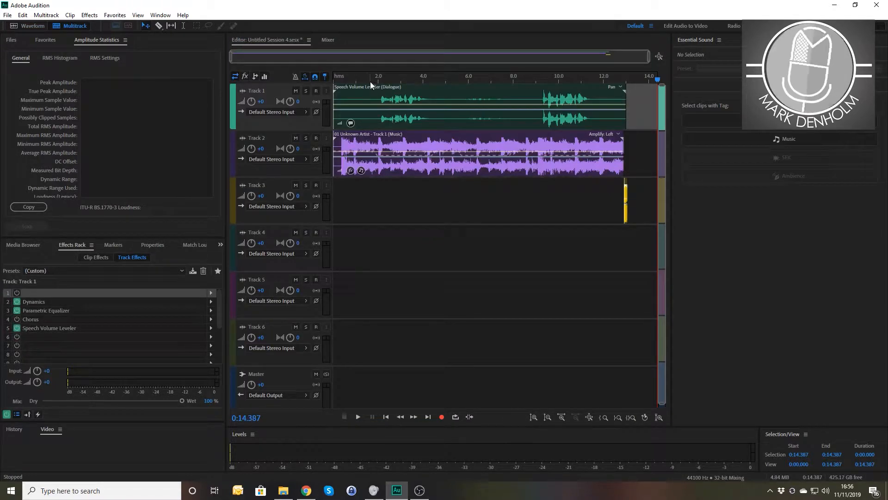
left_click(367, 80)
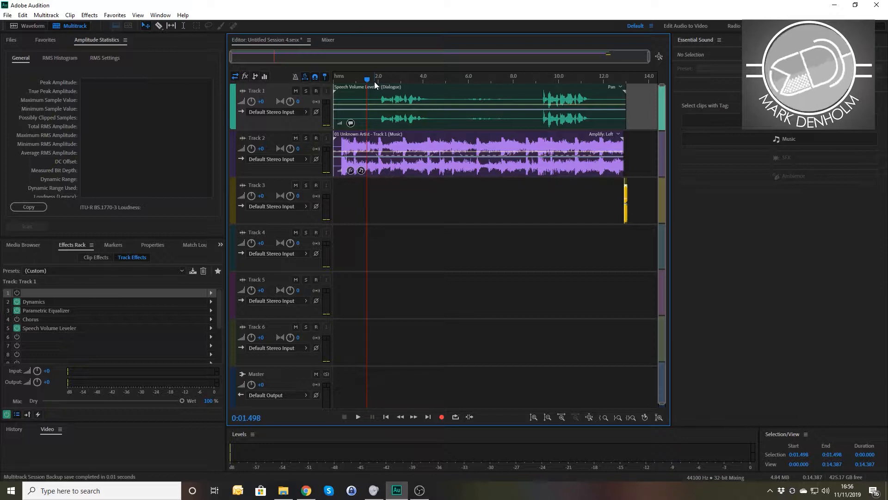
double_click(45, 310)
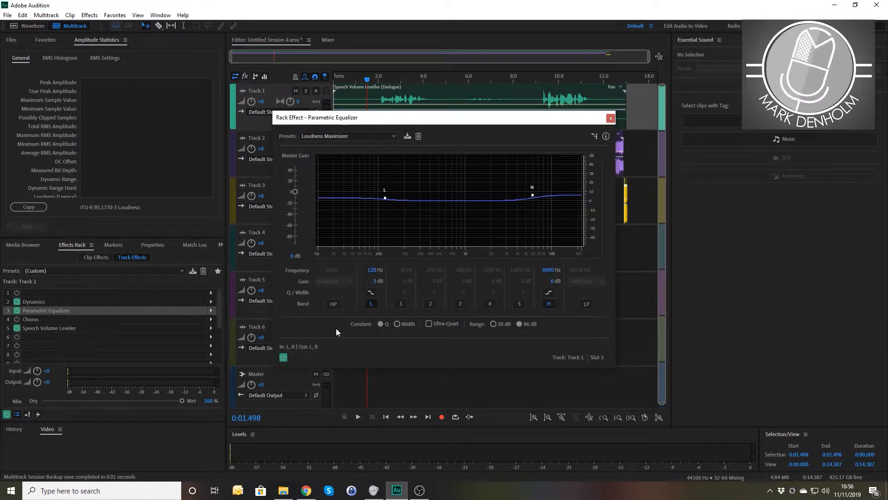
left_click(334, 303)
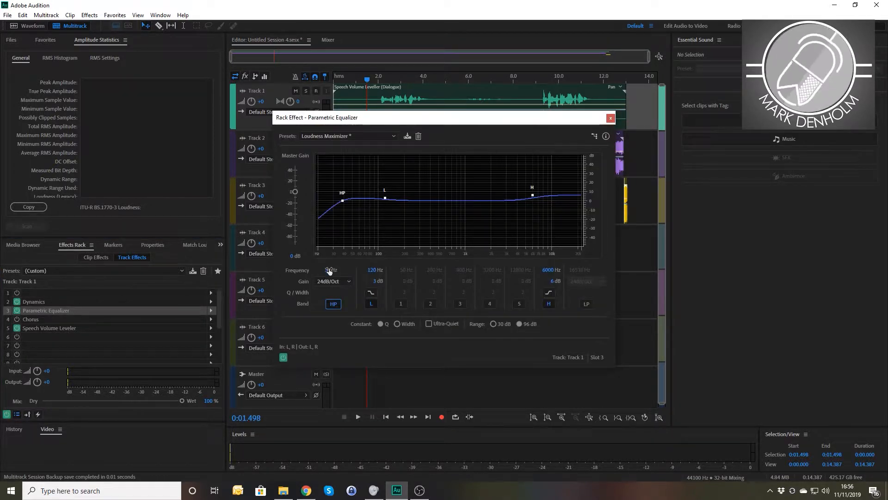
left_click(321, 269)
type("80")
key("Return")
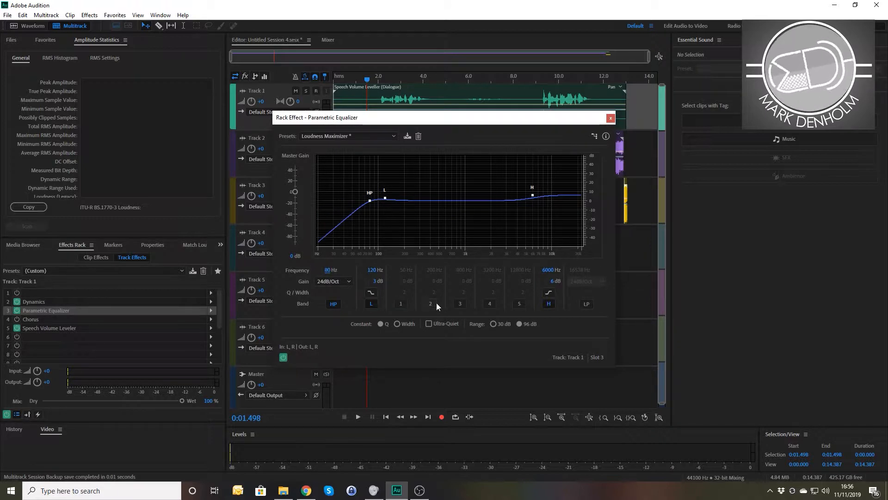
left_click(611, 118)
Play the multitrack session from about 0.6 s to about 12 s.
left_click(346, 82)
key("space")
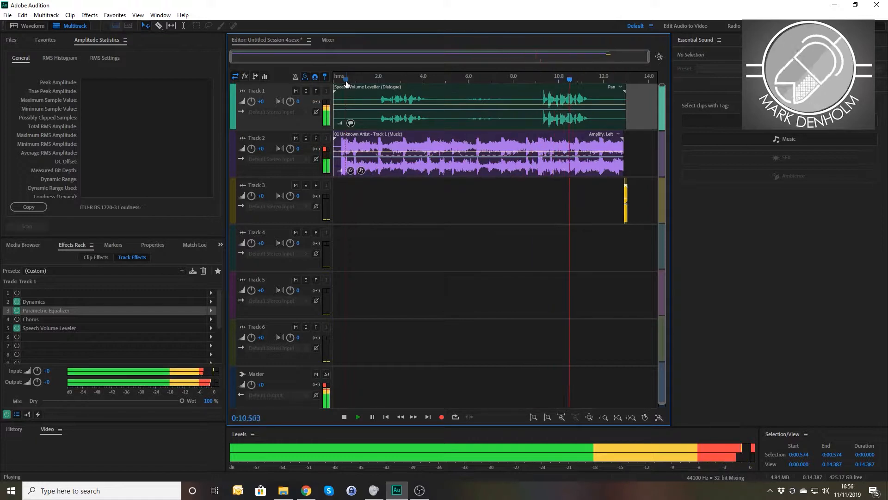
key("space")
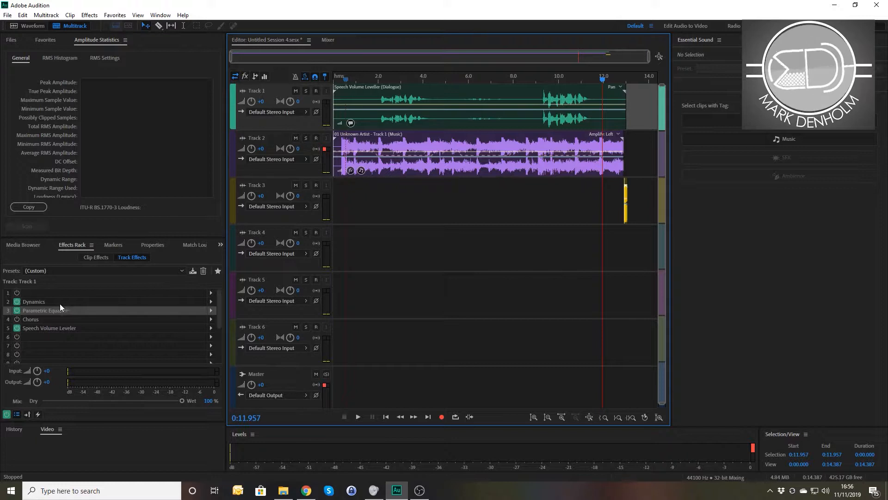
Place Speech Volume Leveller.wav on Track 5 just after the existing clips and move the playhead to about 13.9 s.
left_click(11, 40)
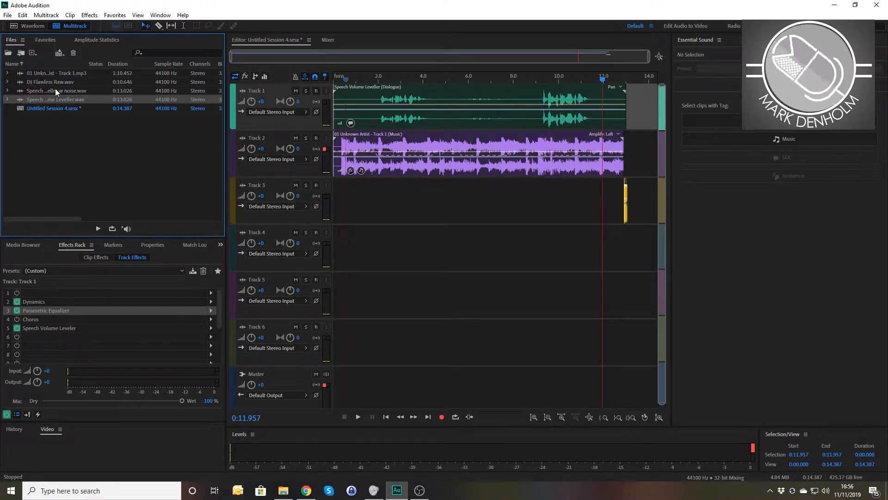
left_click_drag(46, 98, 648, 288)
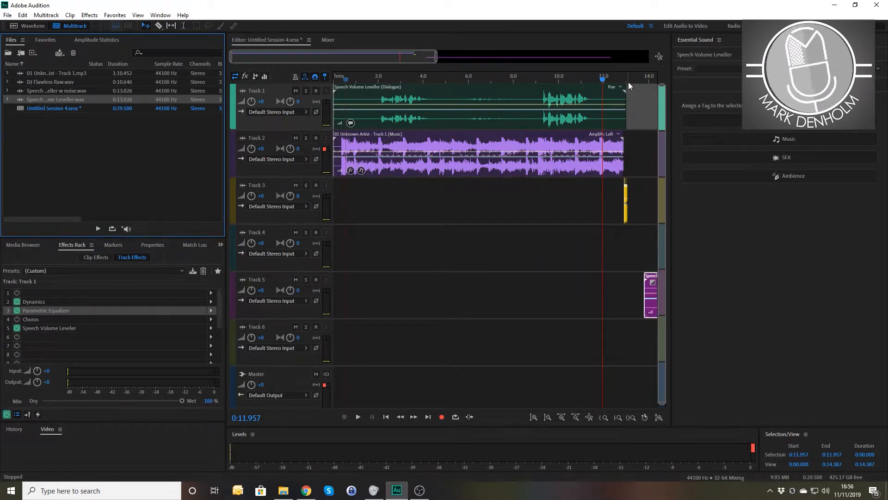
left_click(647, 80)
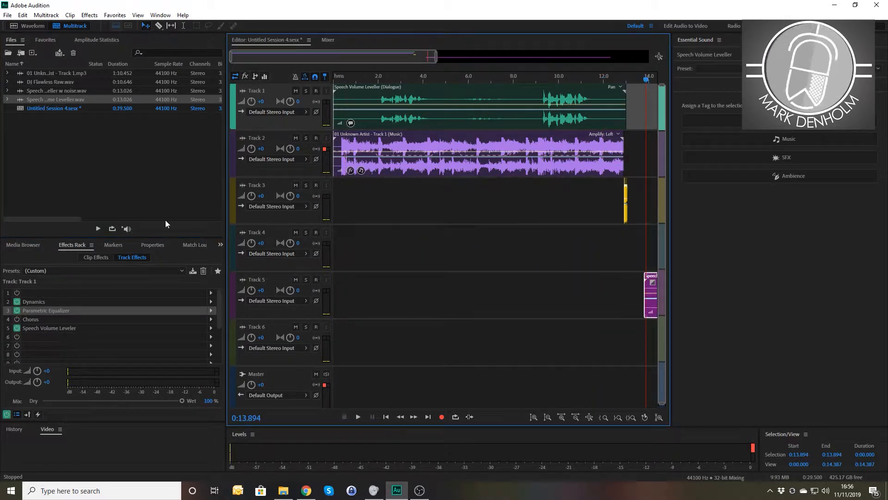
Add a Multiband Compressor track effect with the Broadcast preset to Track 5 and close its settings.
left_click(267, 282)
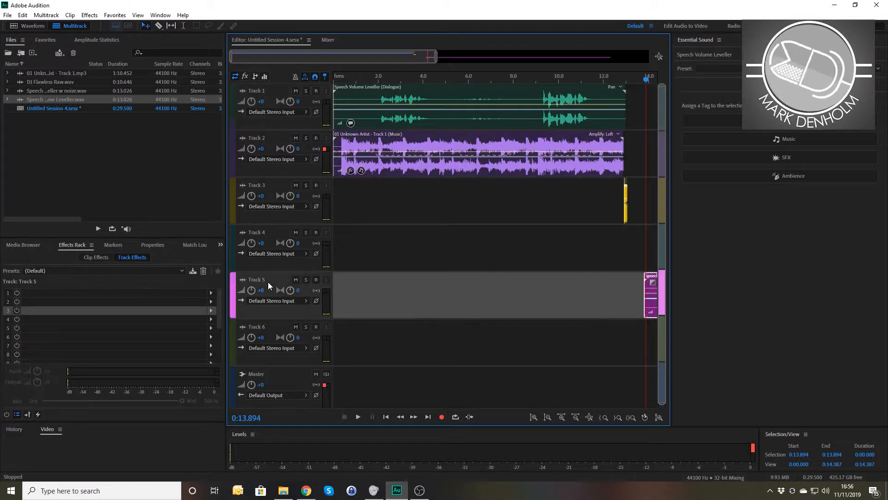
left_click(211, 293)
mouse_move(270, 329)
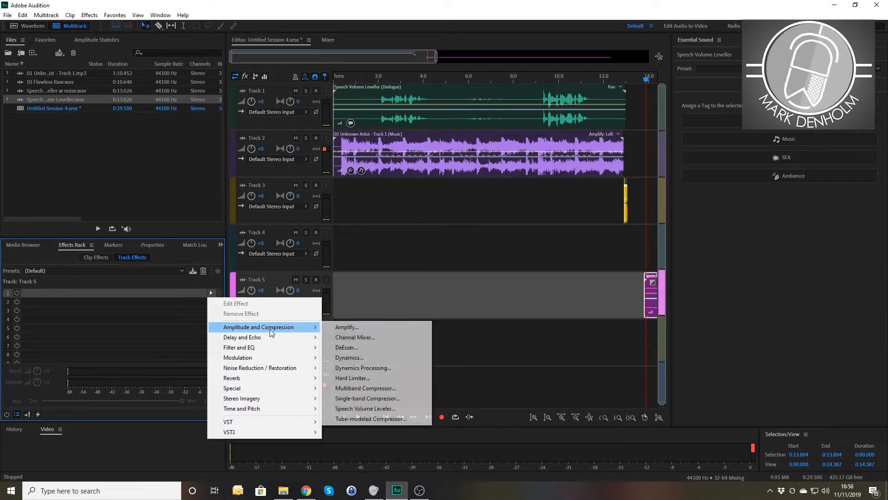
left_click(370, 388)
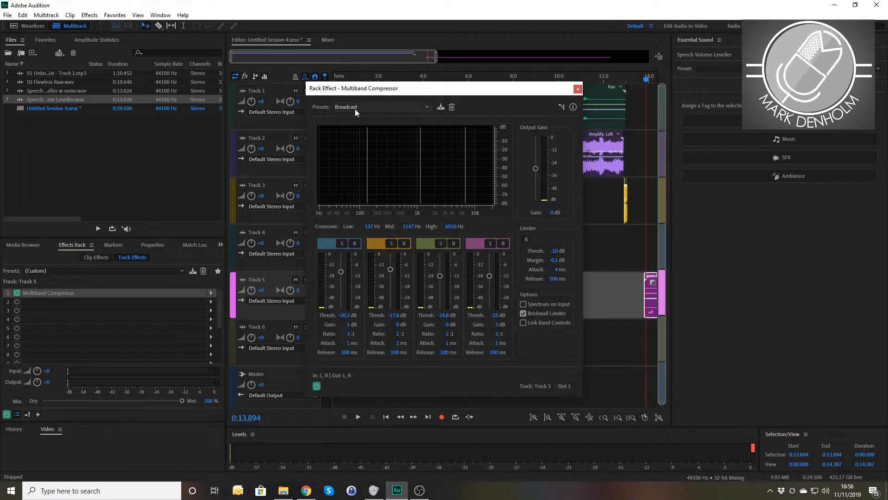
left_click(578, 88)
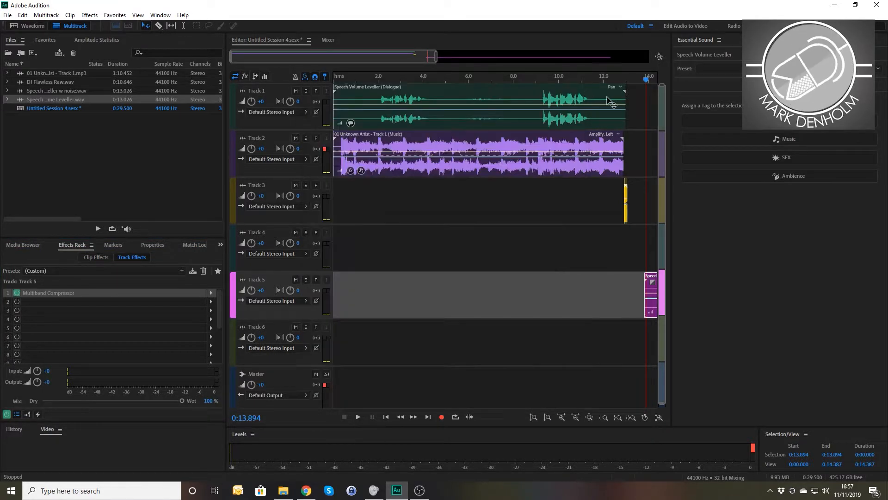
Play the Track 5 speech clip from just before its start, at about 13.7 s.
left_click(643, 78)
key("space")
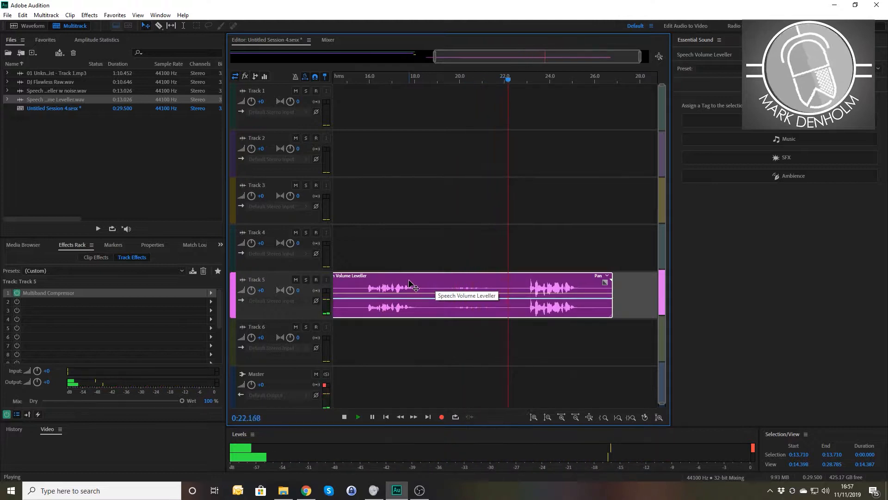
key("space")
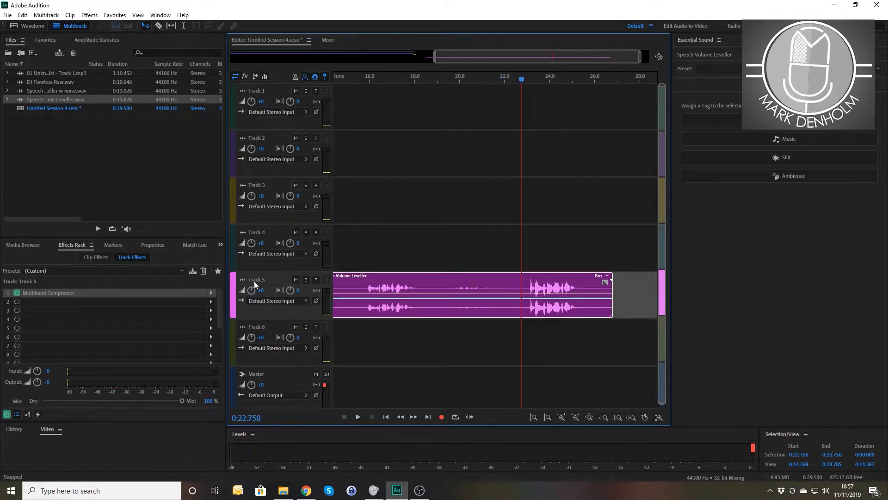
Move Track 5's Multiband Compressor down to effect slot 2 and check the Dynamics settings on Track 1.
left_click(48, 295)
left_click_drag(46, 304, 43, 303)
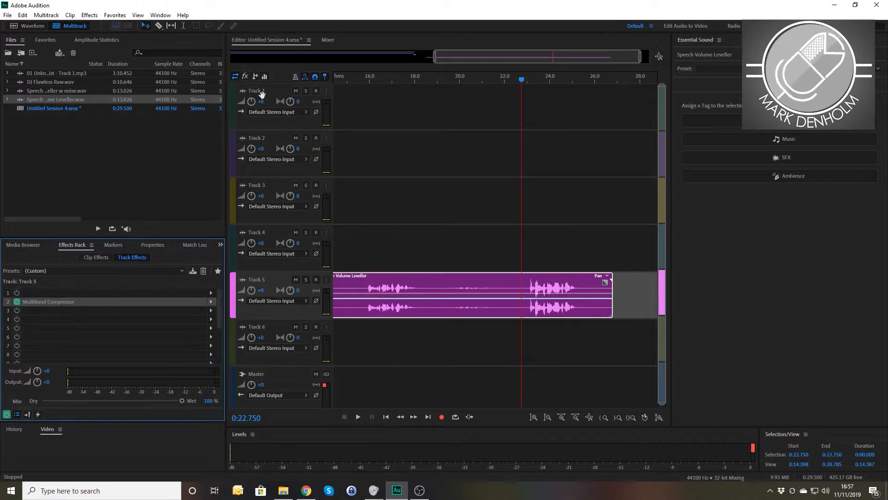
left_click(261, 91)
double_click(35, 301)
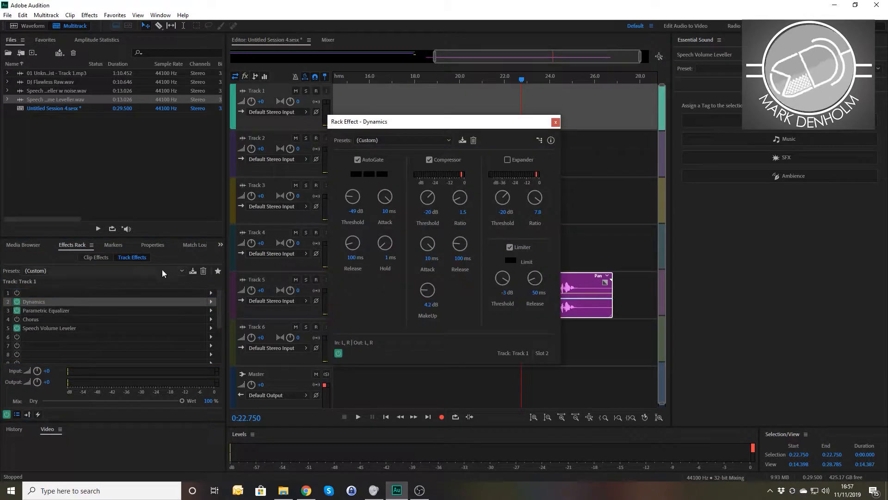
left_click(555, 122)
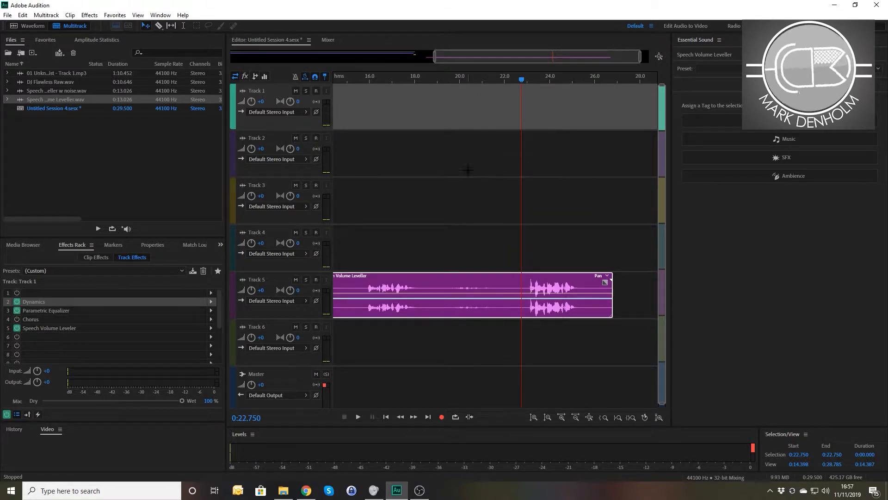
Add a Dynamics effect in slot 1 of Track 5 with AutoGate enabled at a -40 dB threshold.
left_click(263, 280)
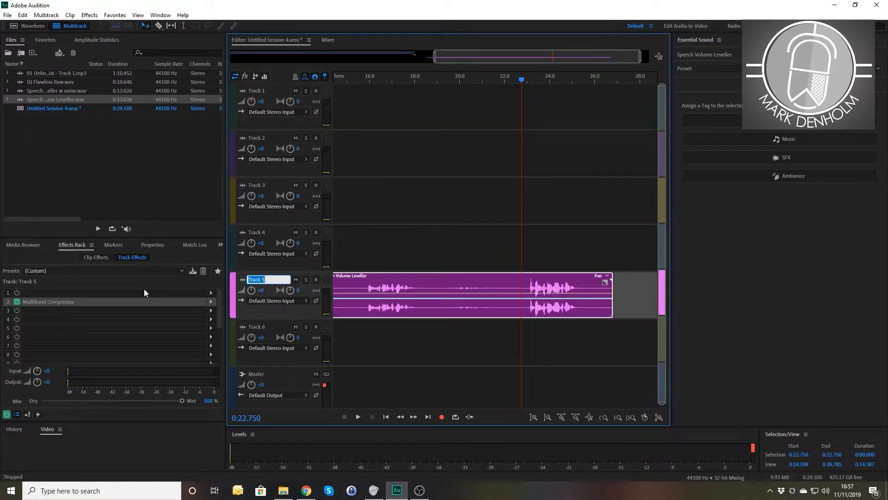
left_click(211, 292)
mouse_move(261, 330)
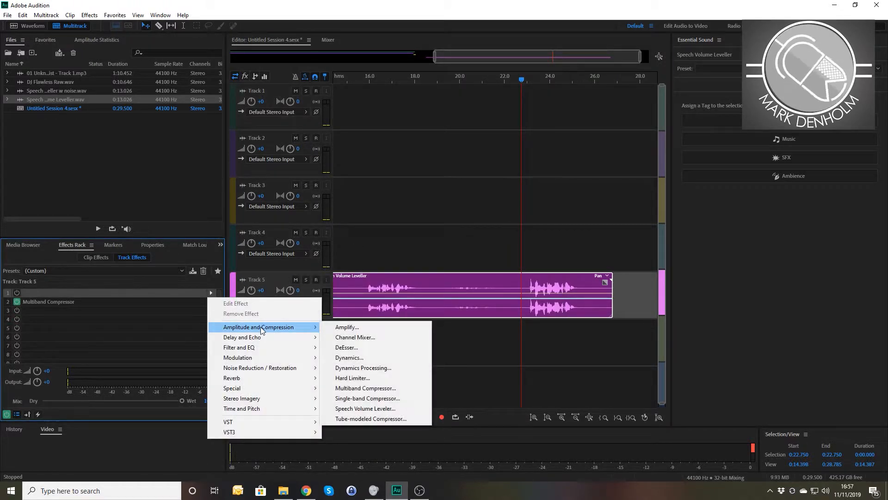
left_click(354, 358)
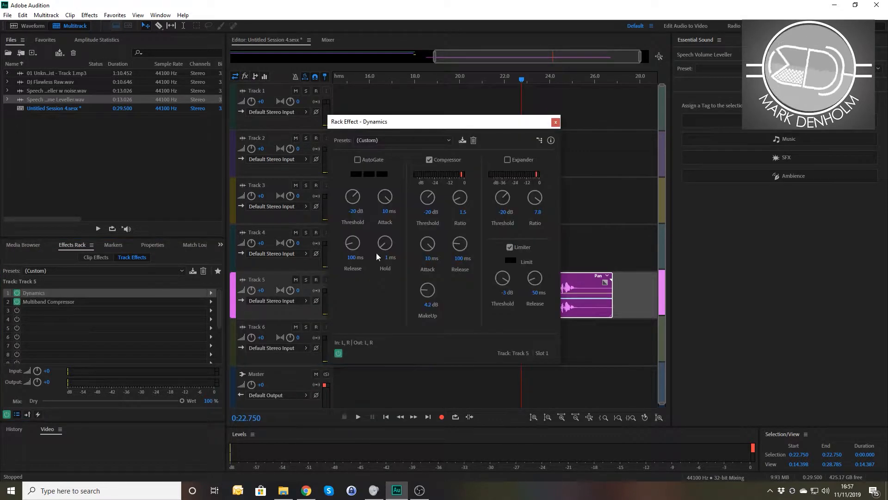
left_click(352, 211)
type("-40")
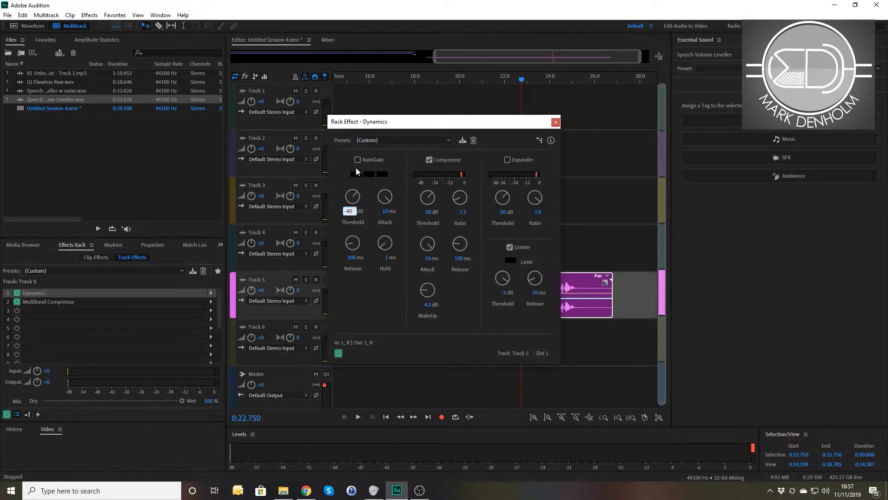
key("Return")
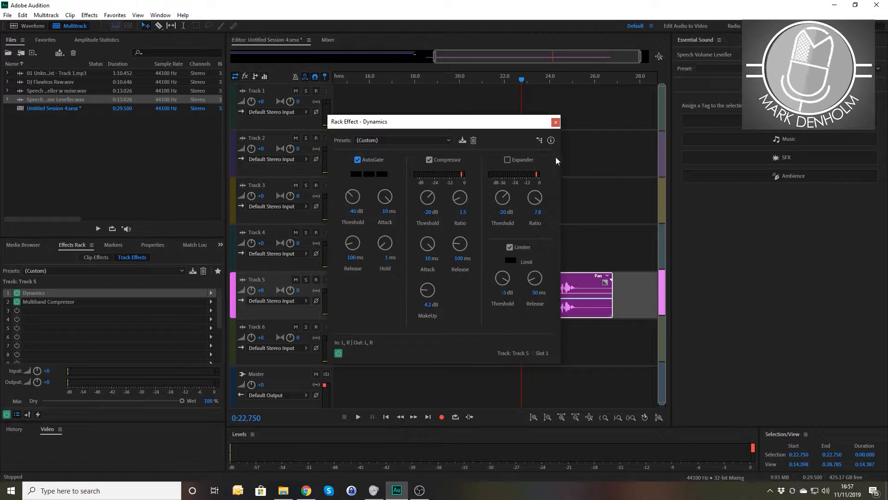
left_click(556, 122)
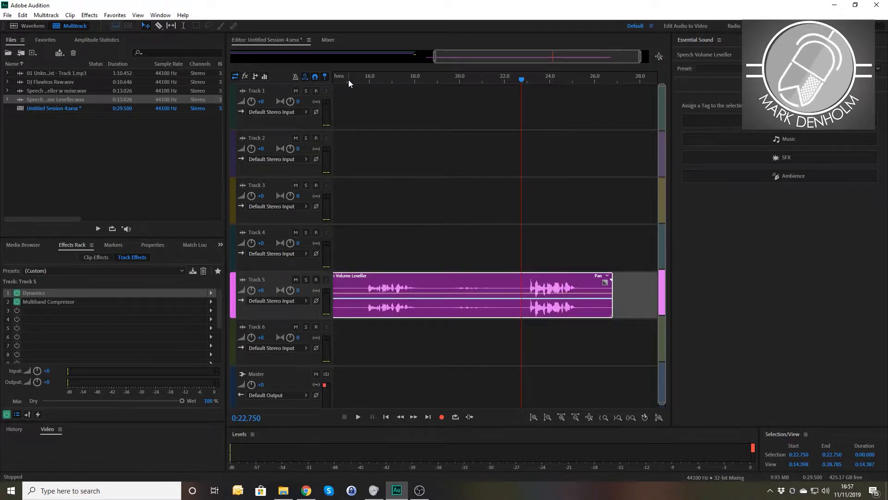
Play the session from about 14 s, where the Track 5 speech clip begins.
left_click_drag(348, 79, 446, 85)
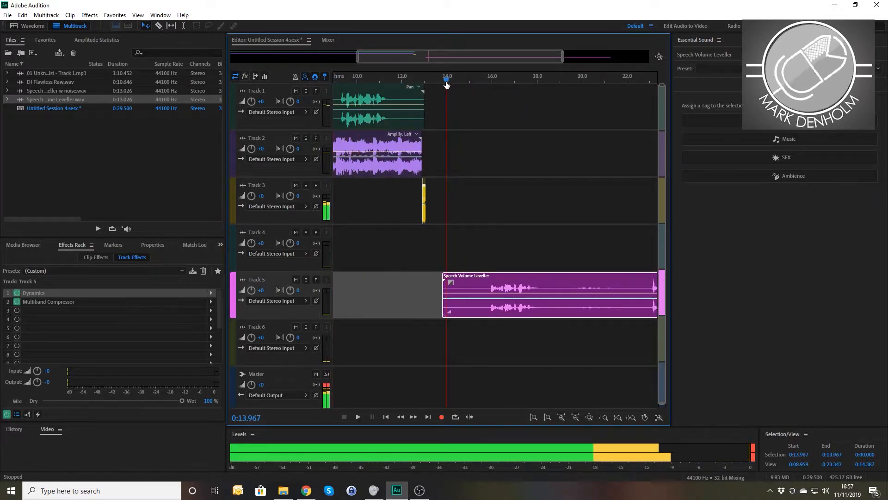
key("space")
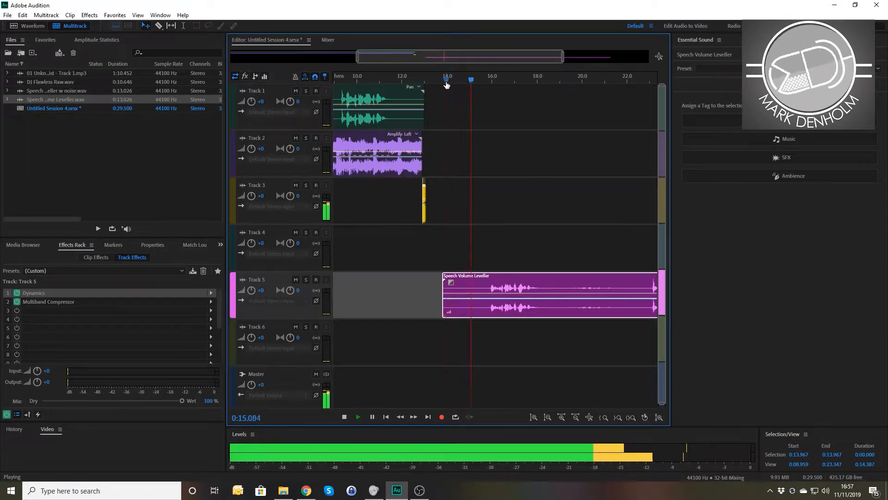
key("space")
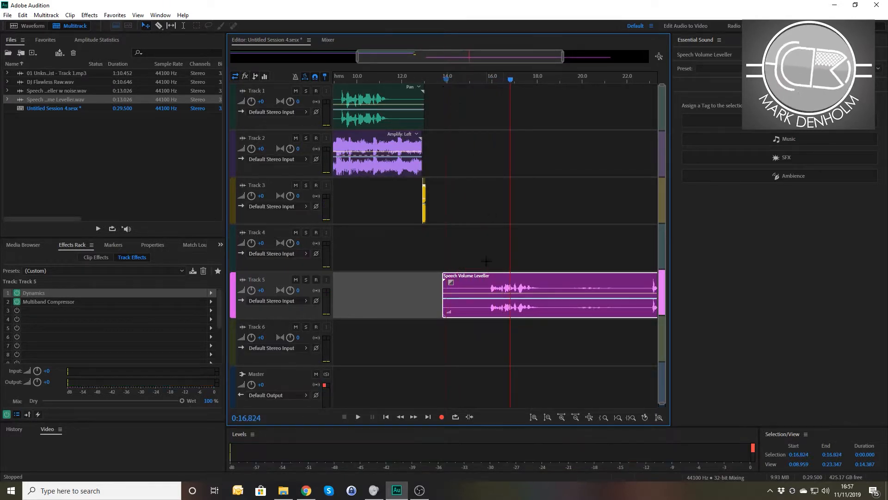
Shift the Track 5 speech clip to start at about 18.3 s, play it from 20.4 s and return to the session start.
left_click_drag(543, 286, 645, 287)
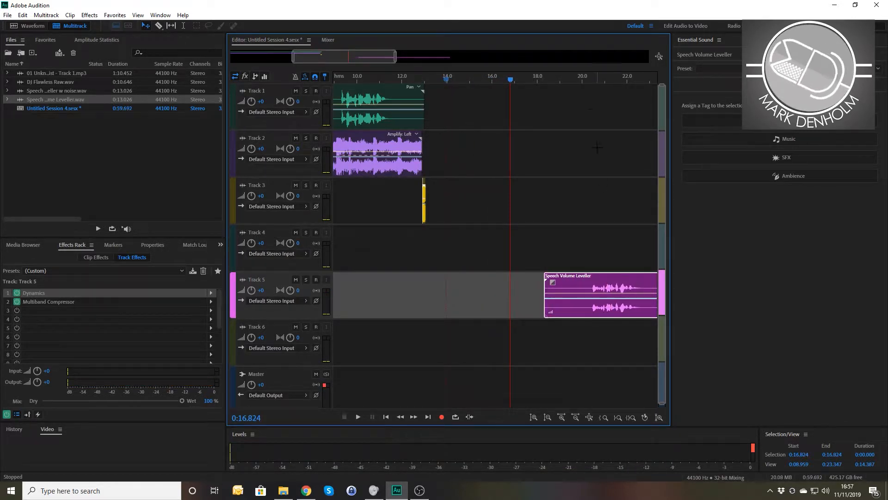
left_click(592, 81)
key("space")
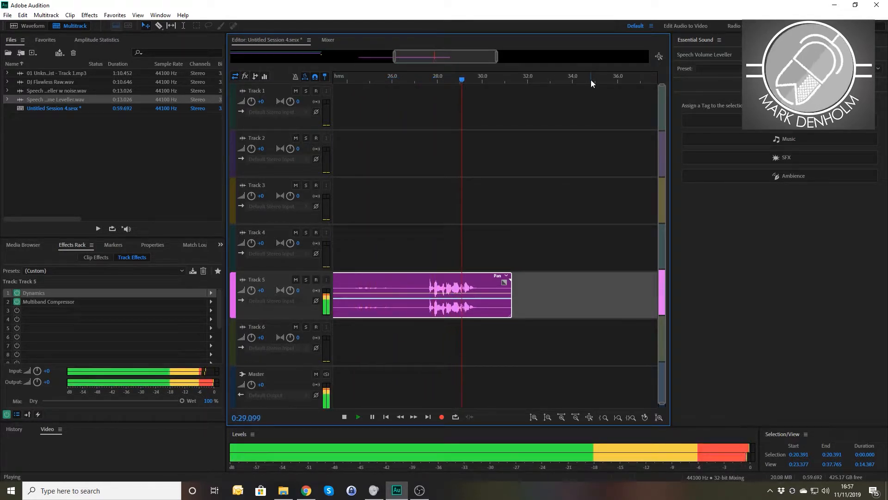
key("space")
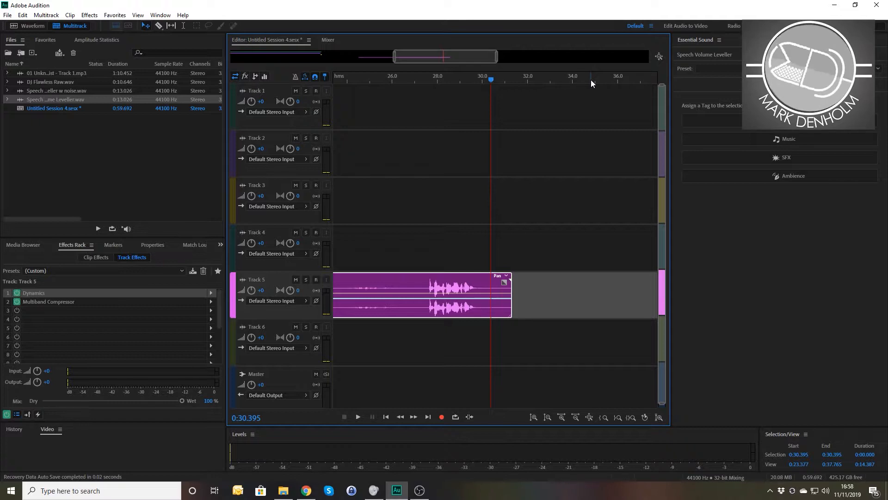
key("Home")
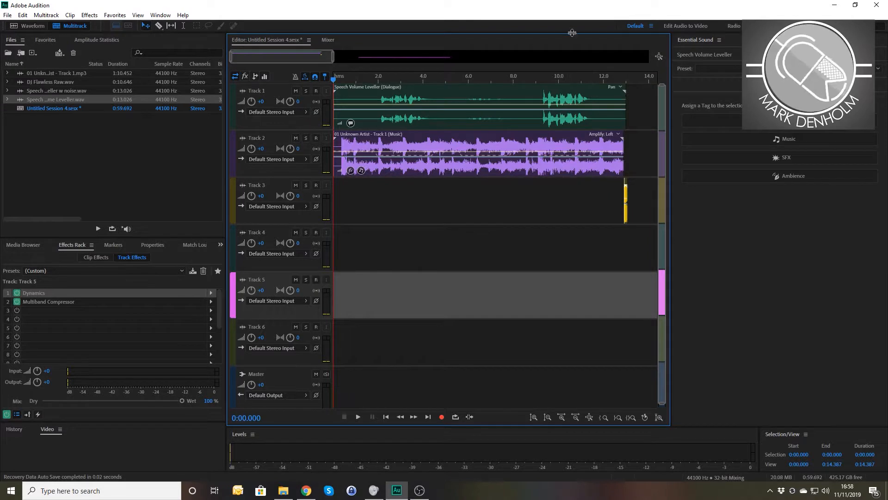
Enable the Chorus effect on Track 1 and play the session from about 0.2 s.
left_click(245, 93)
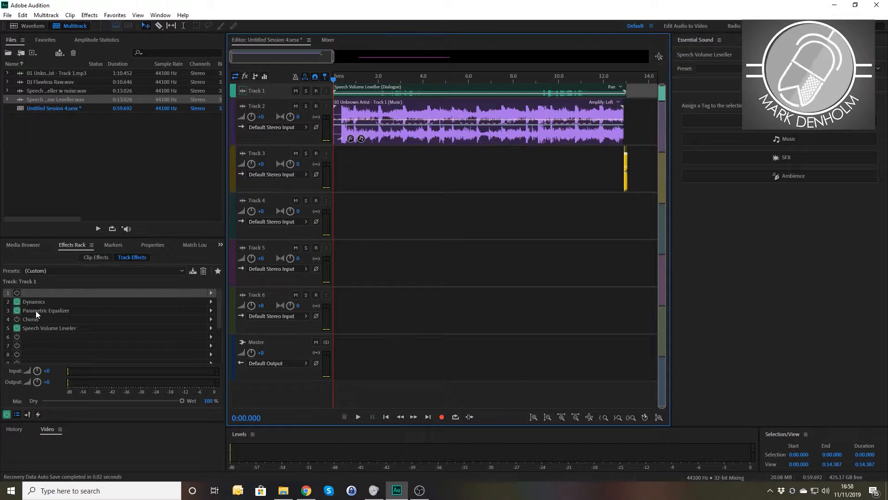
left_click(17, 319)
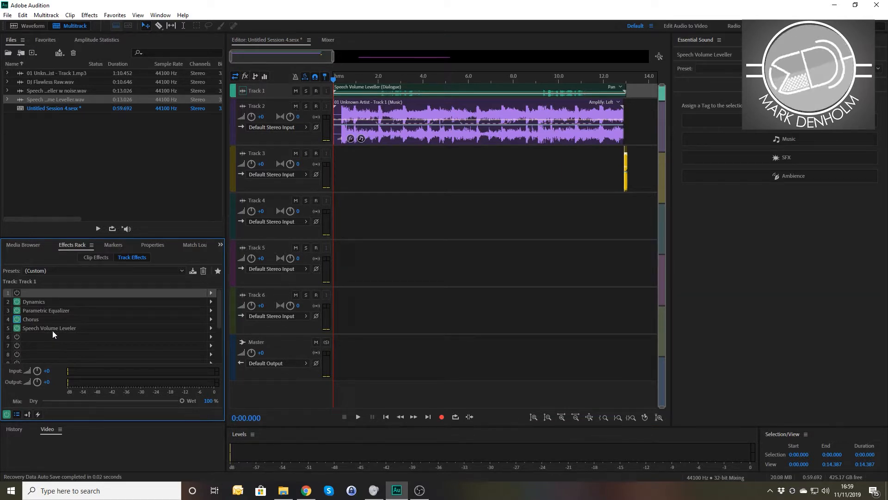
left_click(339, 80)
key("space")
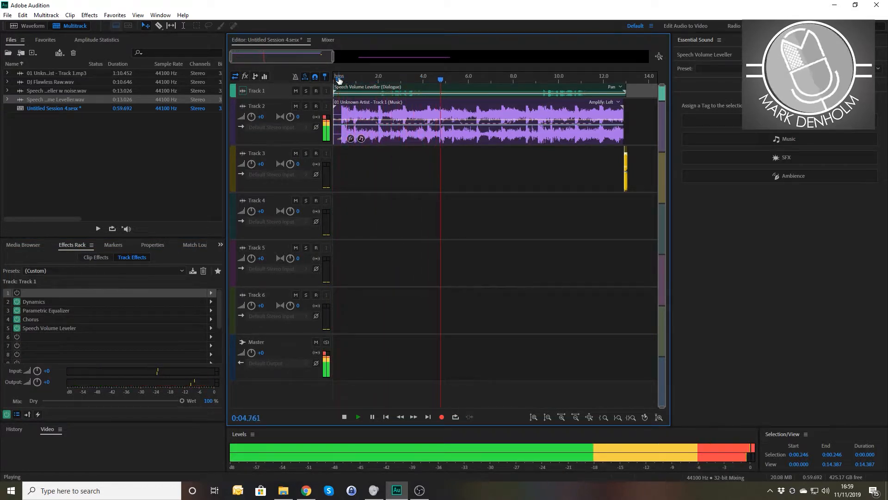
key("space")
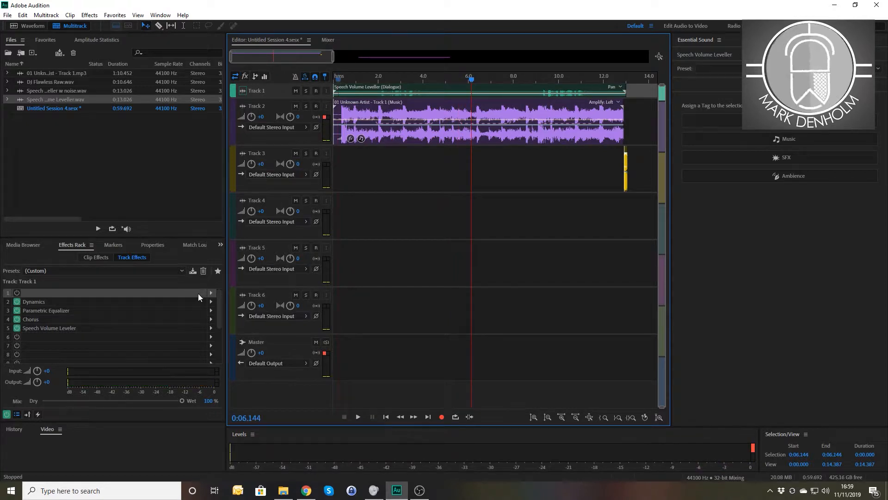
Add a Mastering effect in slot 6 of Track 1 and apply its Default preset.
left_click(211, 337)
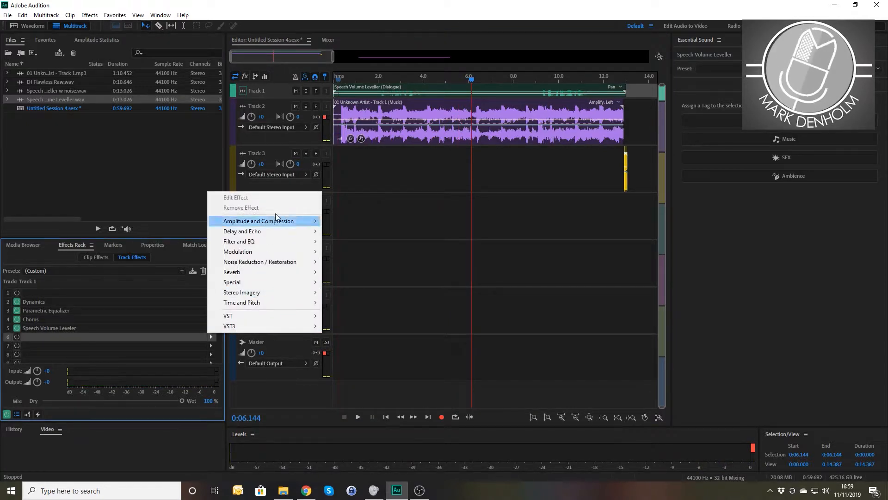
mouse_move(236, 282)
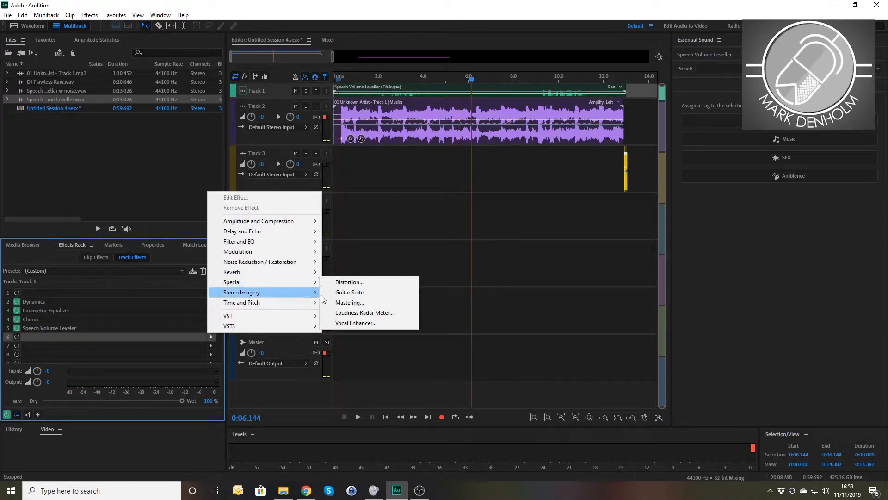
left_click(349, 302)
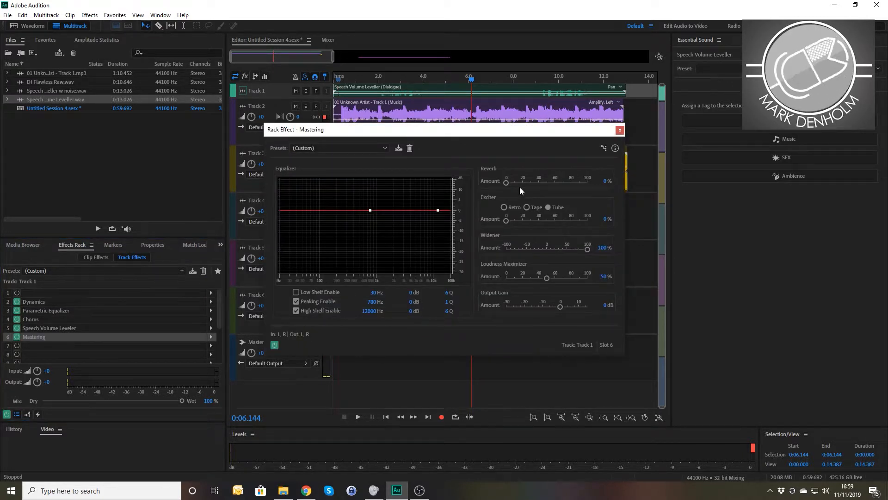
left_click(605, 277)
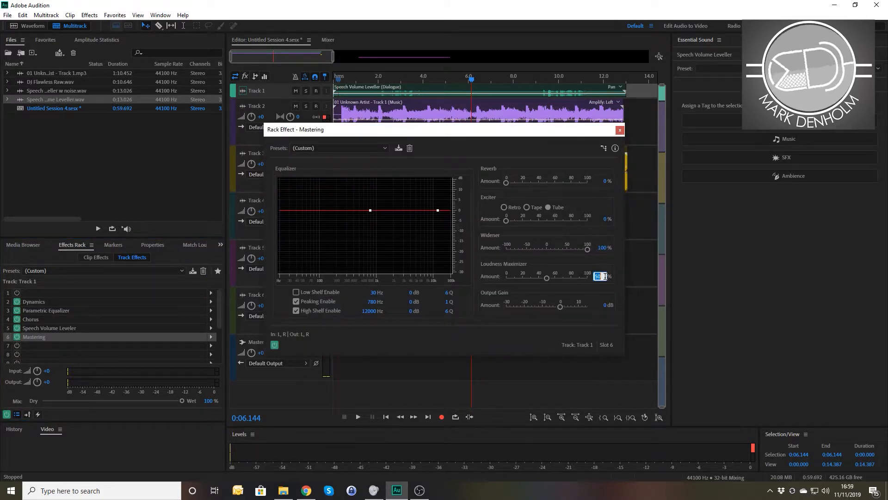
left_click(351, 148)
left_click(343, 161)
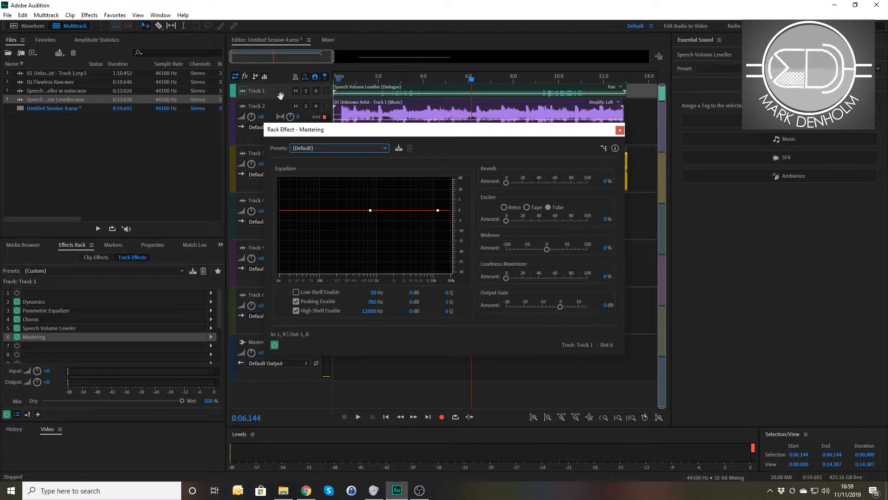
Increase Track 1's height and move the Mastering window clear of the Track 1 and Track 2 waveforms.
left_click(264, 100)
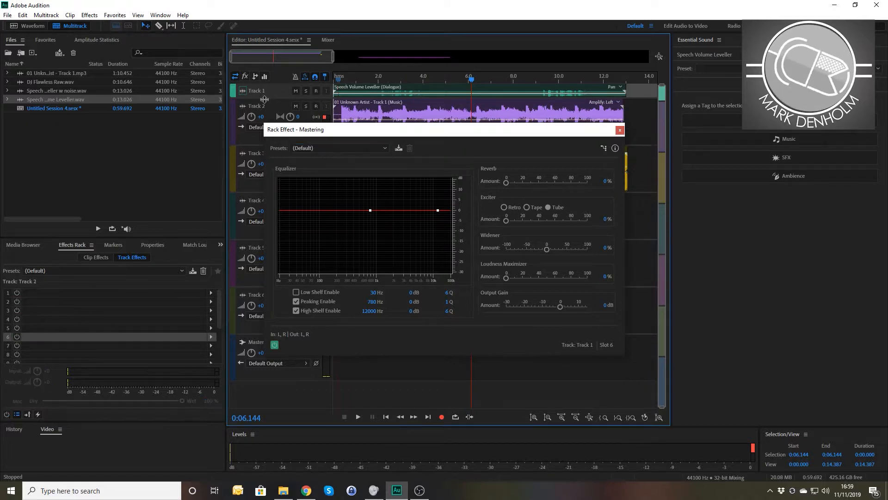
left_click_drag(264, 100, 264, 143)
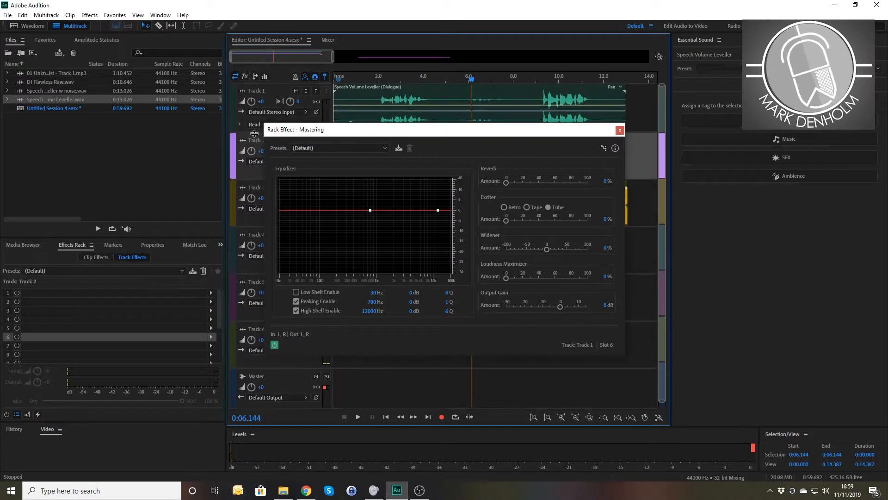
left_click(368, 77)
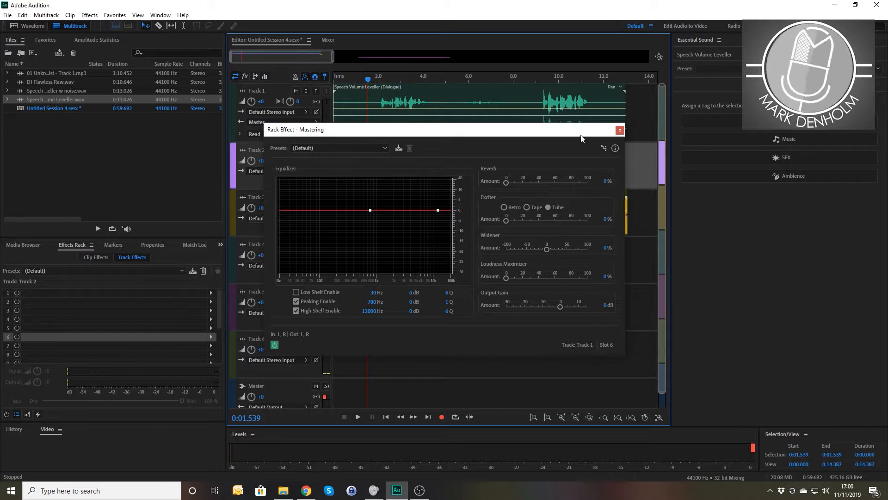
left_click_drag(466, 134, 444, 205)
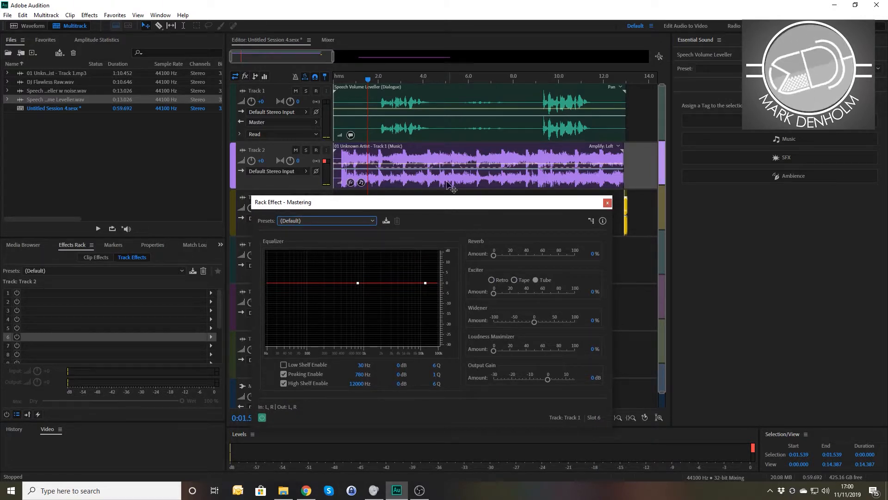
Play the session from about 1.9 s while trying 100% Mastering reverb, reduce the reverb to 20% and replay.
left_click(376, 79)
key("space")
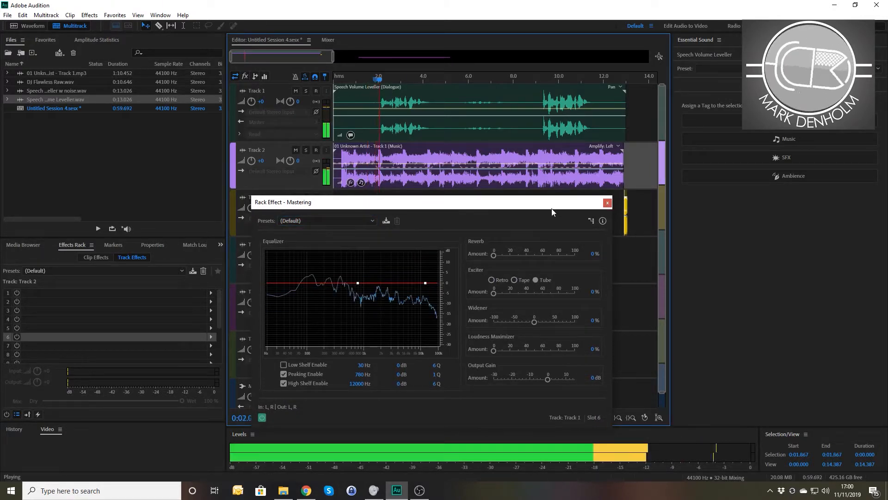
left_click_drag(494, 255, 589, 259)
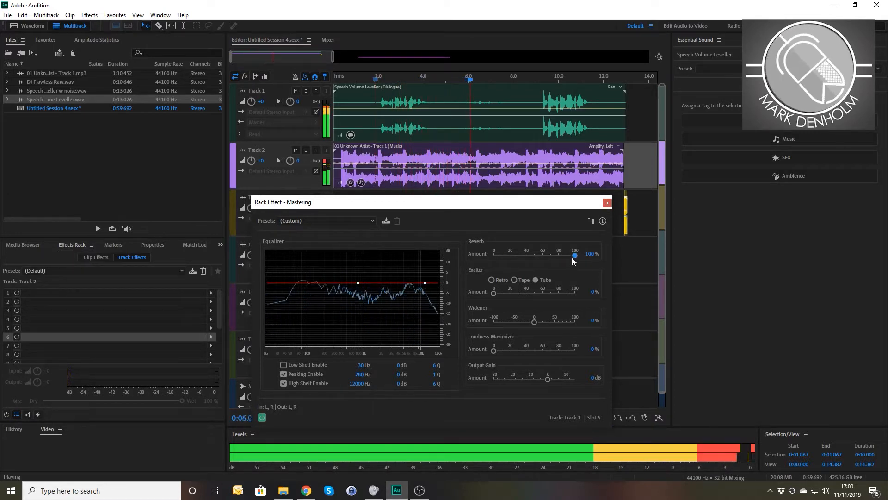
key("space")
left_click_drag(576, 260, 509, 261)
left_click(378, 83)
key("space")
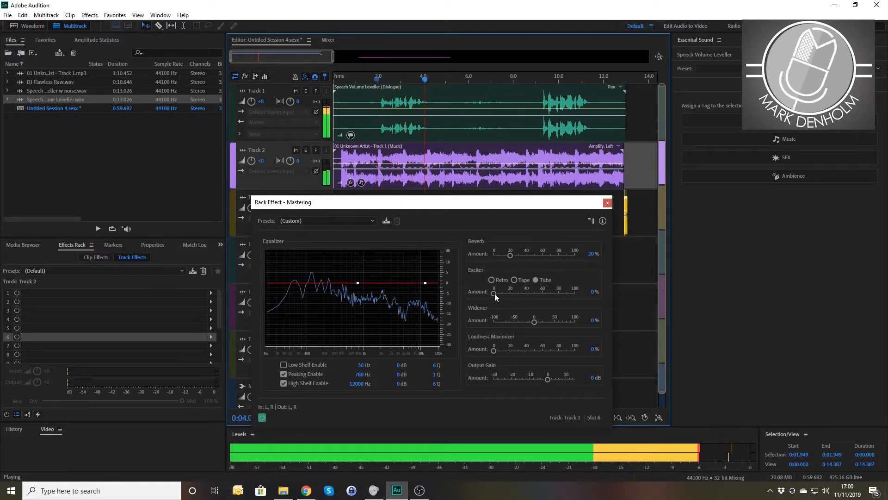
key("space")
Set the Mastering exciter amount to 20% during playback, replay from about 1.9 s and close the effect window.
left_click(379, 82)
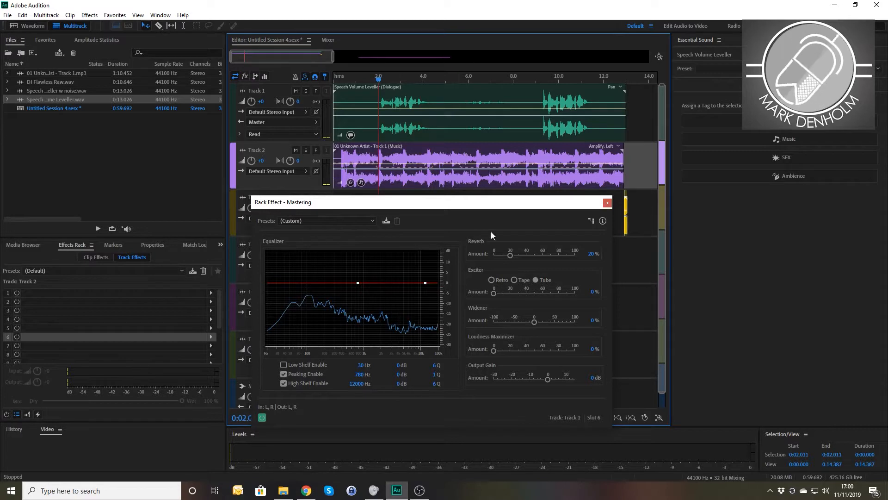
key("space")
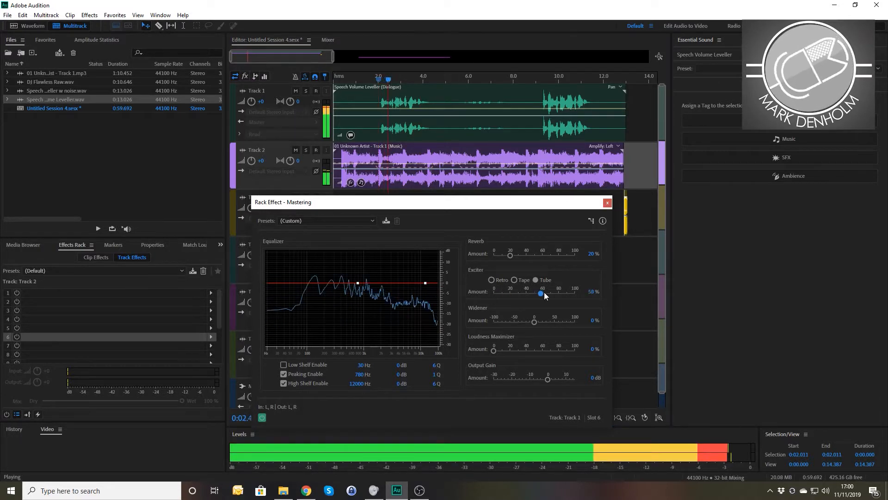
left_click_drag(494, 293, 512, 298)
key("space")
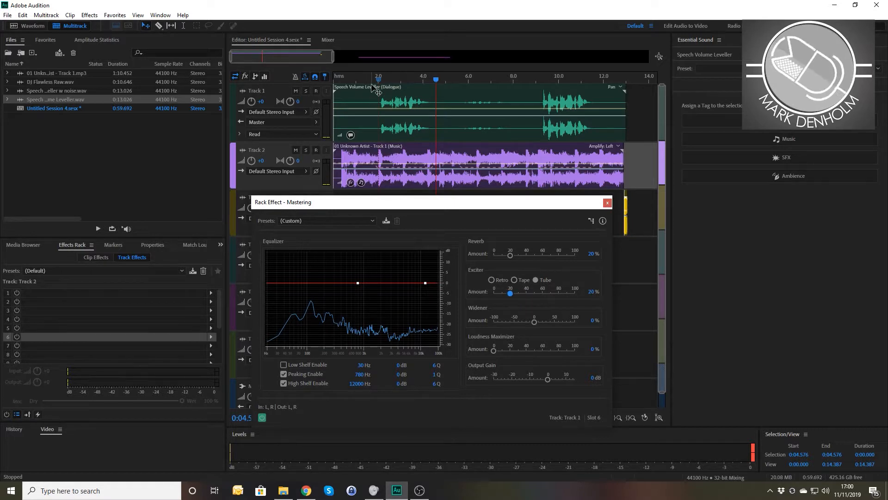
left_click(377, 81)
key("space")
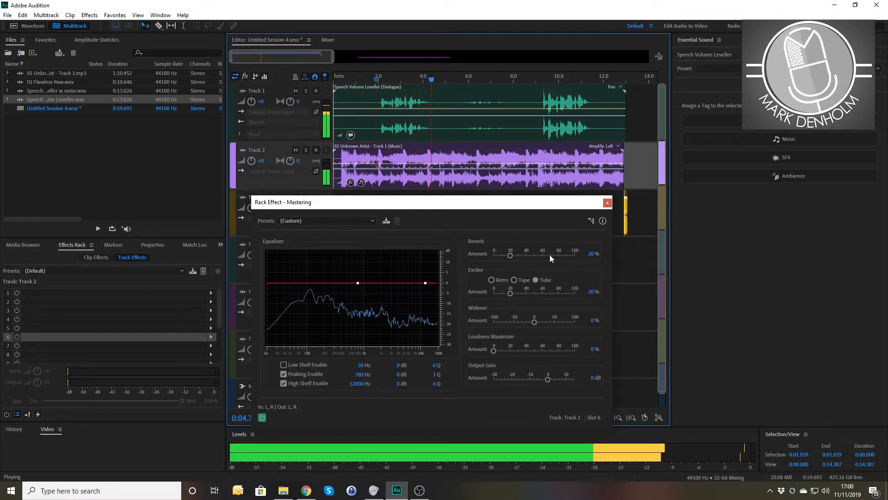
left_click(607, 203)
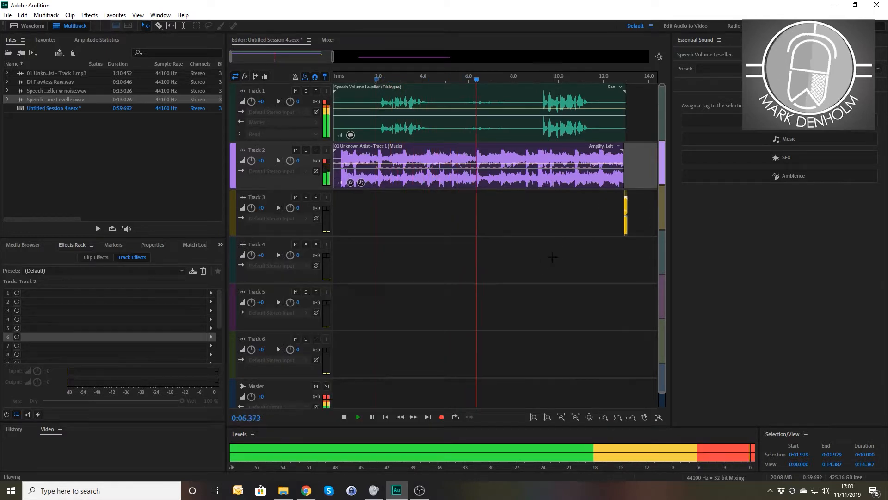
key("space")
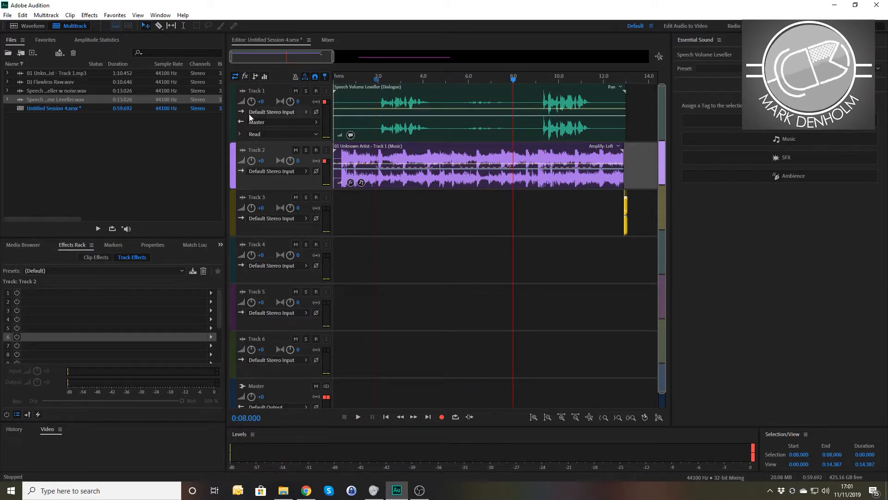
Select the session from its start to about 13.8 s and mix that range down to a new file.
left_click(257, 91)
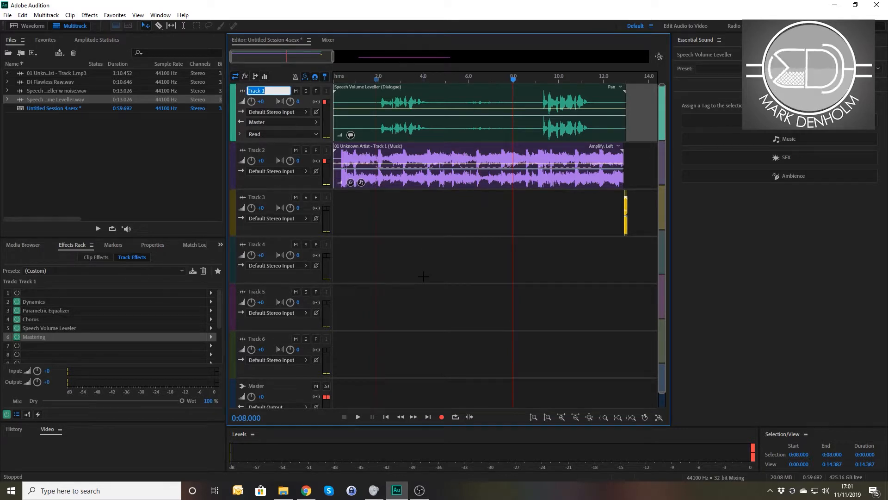
left_click_drag(644, 76, 645, 76)
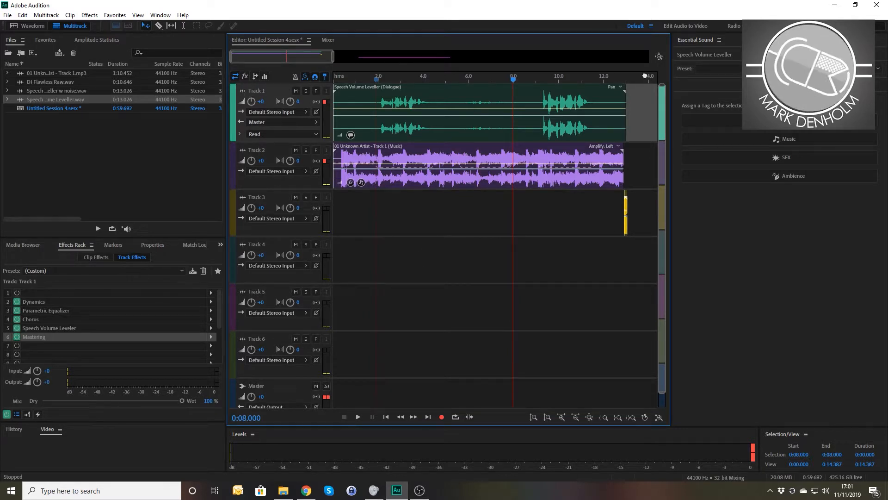
left_click(646, 78)
key("shift+Home")
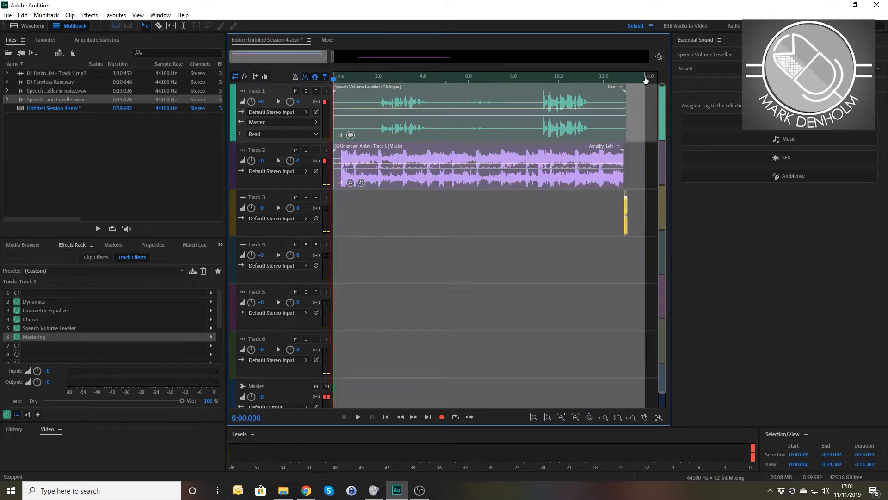
right_click(557, 225)
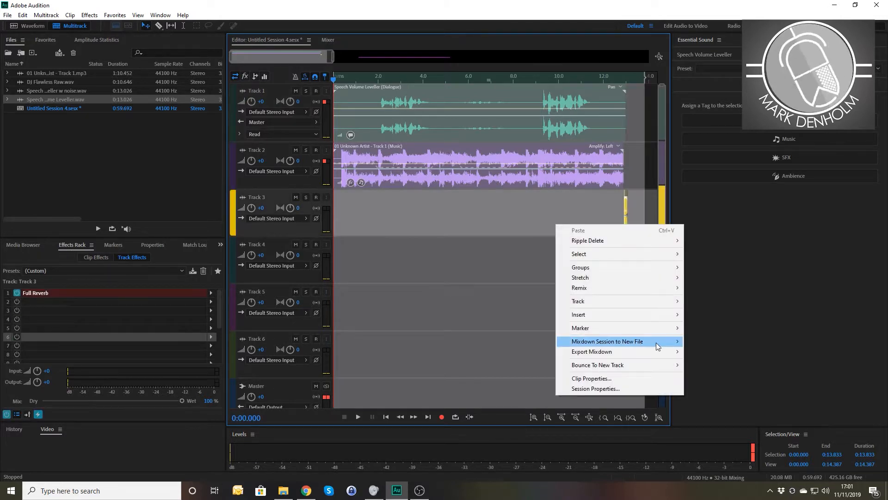
mouse_move(611, 341)
left_click(707, 341)
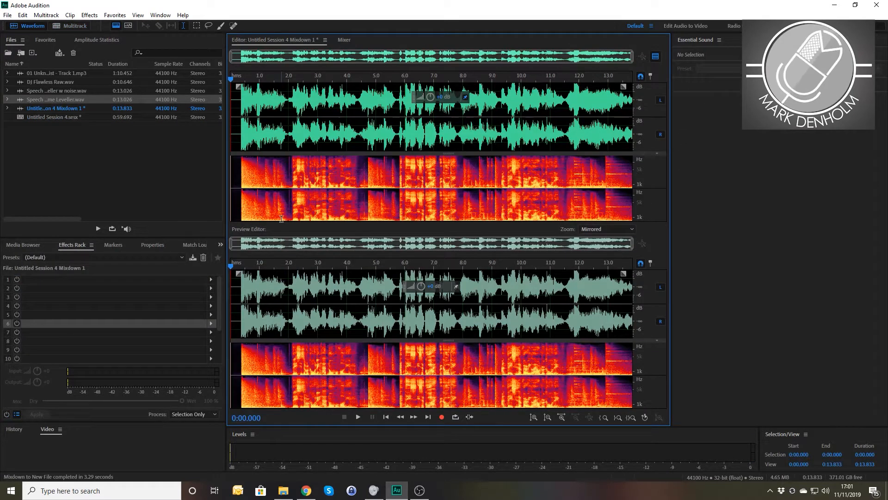
Play the mixdown file from about 0.3 s to check how the combined speech and music sound.
left_click_drag(232, 80, 239, 81)
left_click(237, 80)
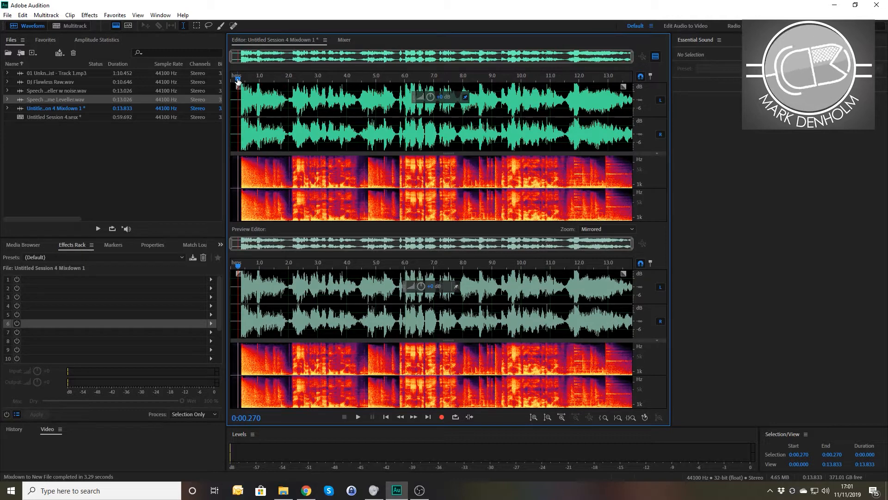
key("space")
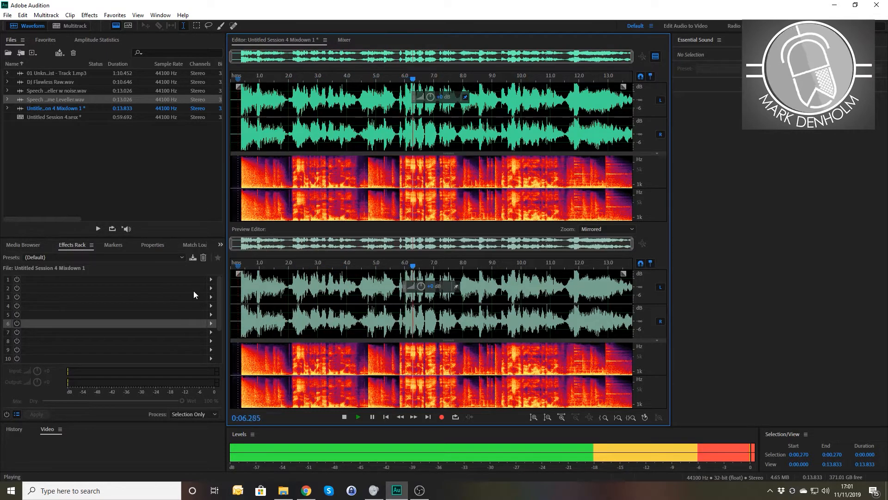
key("space")
Add a Mastering effect with the Default preset in slot 1 of the mixdown file and move its window aside.
left_click(211, 280)
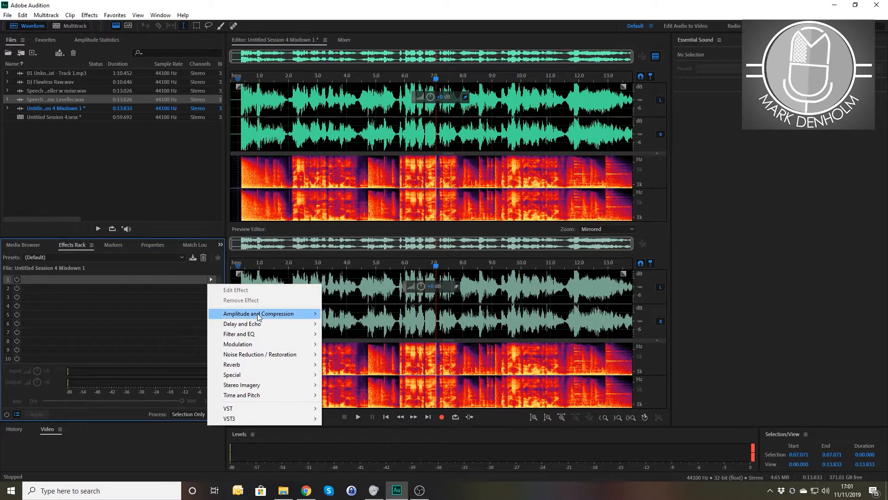
mouse_move(276, 376)
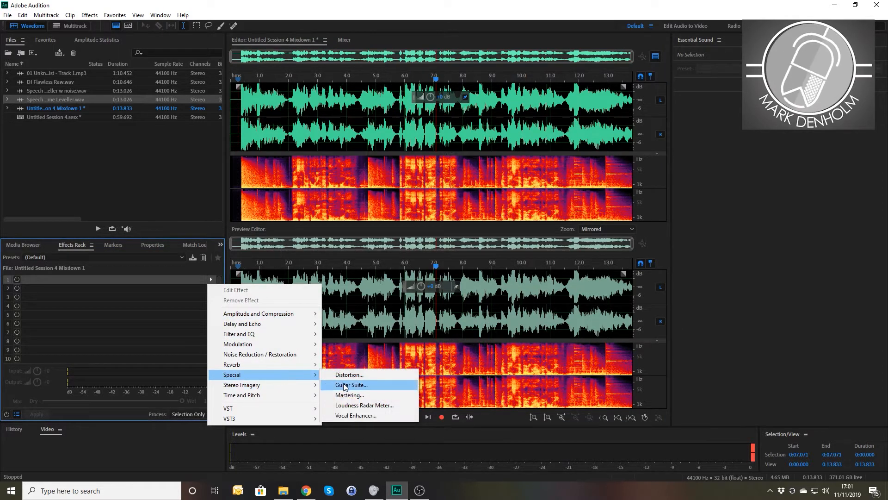
left_click(346, 395)
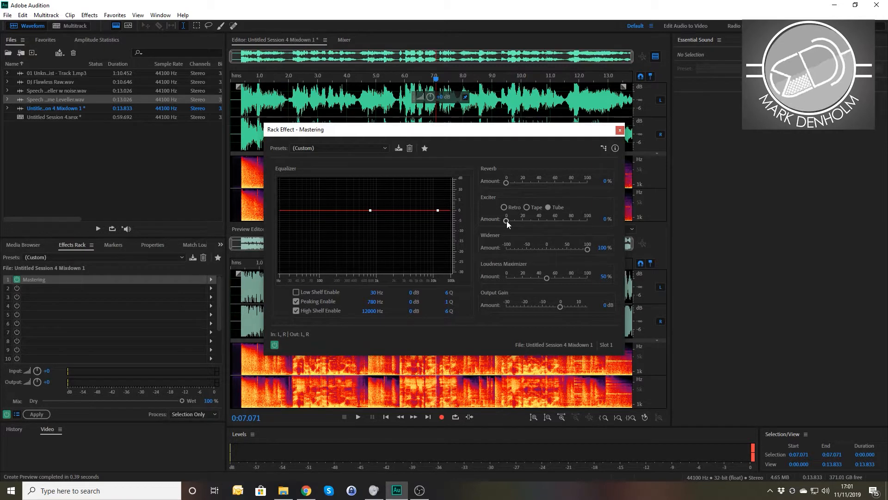
left_click(351, 149)
left_click(335, 161)
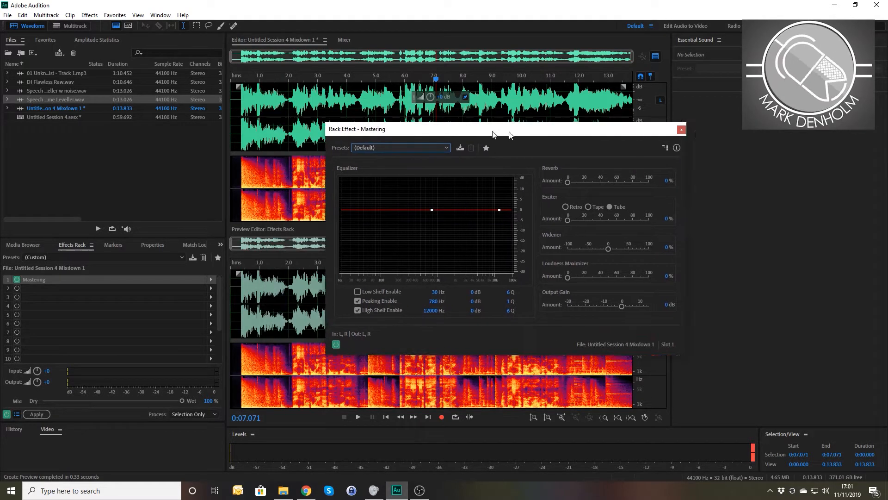
left_click_drag(431, 135, 627, 73)
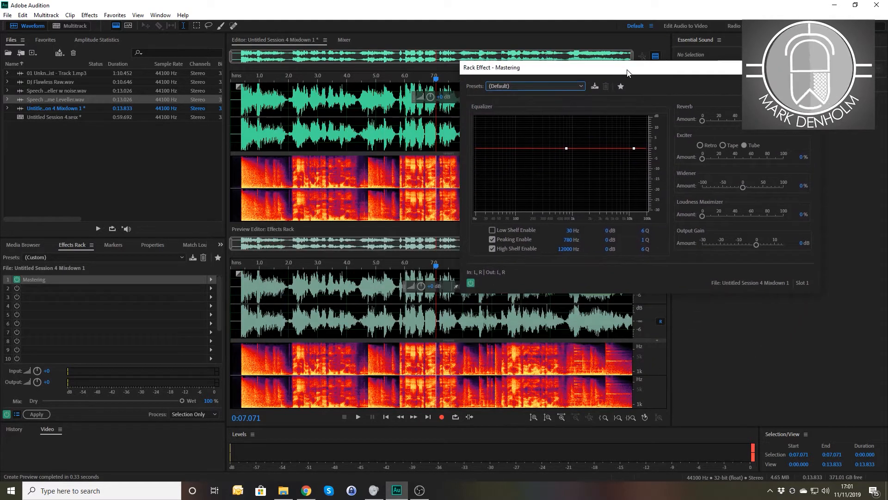
Set the Mastering effect's Loudness Maximizer to 100% and play the mixdown file from about 0.3 s.
left_click(702, 216)
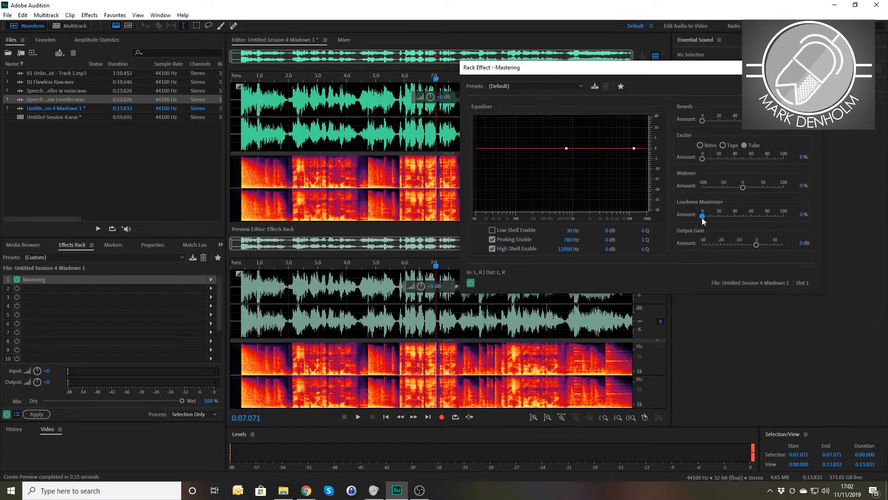
left_click_drag(702, 217, 784, 216)
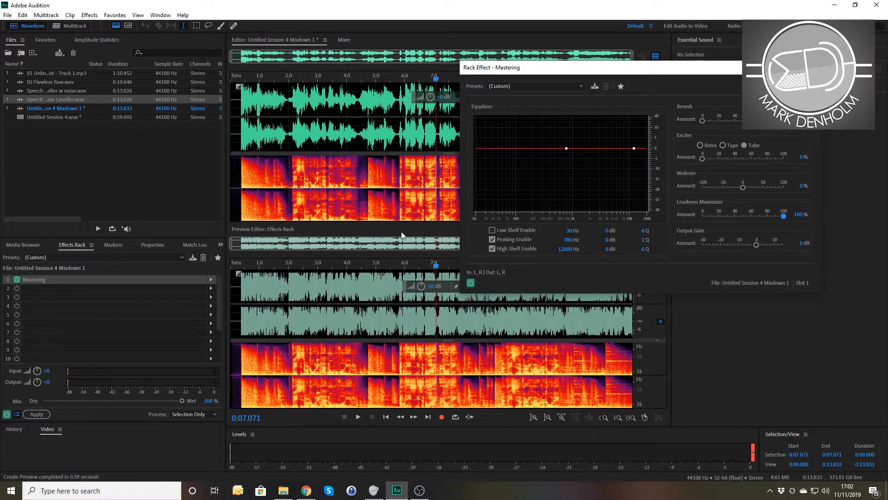
left_click(240, 79)
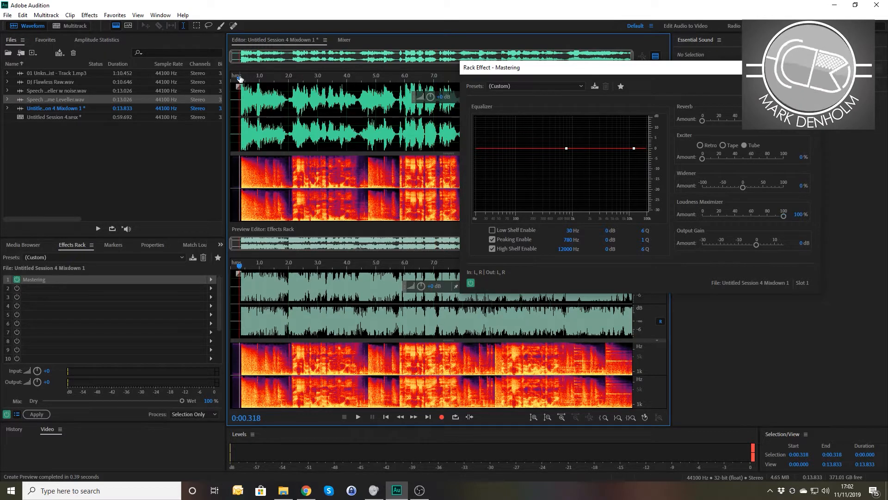
key("space")
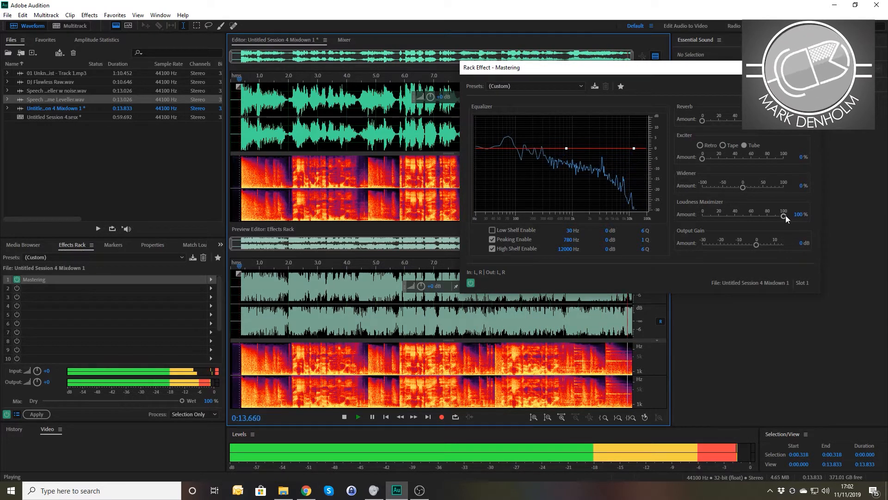
Set the Mastering effect's Loudness Maximizer to 25% and replay the mixdown file from about 0.1 s.
left_click_drag(786, 215, 767, 214)
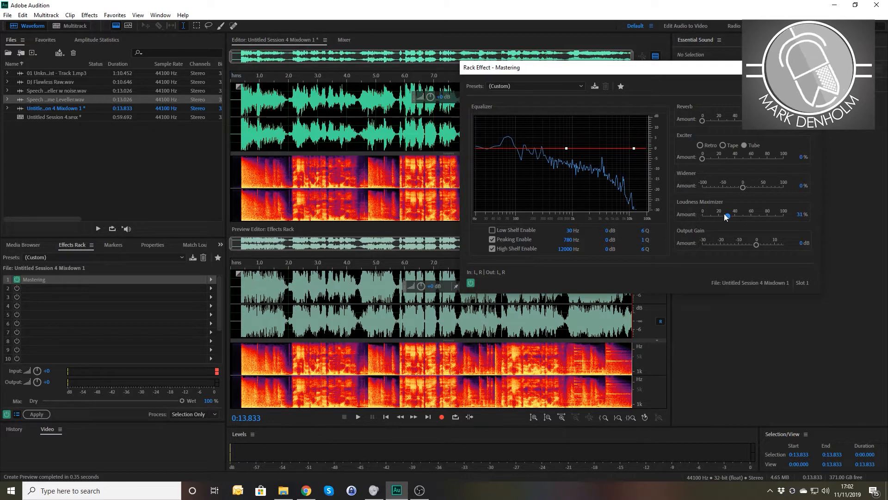
type("25")
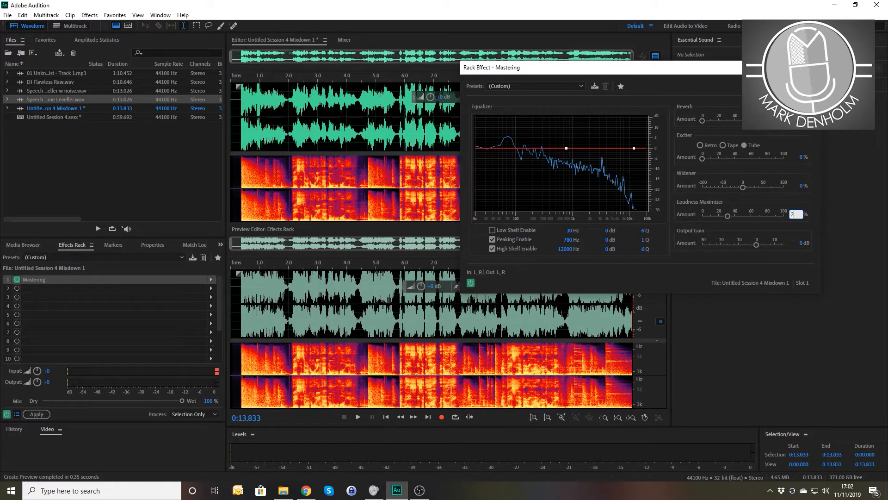
key("Return")
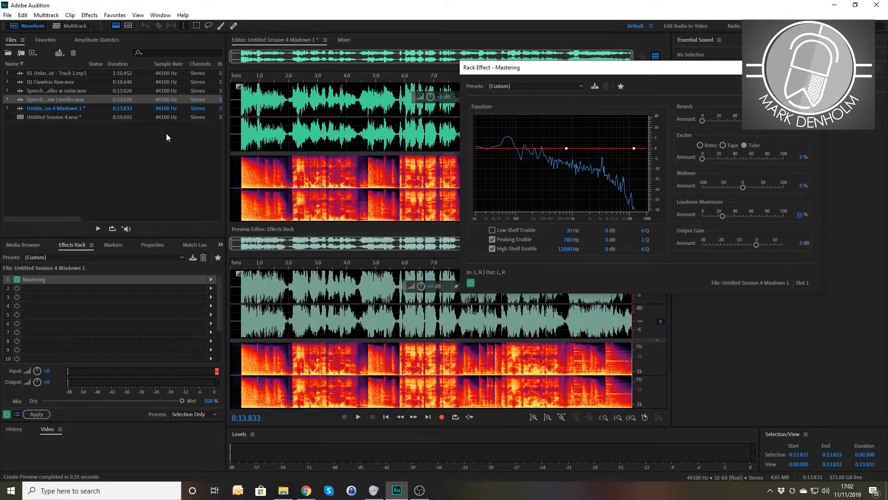
left_click(235, 73)
key("space")
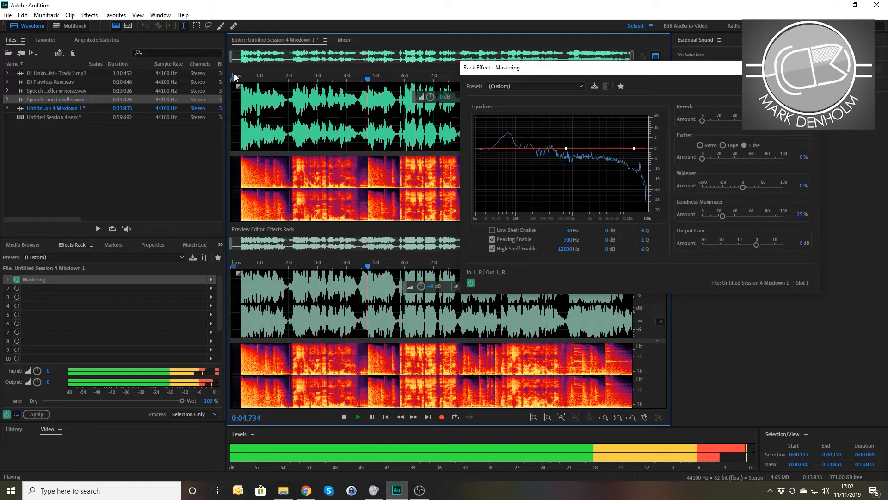
key("space")
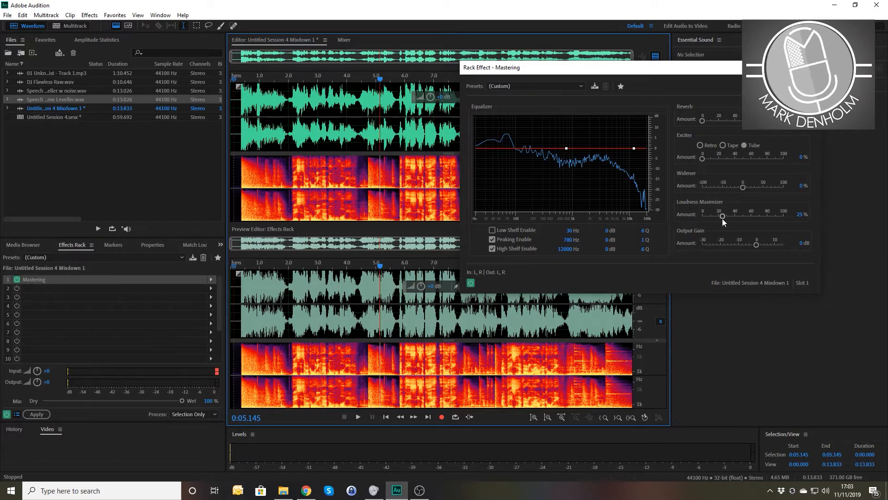
Lower the Loudness Maximizer to 20% and play the mixdown file again from its beginning.
left_click_drag(723, 217, 720, 215)
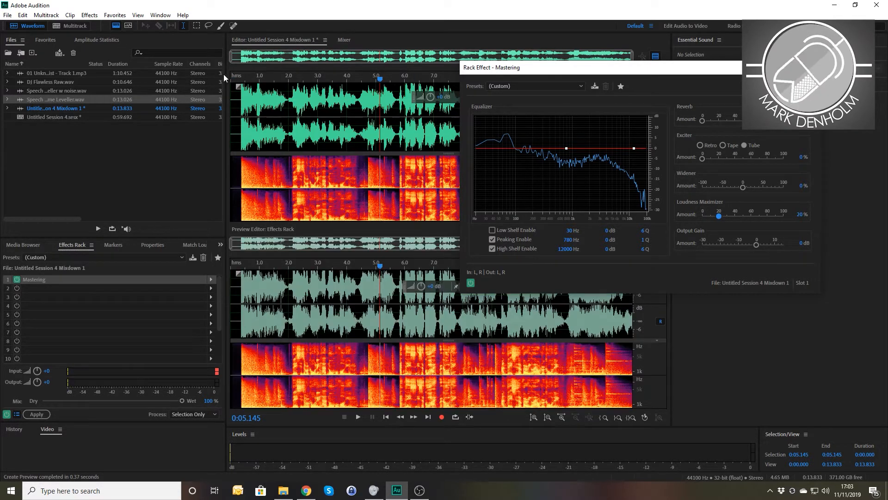
left_click(232, 79)
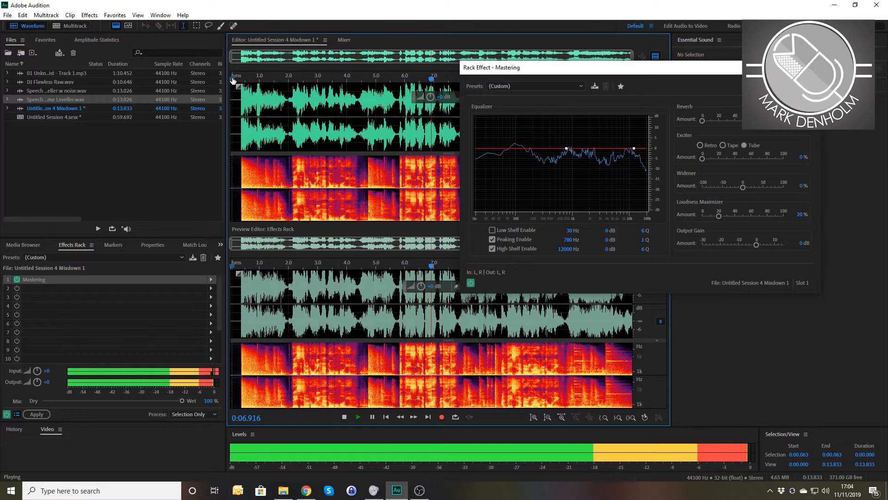
key("space")
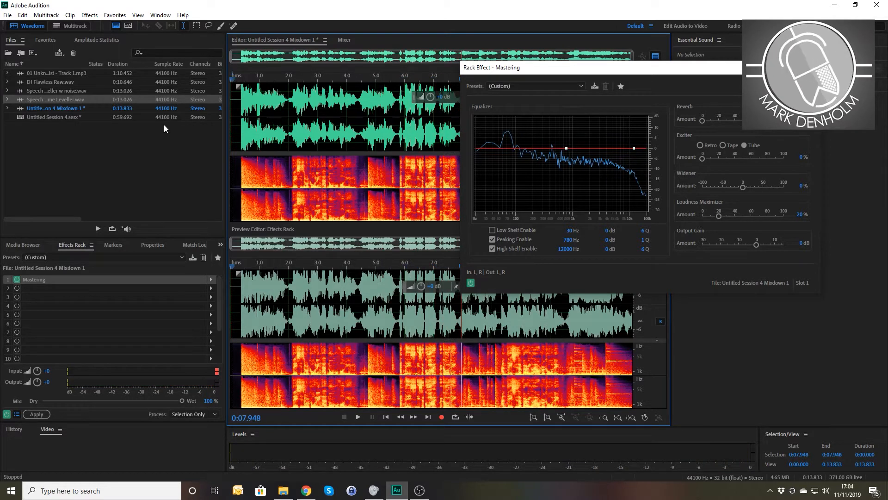
Add a Multiband Compressor with the Broadcast preset in slot 2 of the mixdown file and play it from about 0.2 s.
left_click(210, 291)
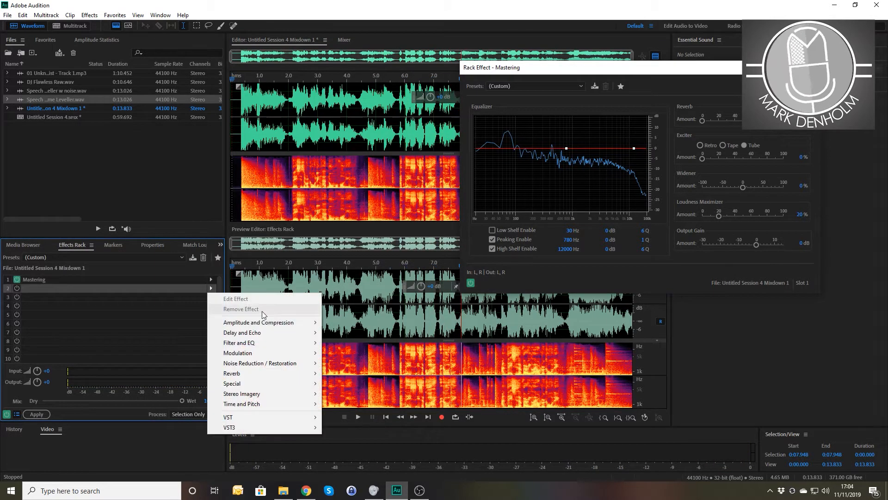
mouse_move(269, 320)
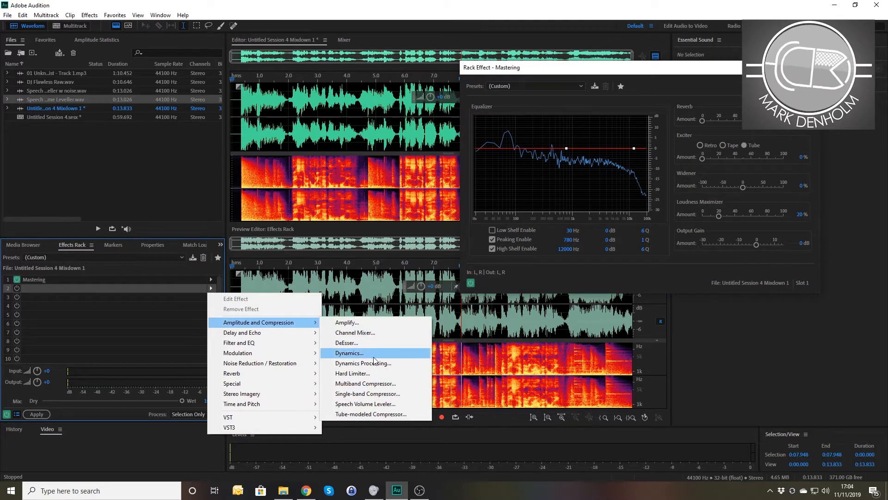
left_click(370, 384)
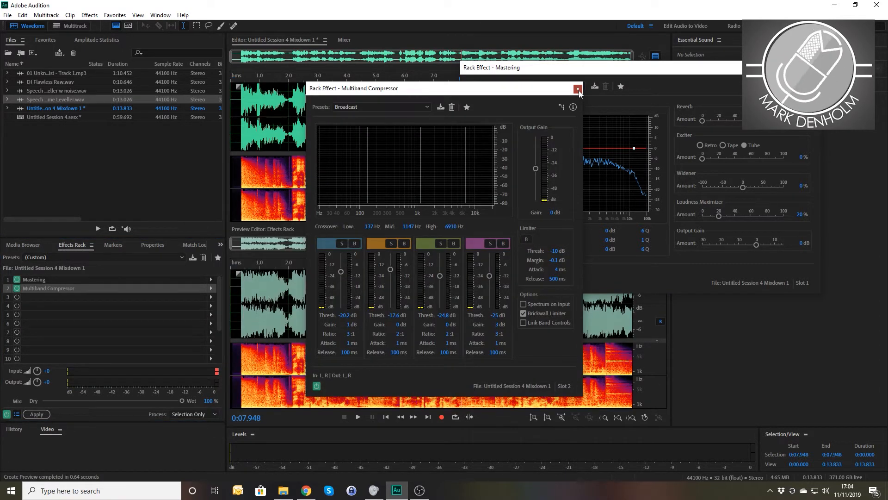
left_click(577, 89)
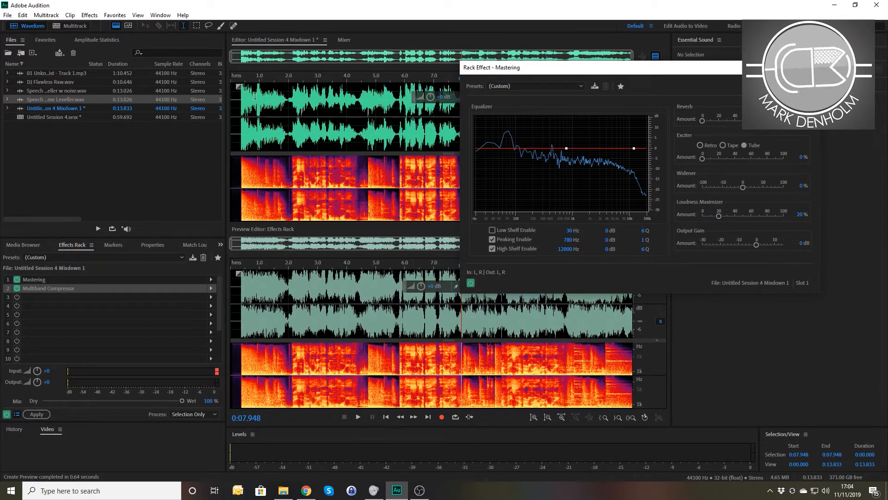
left_click(235, 77)
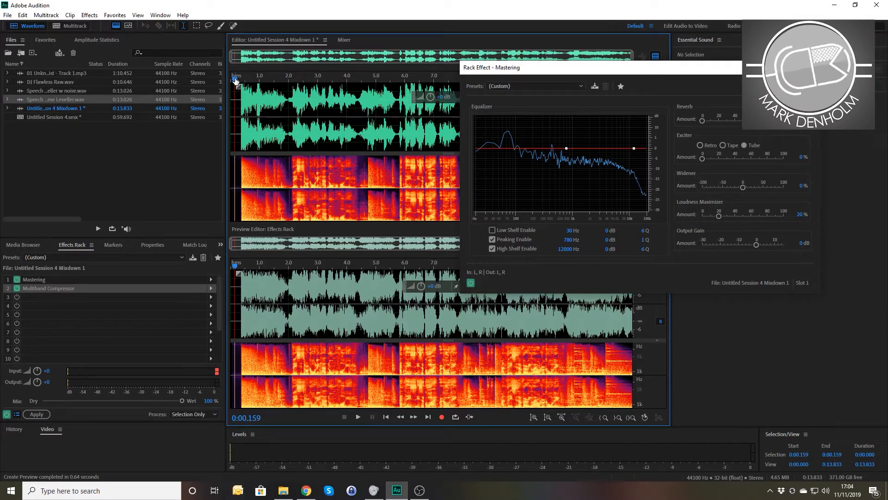
key("space")
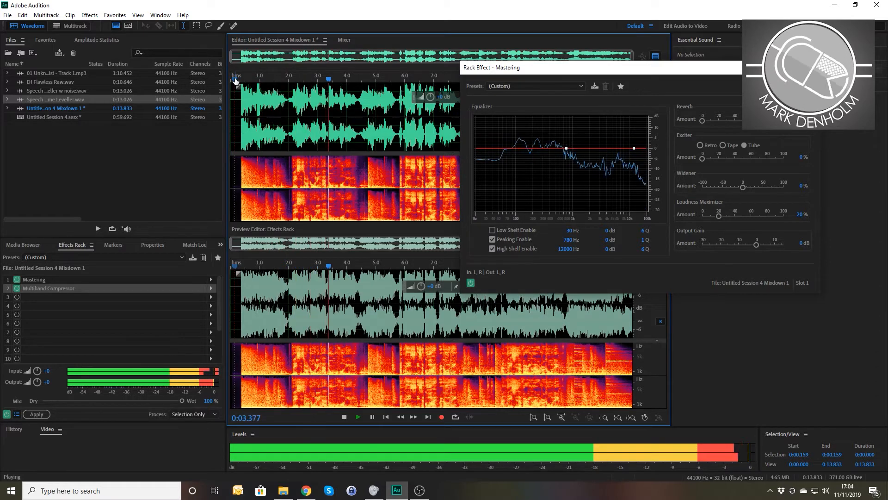
Stop playback, set the Mastering effect's Loudness Maximizer to 10% and replay the mixdown file from about 0.1 s.
key("space")
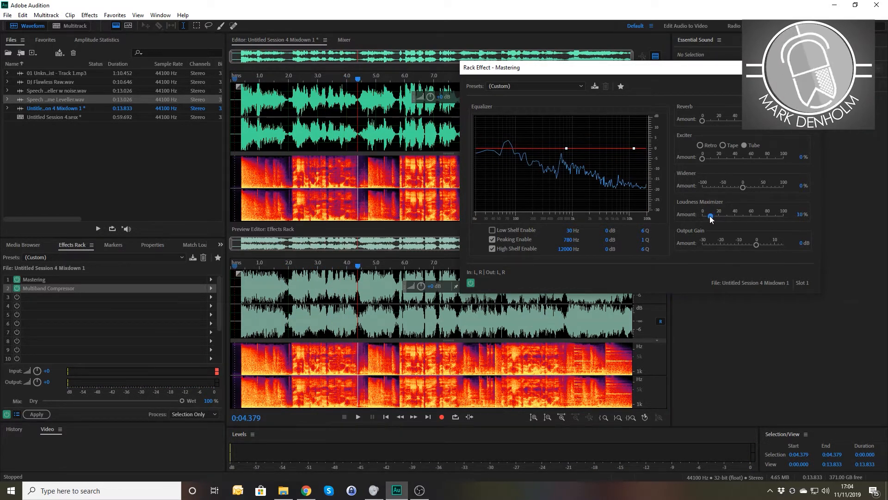
left_click(234, 80)
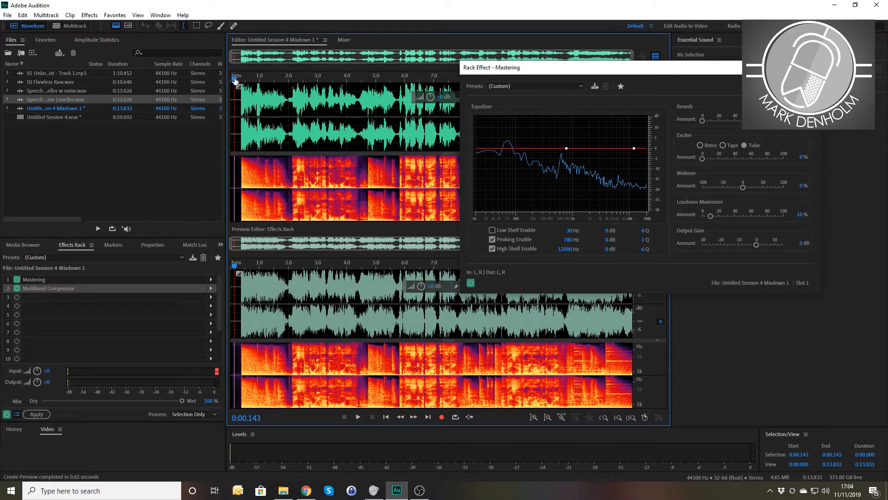
key("space")
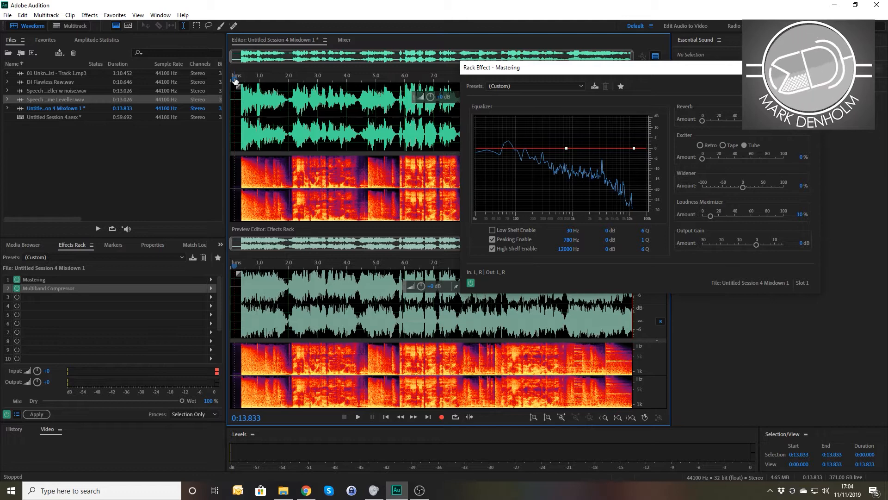
Return to the multitrack session and select Track 1 to show its track effects.
left_click(65, 25)
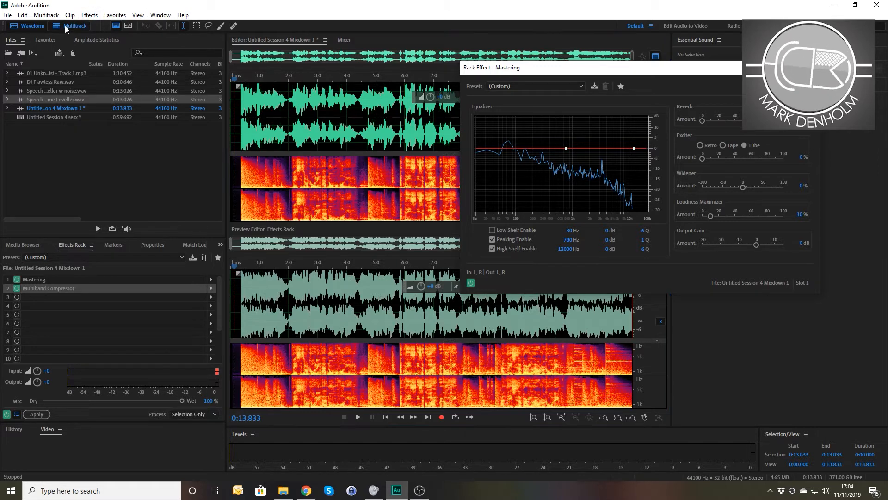
left_click(257, 91)
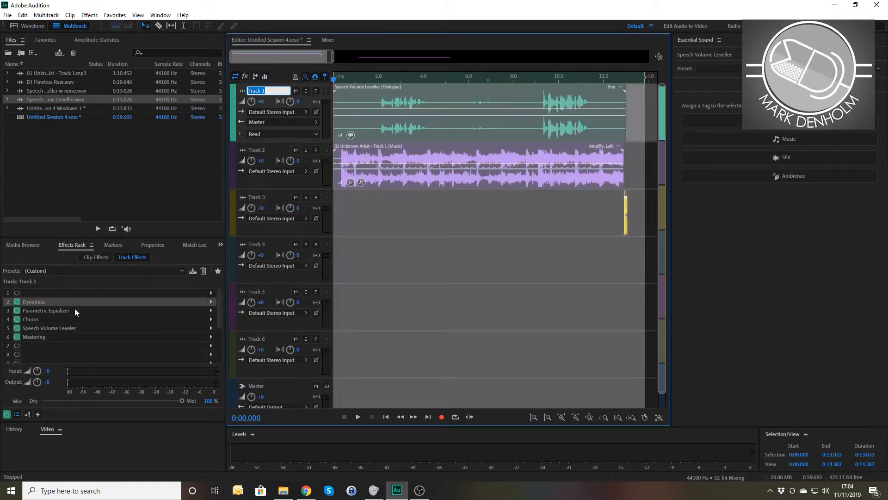